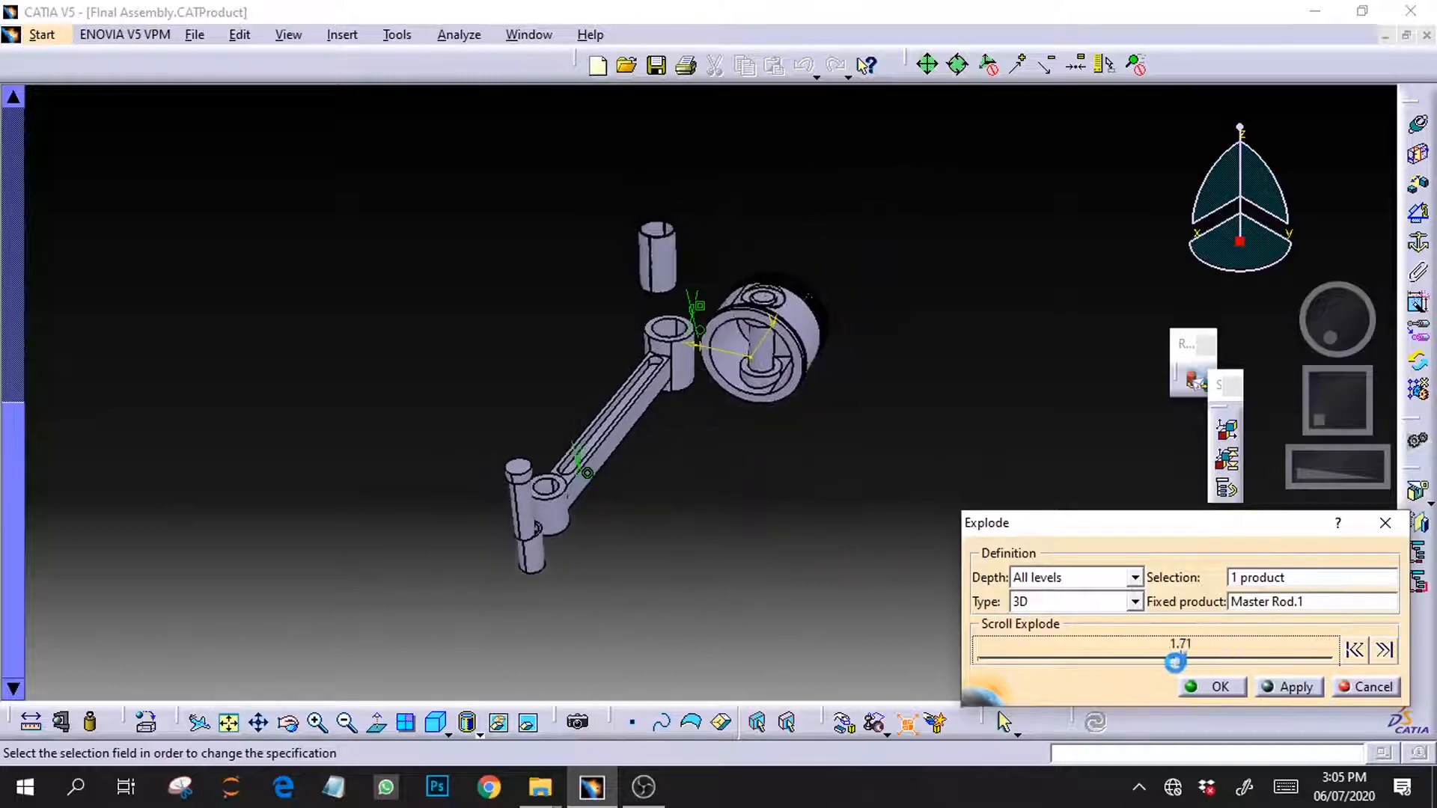
# Scroll the all-levels 3D explode, with Master Rod.1 fixed, back toward the assembled position
pyautogui.click(1301, 456)
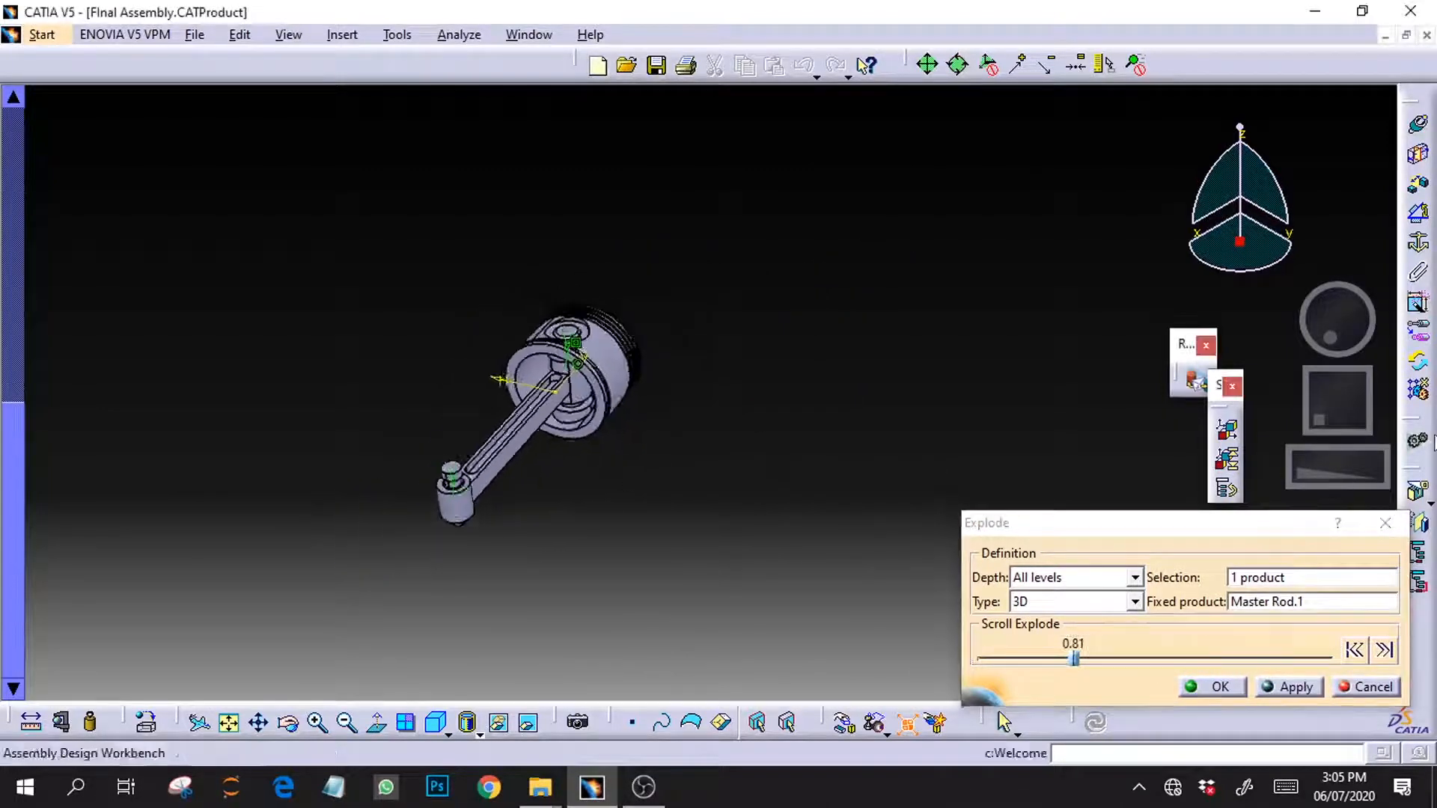
pyautogui.moveTo(1319, 418); pyautogui.dragTo(1357, 397)
pyautogui.moveTo(1077, 659); pyautogui.dragTo(988, 658)
pyautogui.click(1298, 458)
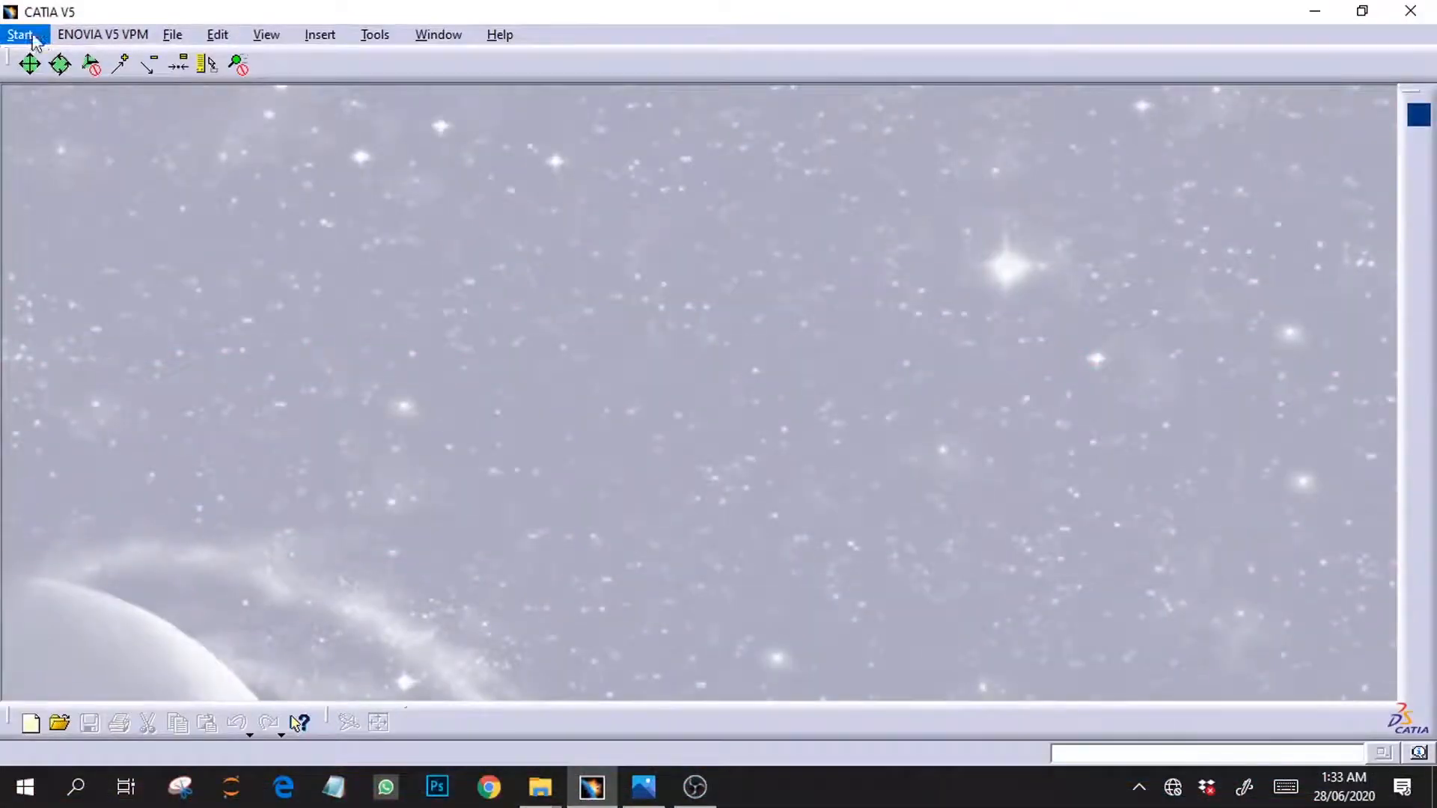
# Start a new product in the Assembly Design workbench
pyautogui.click(21, 34)
pyautogui.moveTo(112, 84)
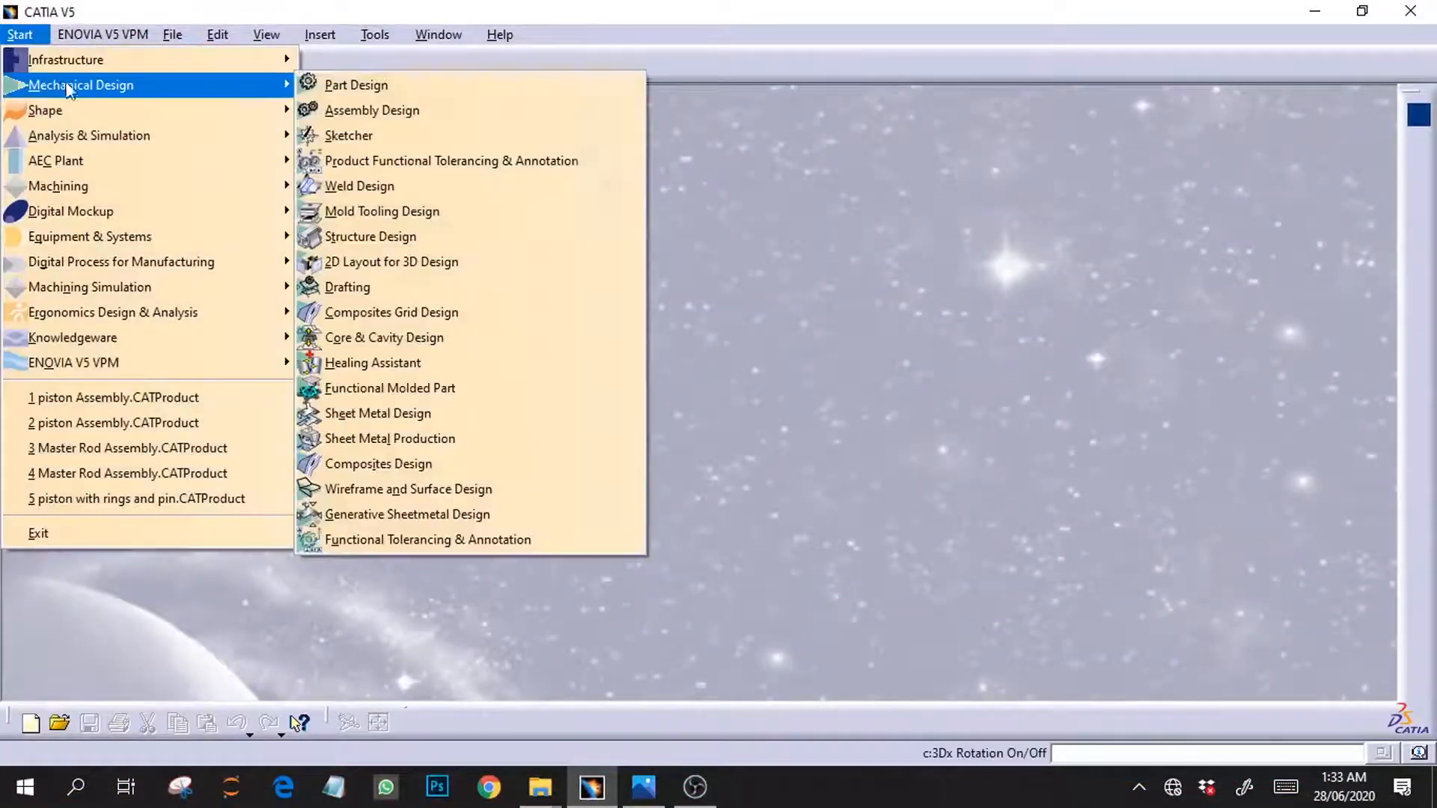
pyautogui.click(358, 109)
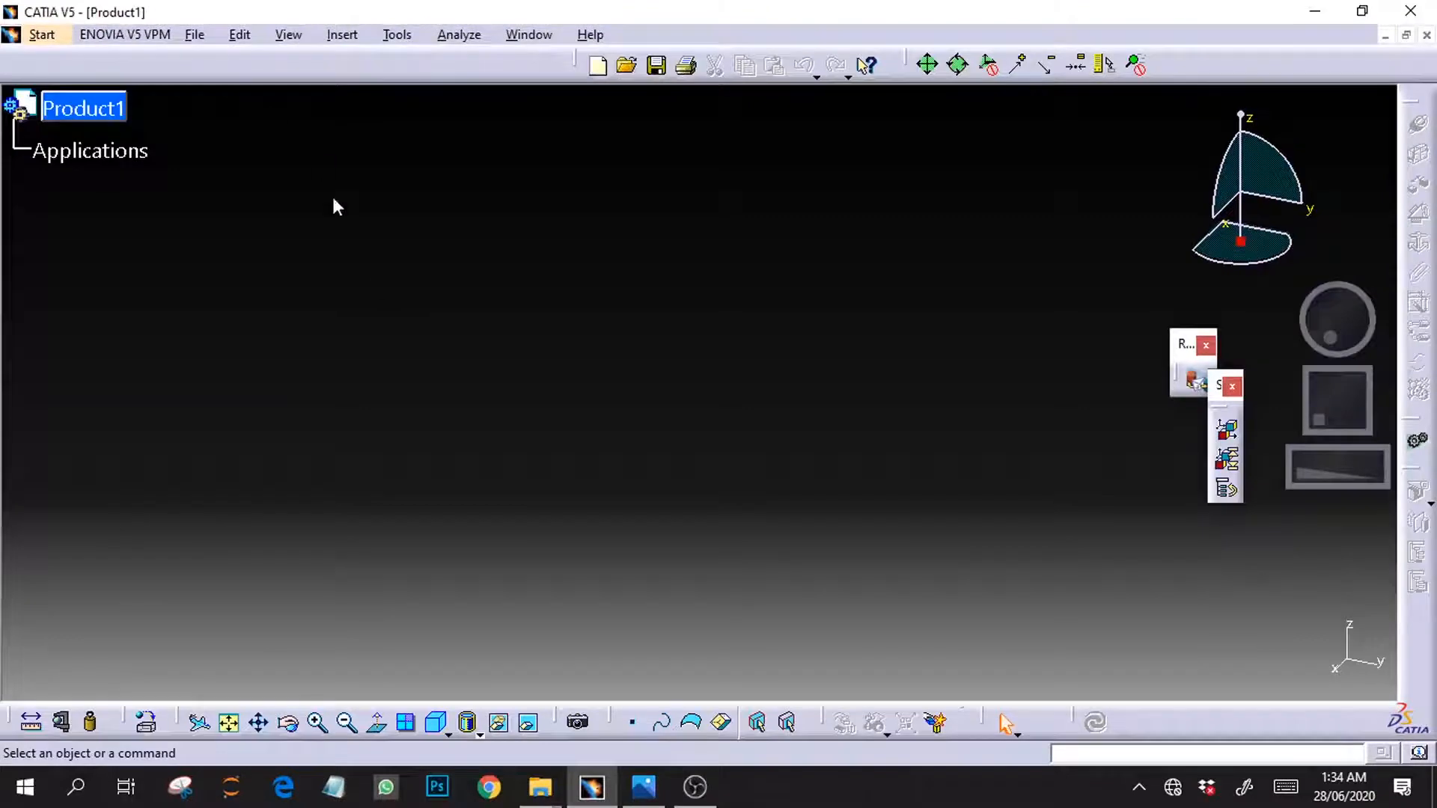
# Set the root product's part number to FInal Assembly in its properties
pyautogui.rightClick(127, 107)
pyautogui.click(183, 194)
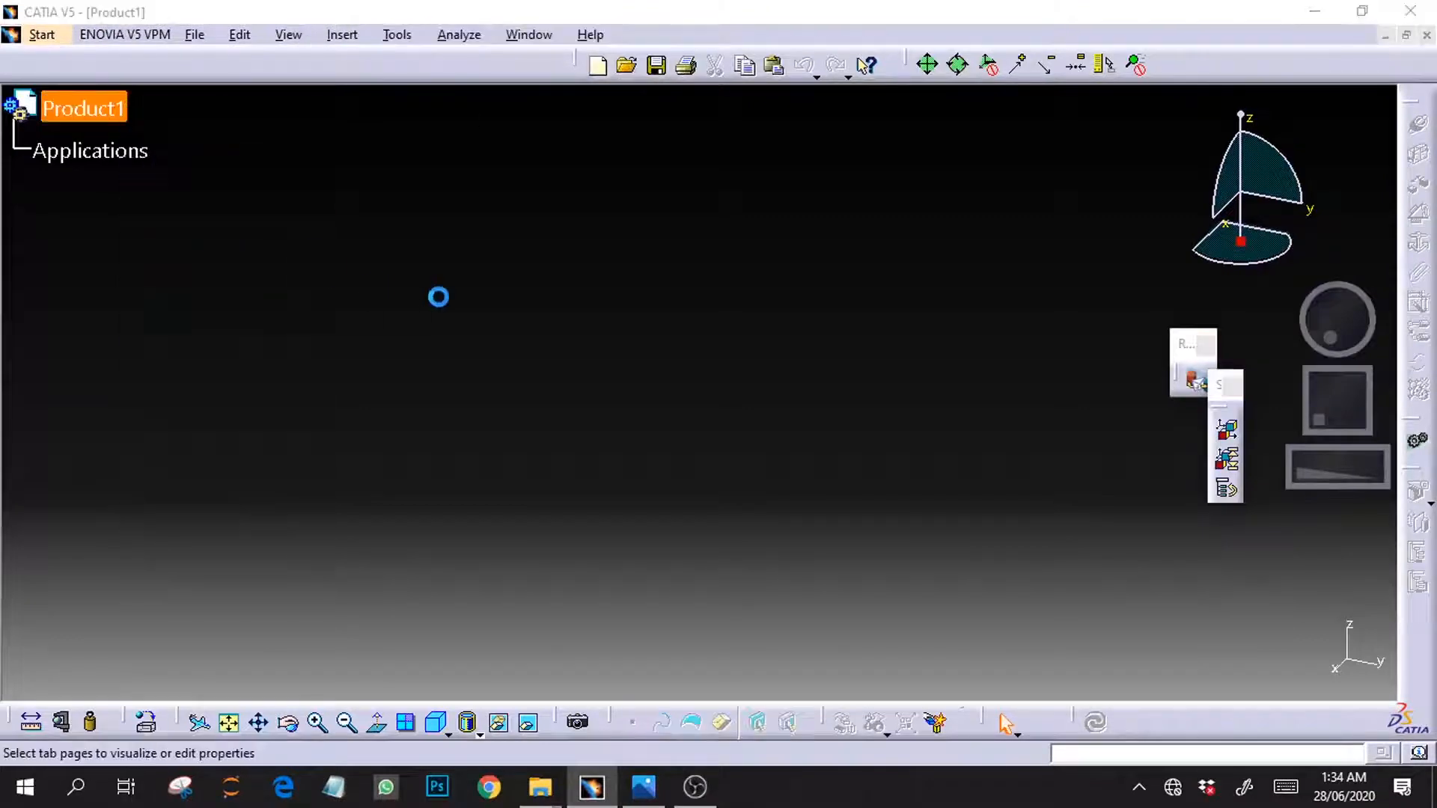
pyautogui.write('Final Assembly')
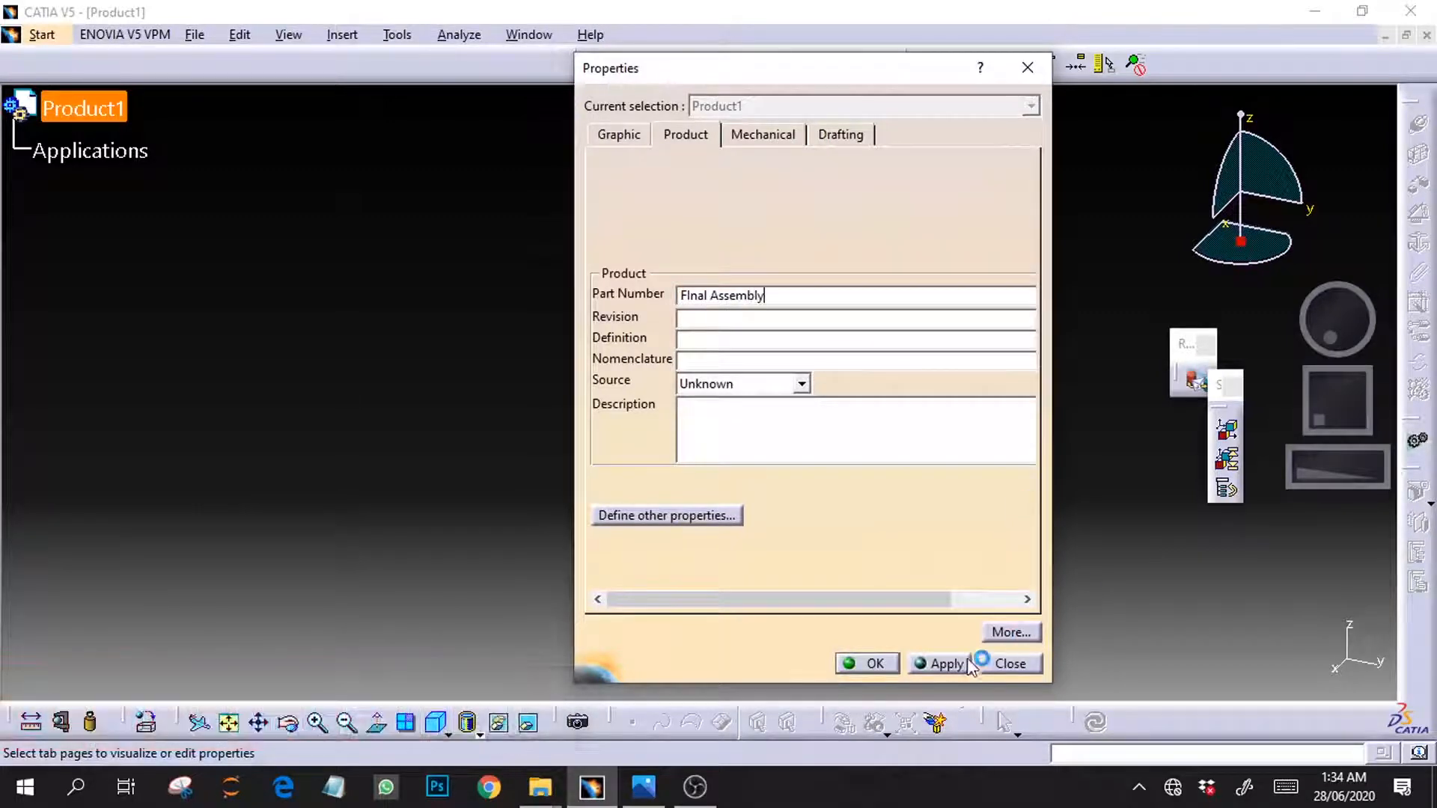
pyautogui.click(867, 664)
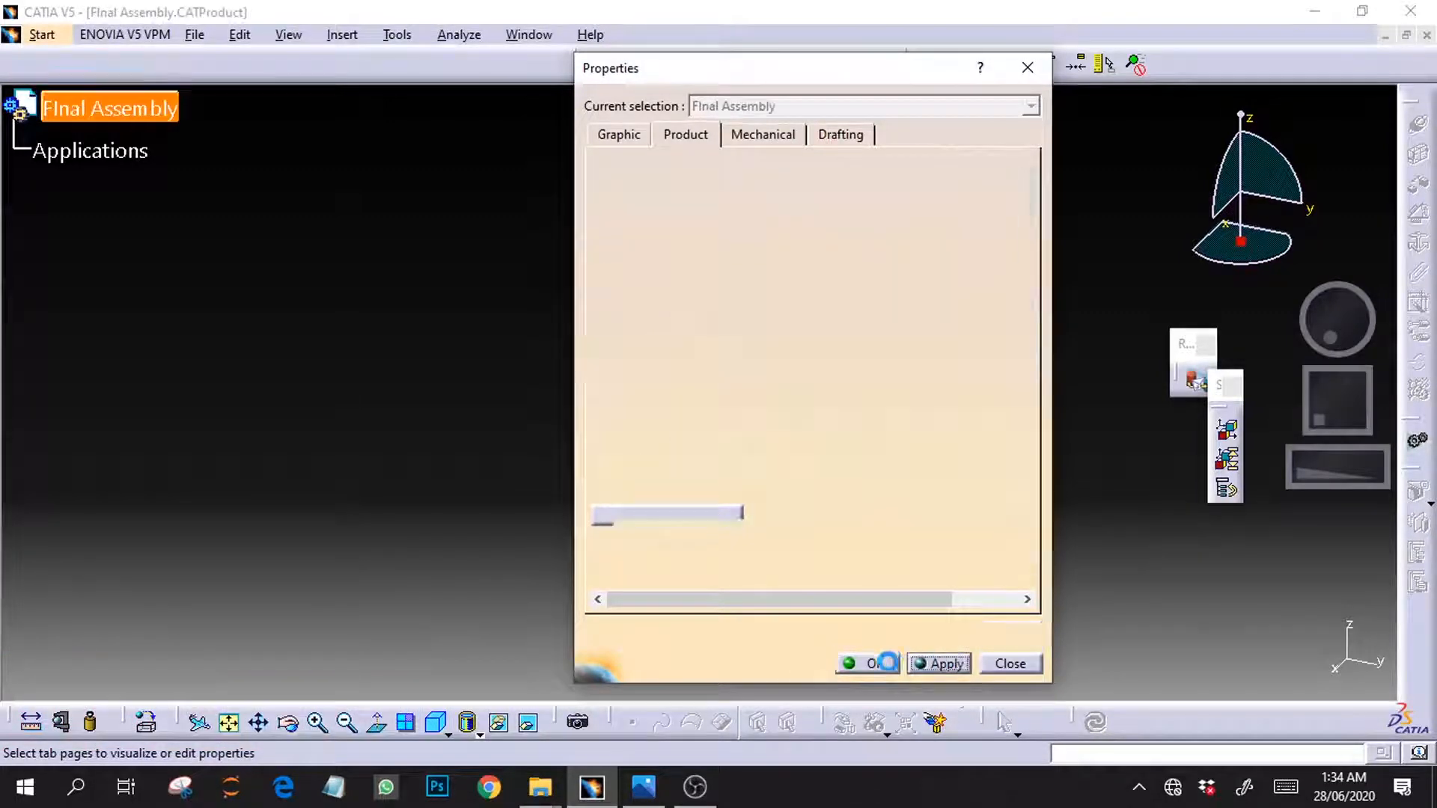
# Insert the existing Master Rod Assembly and piston Assembly products together into the root product
pyautogui.click(342, 35)
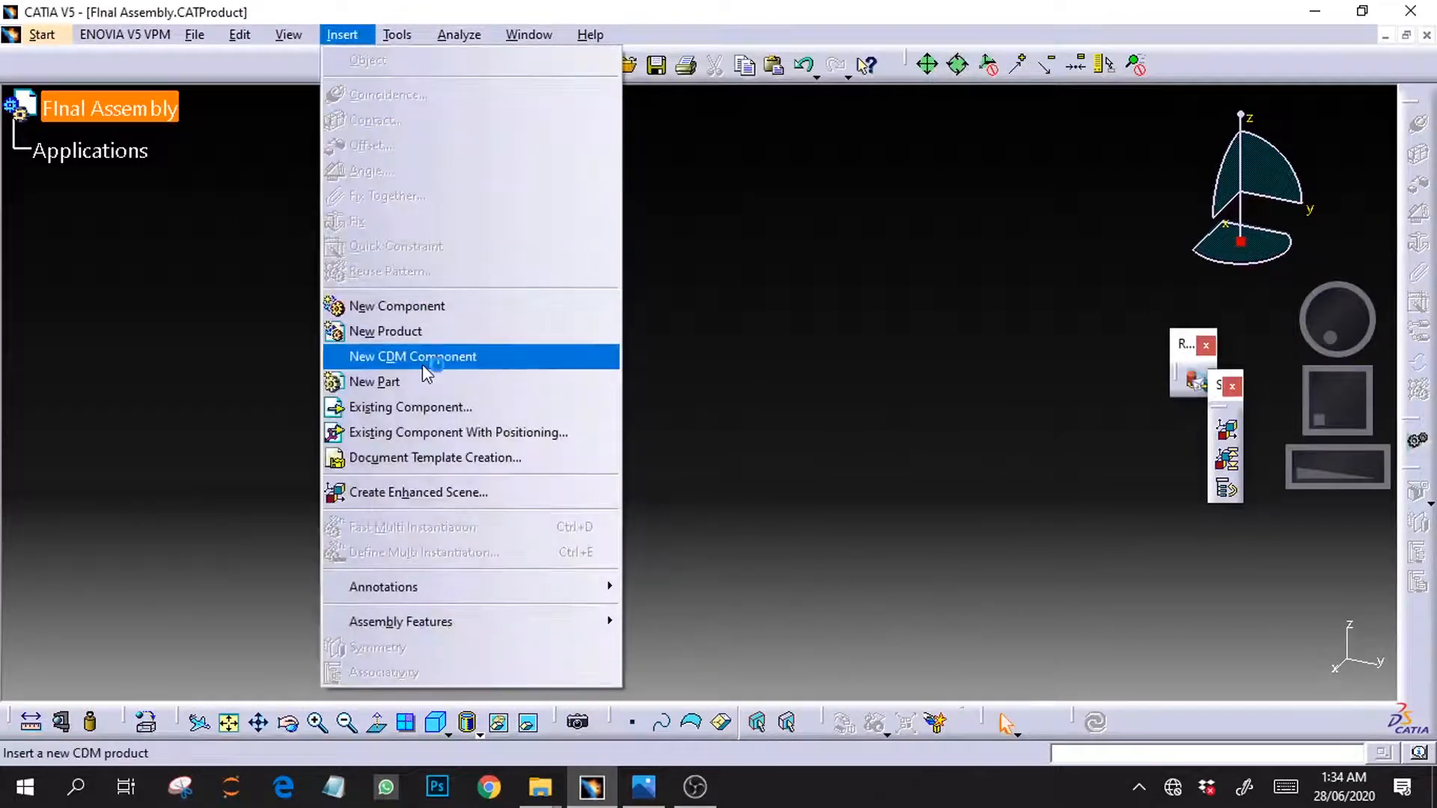
pyautogui.click(416, 408)
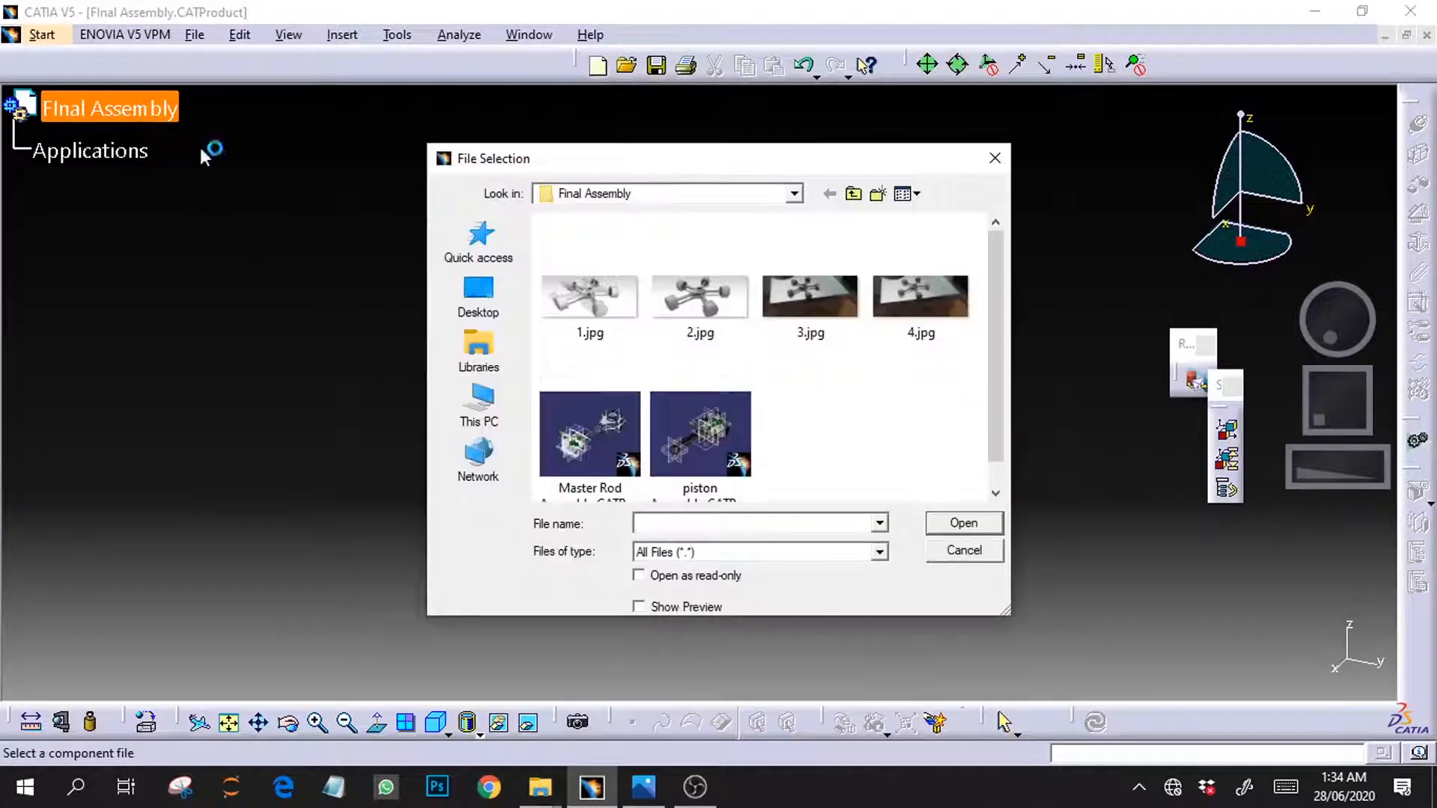
pyautogui.click(589, 432)
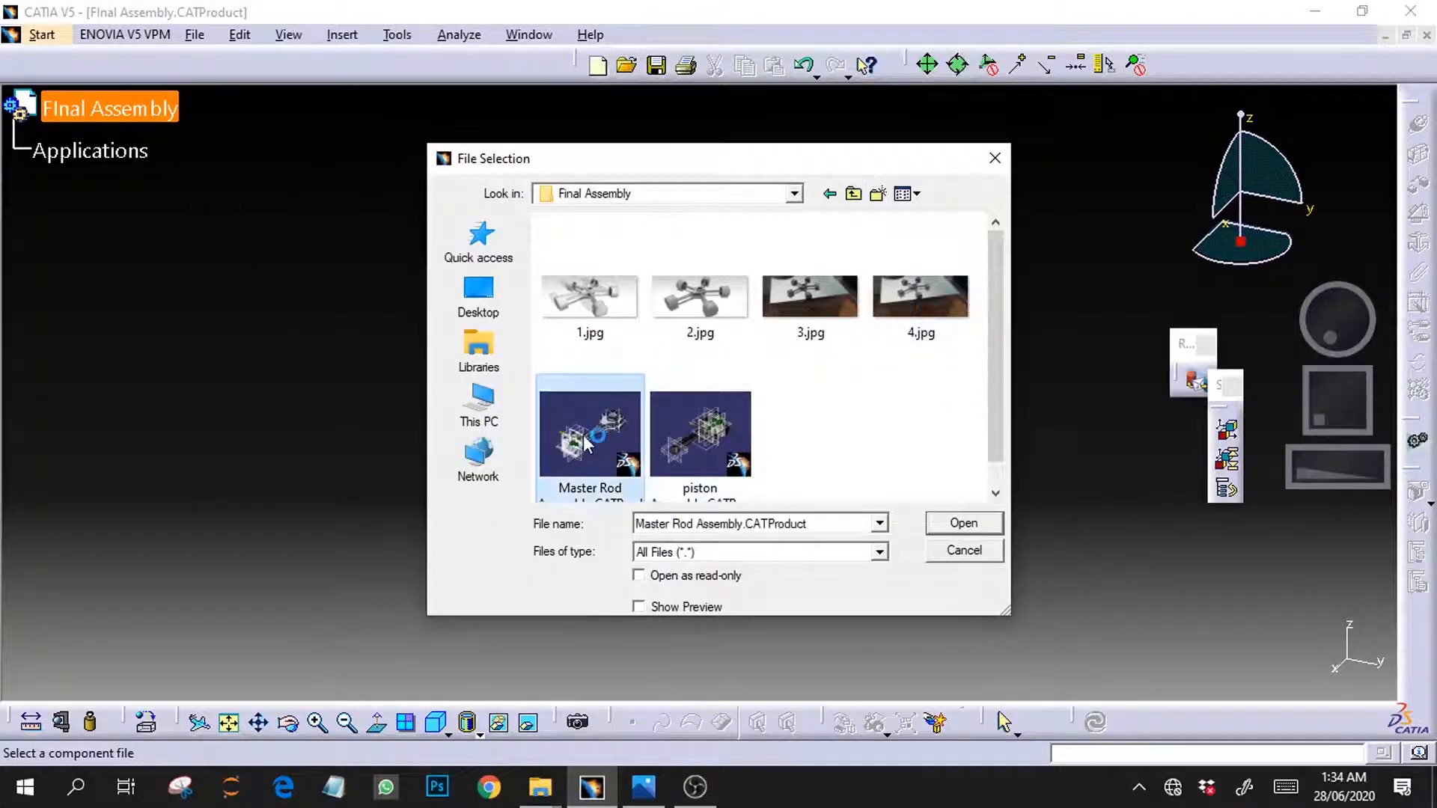
pyautogui.keyDown('ctrl'); pyautogui.click(700, 434); pyautogui.keyUp('ctrl')
pyautogui.click(958, 522)
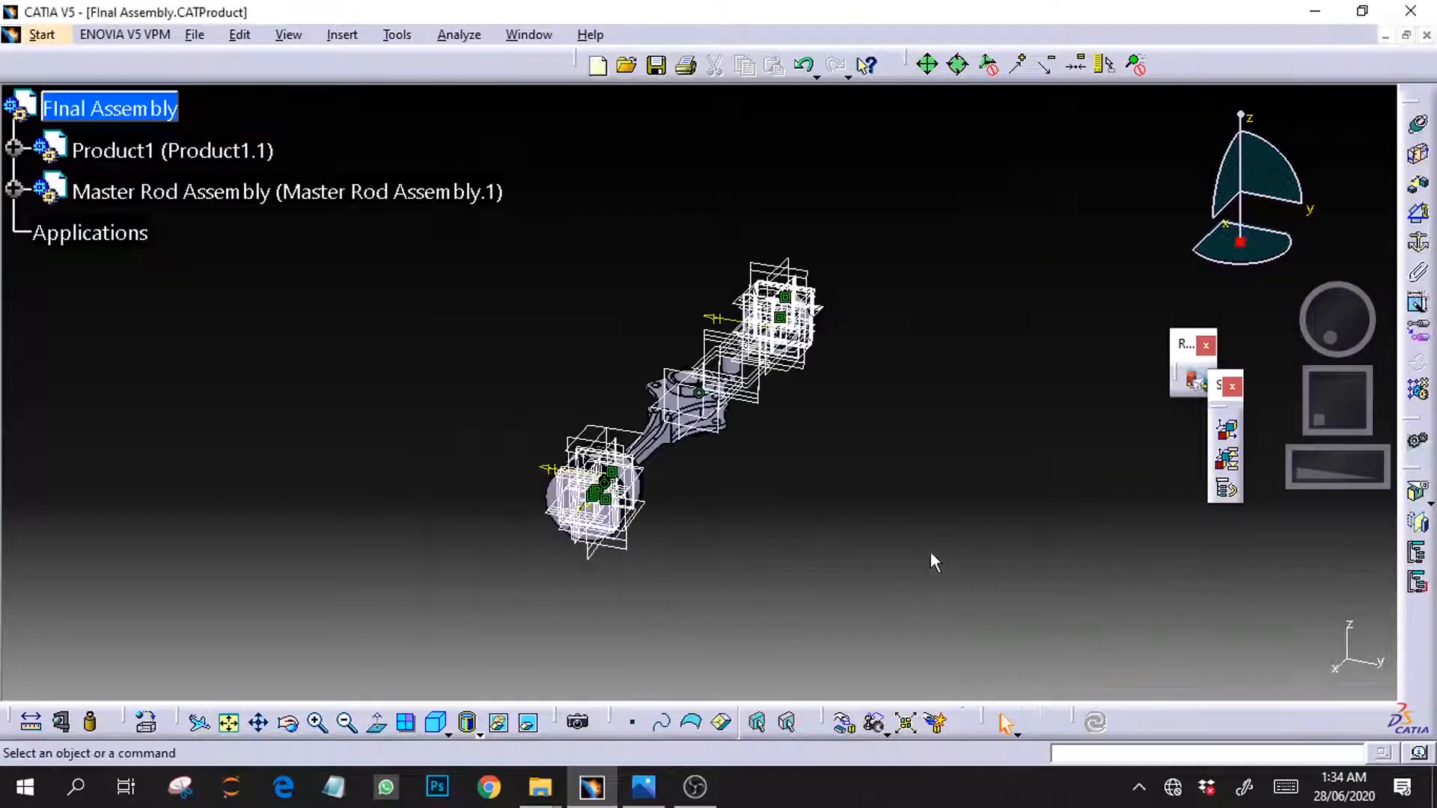
# Activate Product1 and delete the surface contact constraint between the pin and the piston rod's lower end
pyautogui.moveTo(1339, 331); pyautogui.dragTo(1324, 392)
pyautogui.moveTo(1311, 475); pyautogui.dragTo(1270, 423)
pyautogui.click(112, 151)
pyautogui.moveTo(1308, 476); pyautogui.dragTo(1364, 413)
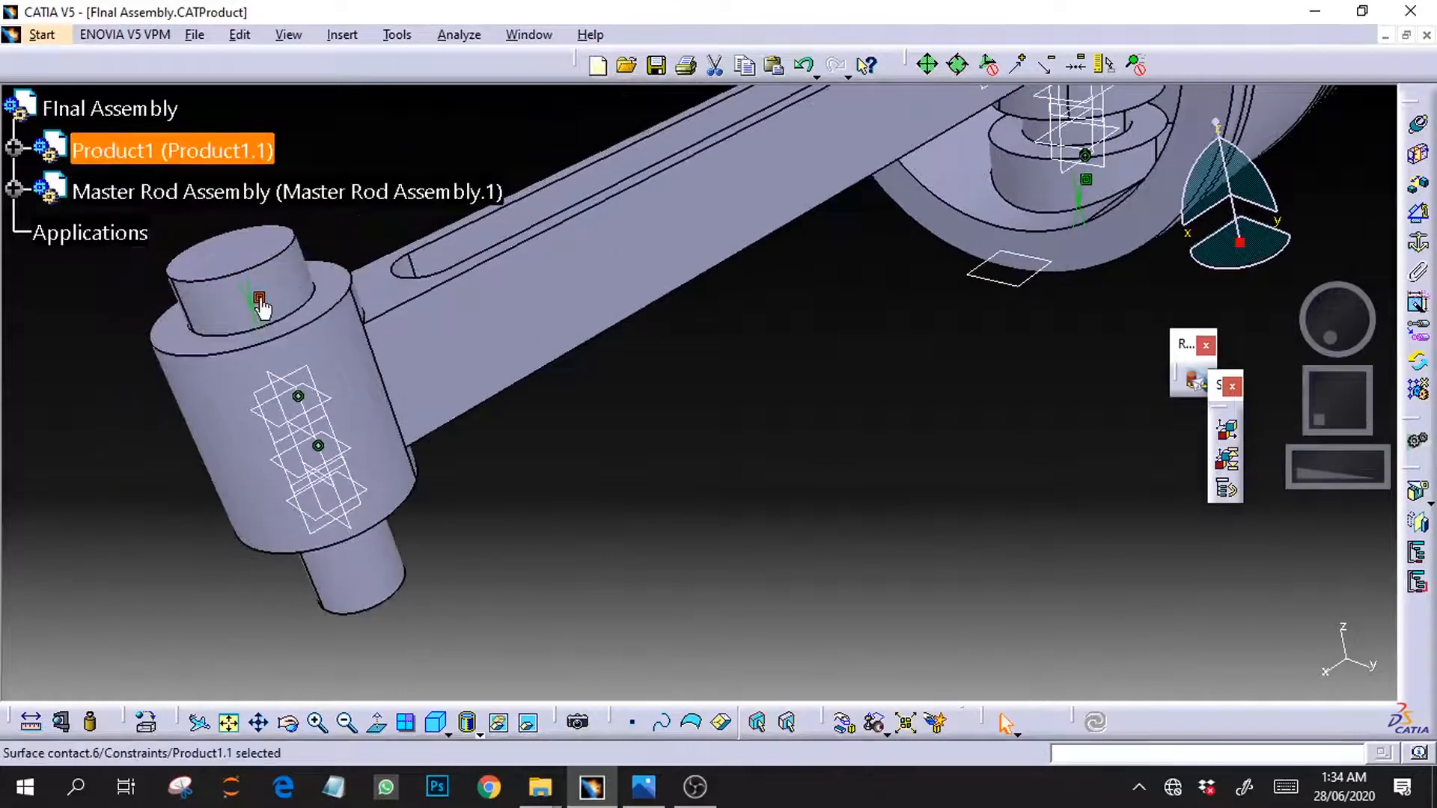
pyautogui.rightClick(259, 298)
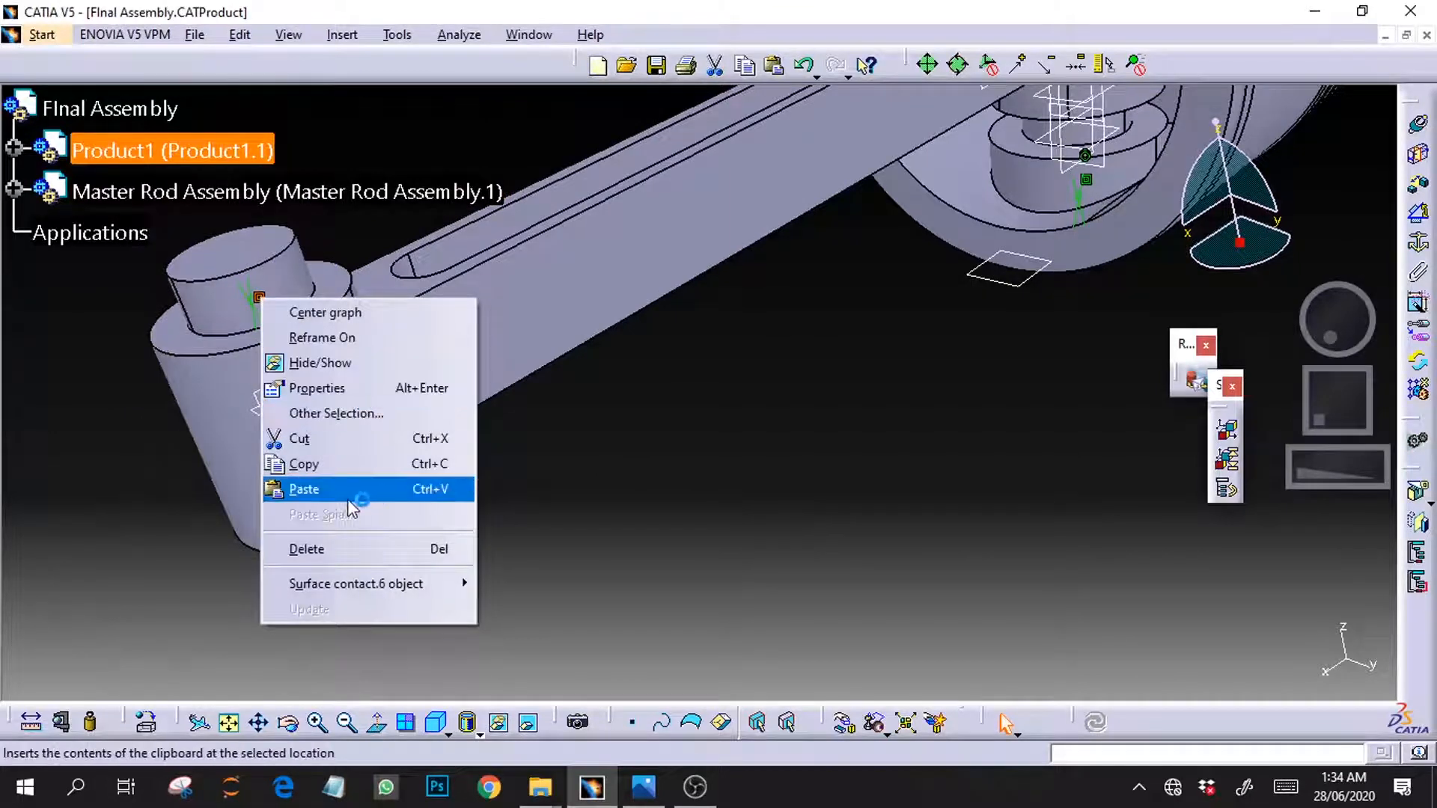
pyautogui.click(346, 549)
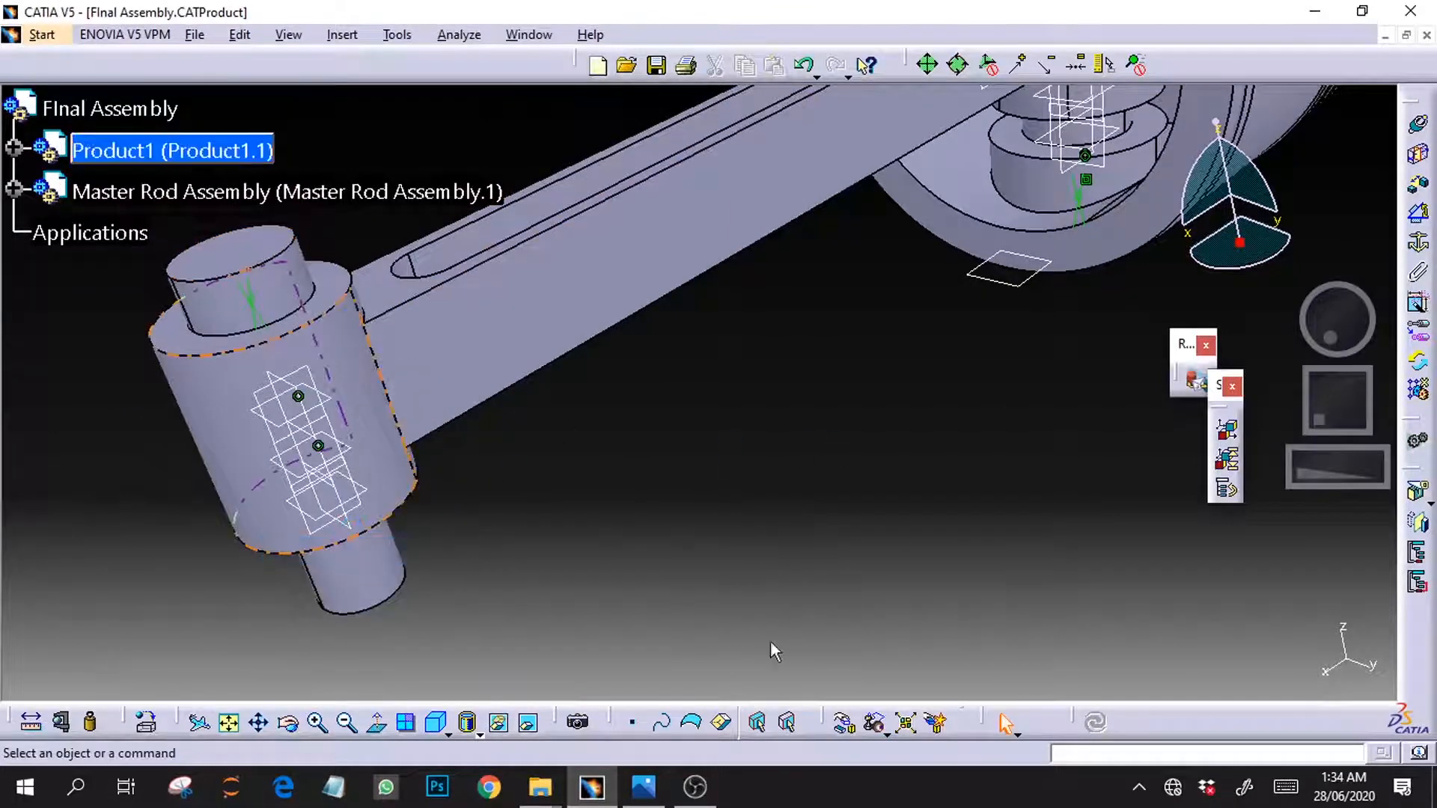
# Move the lower pin upward along the Z axis, partly out of the piston rod's lower end
pyautogui.click(844, 722)
pyautogui.click(228, 574)
pyautogui.moveTo(205, 255); pyautogui.dragTo(152, 167)
pyautogui.click(180, 693)
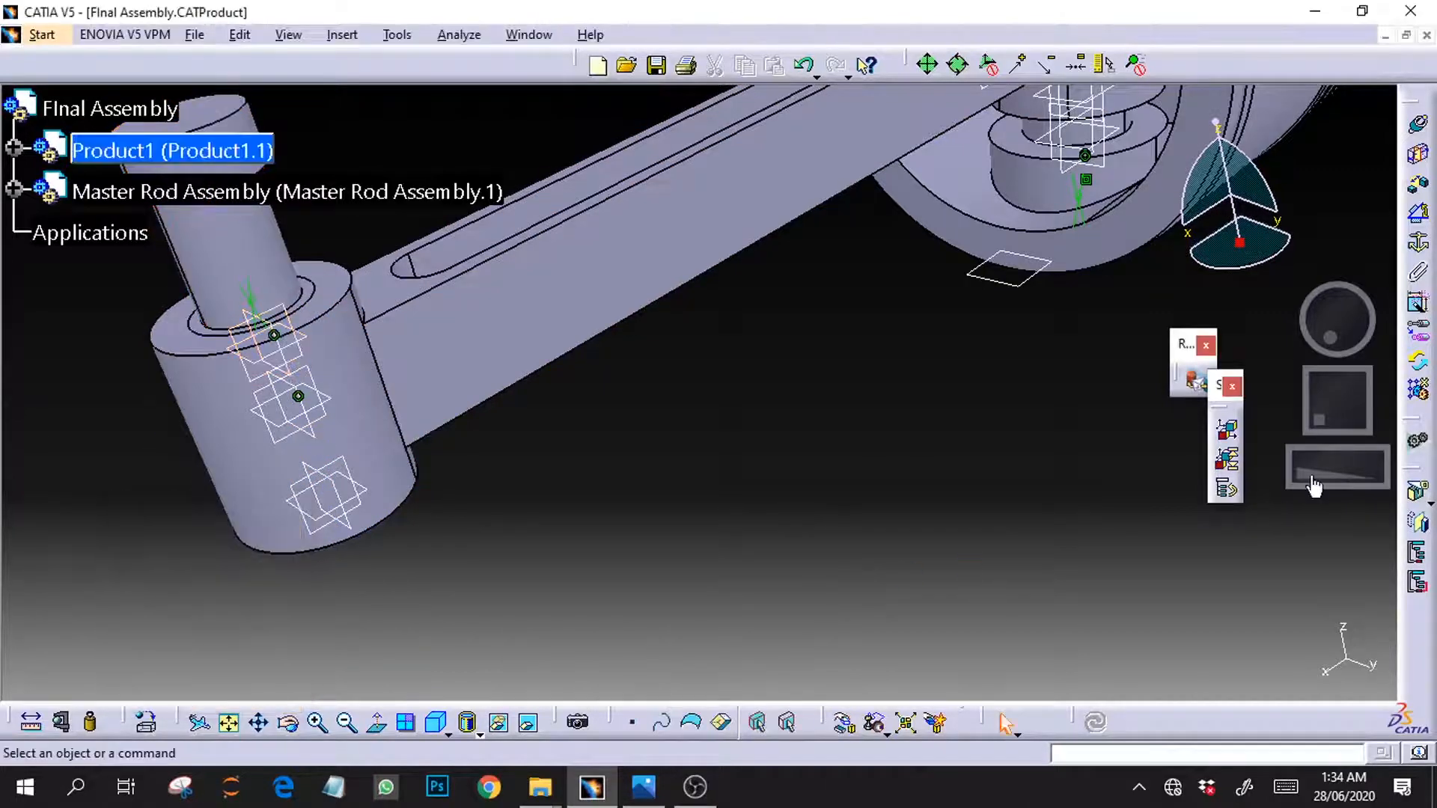
pyautogui.moveTo(1313, 479); pyautogui.dragTo(863, 445)
pyautogui.moveTo(1338, 408); pyautogui.dragTo(1348, 396)
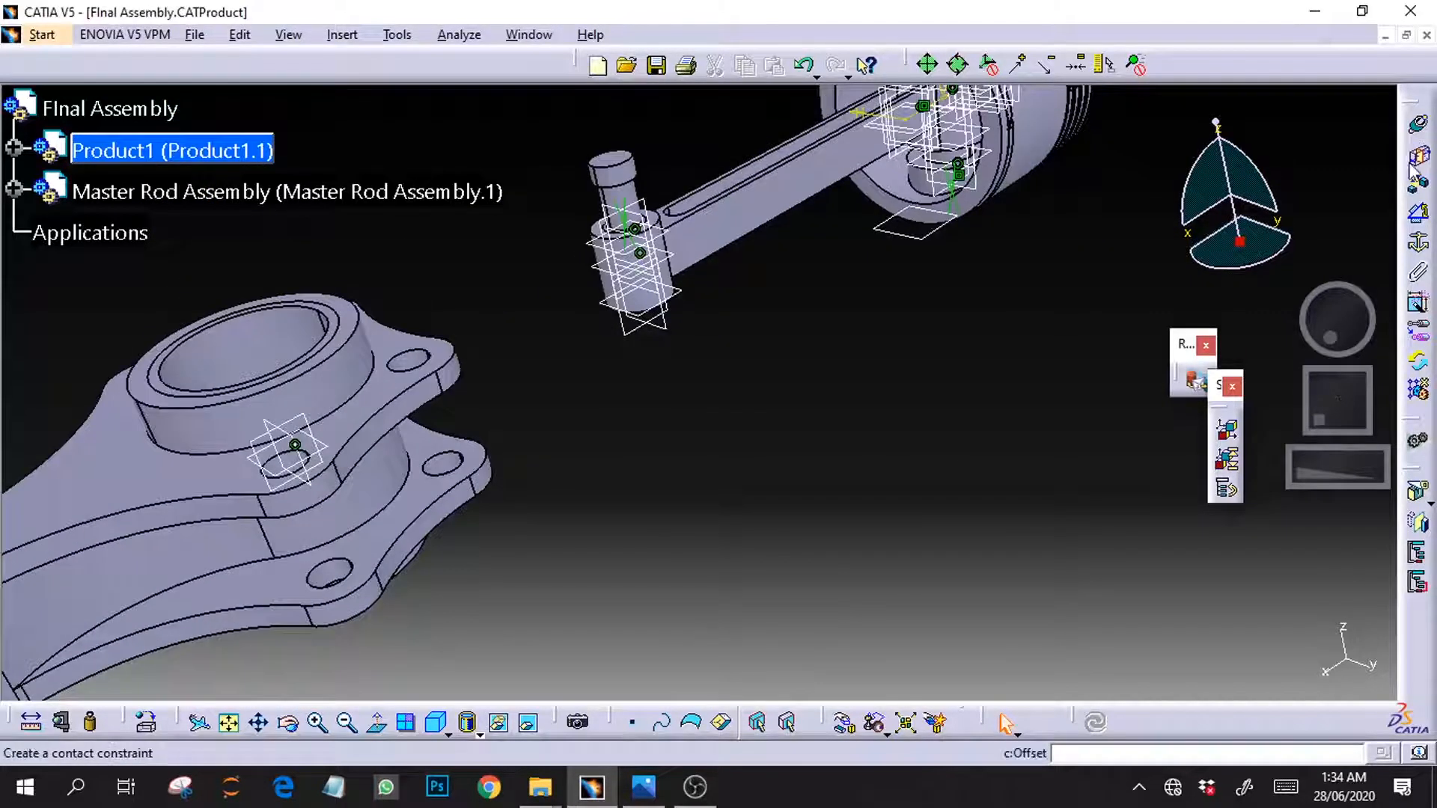
pyautogui.click(1416, 127)
pyautogui.moveTo(1317, 486); pyautogui.dragTo(1155, 468)
pyautogui.click(629, 127)
pyautogui.moveTo(1343, 416); pyautogui.dragTo(1366, 393)
pyautogui.moveTo(1347, 466); pyautogui.dragTo(1377, 466)
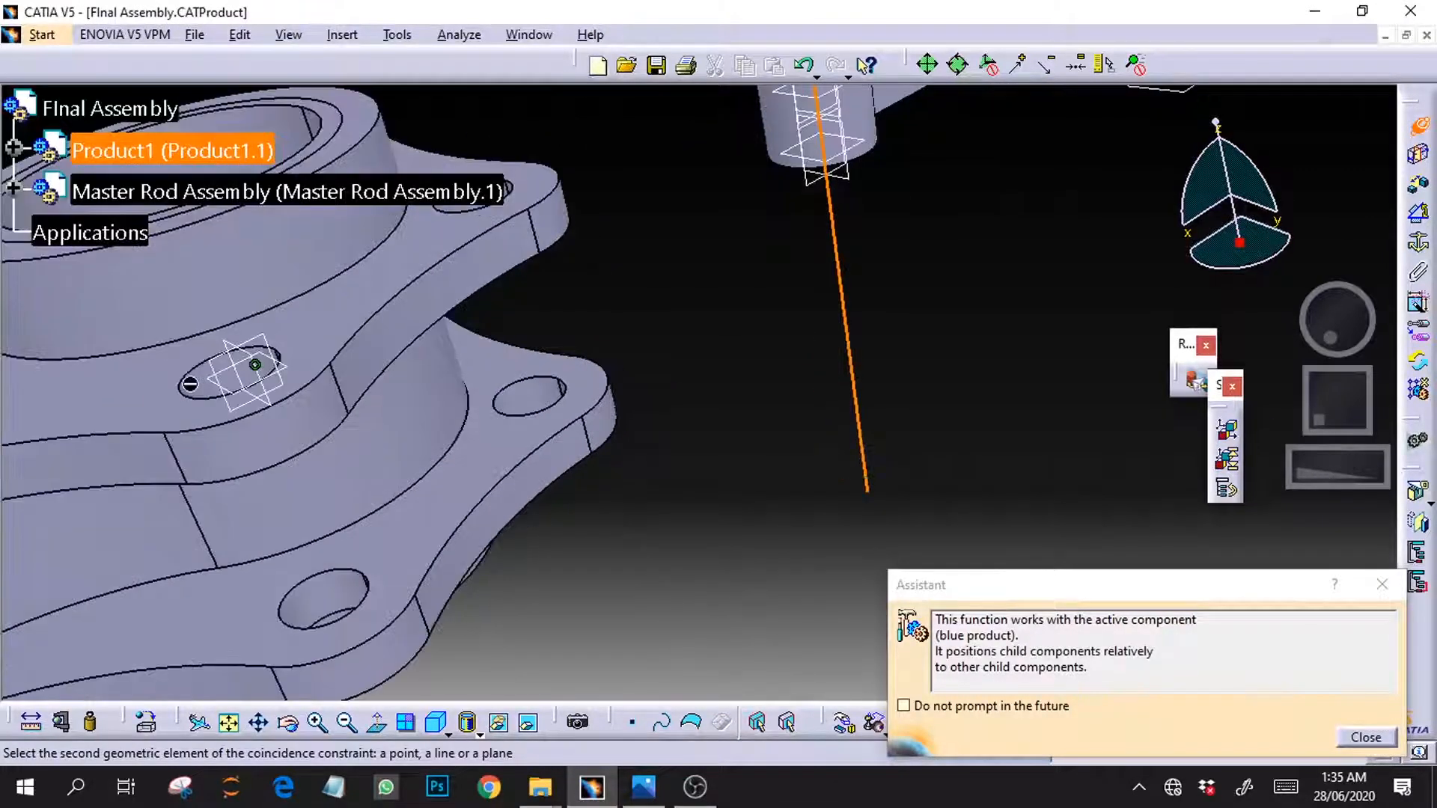
pyautogui.moveTo(1303, 408); pyautogui.dragTo(1370, 405)
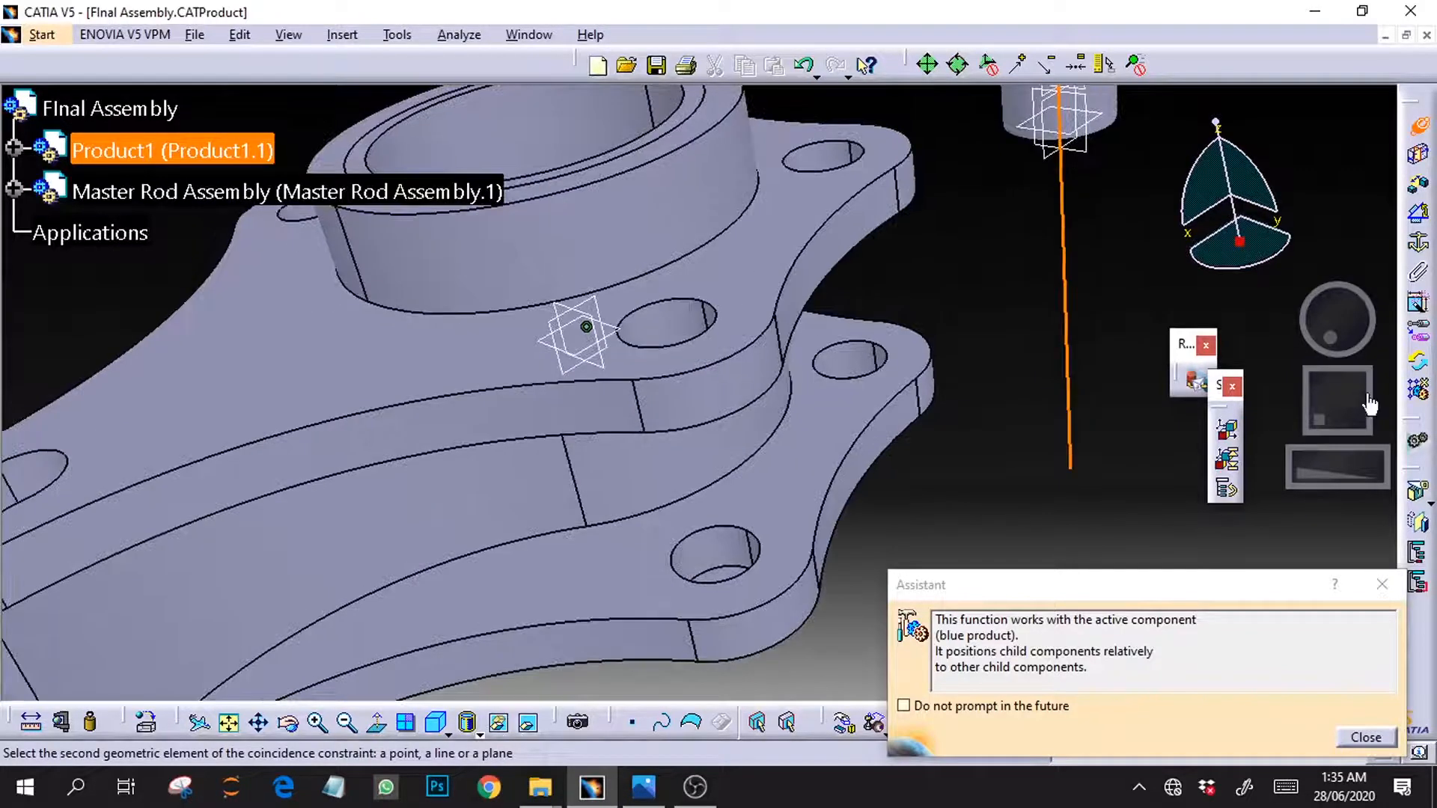
pyautogui.click(1382, 584)
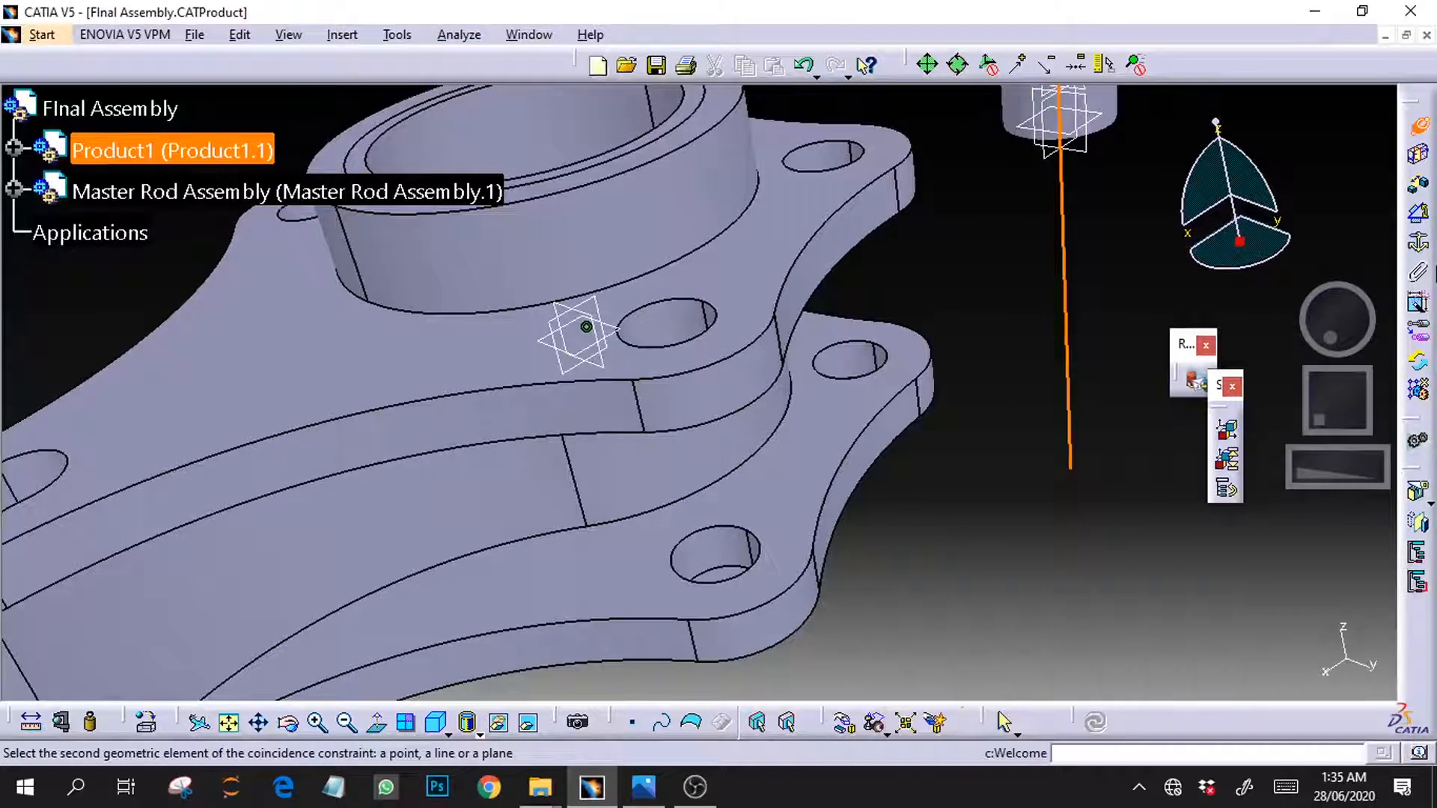
# With the root assembly active, make the piston rod's lower pin axis coincident with the master rod flange hole axis
pyautogui.click(1423, 127)
pyautogui.click(1417, 152)
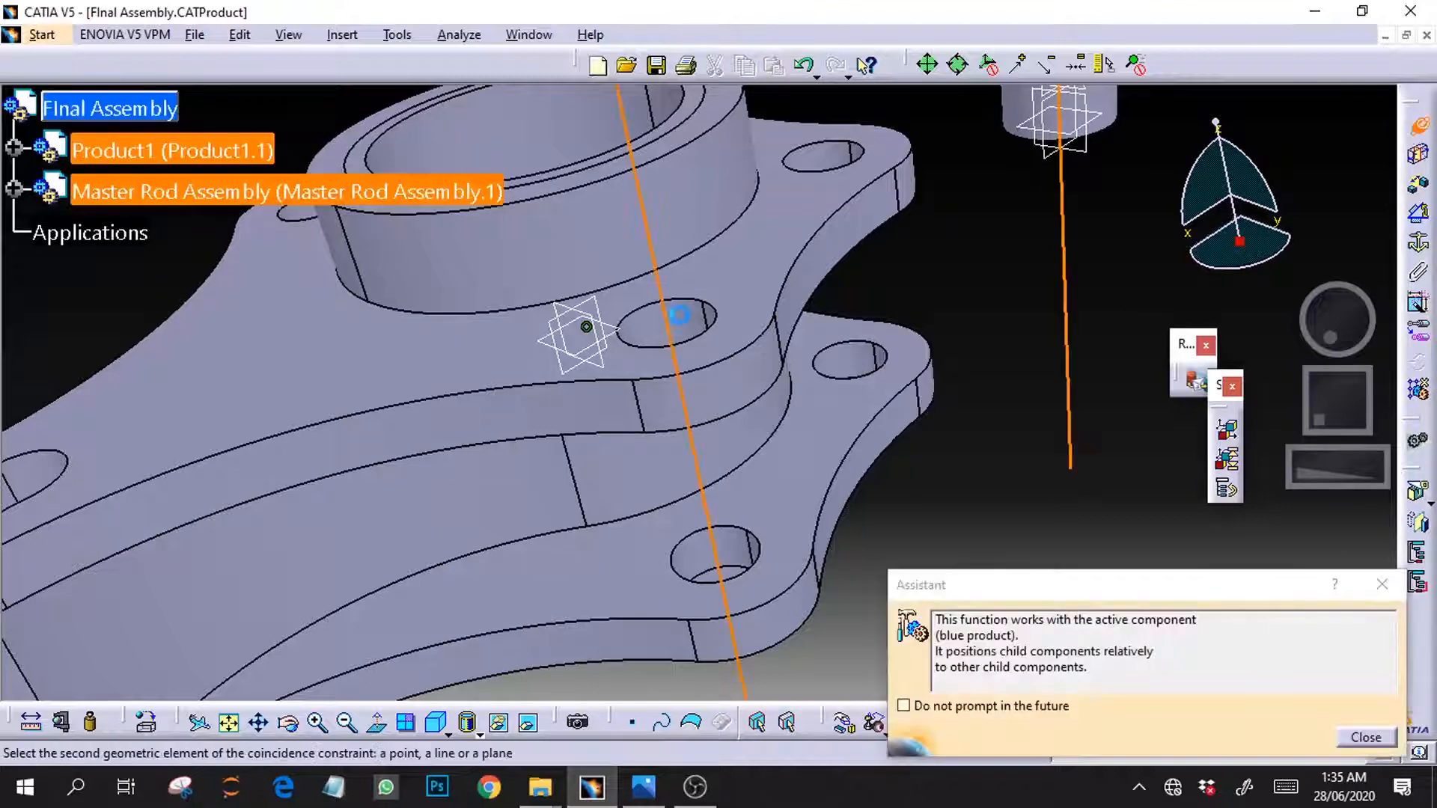
pyautogui.click(679, 318)
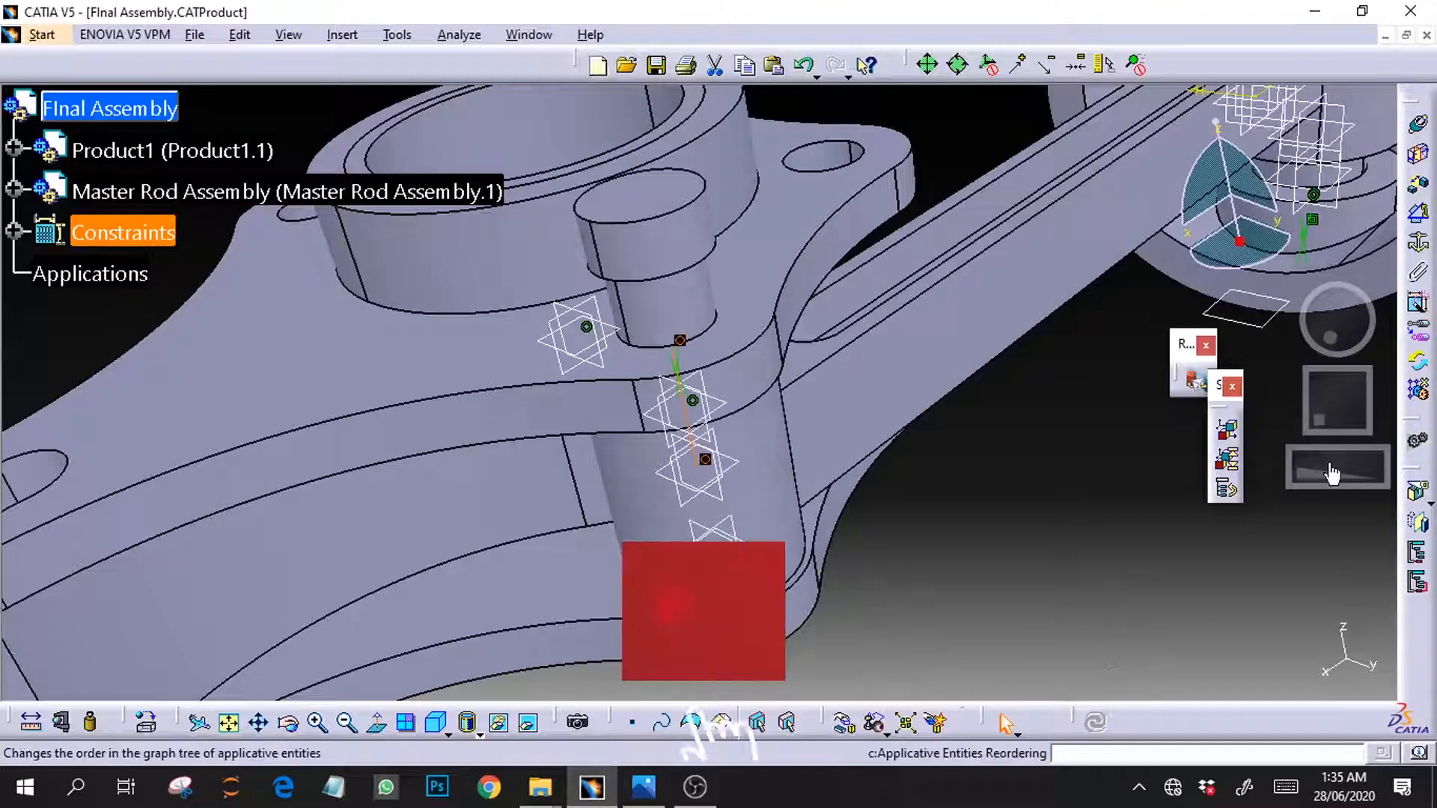
pyautogui.click(937, 721)
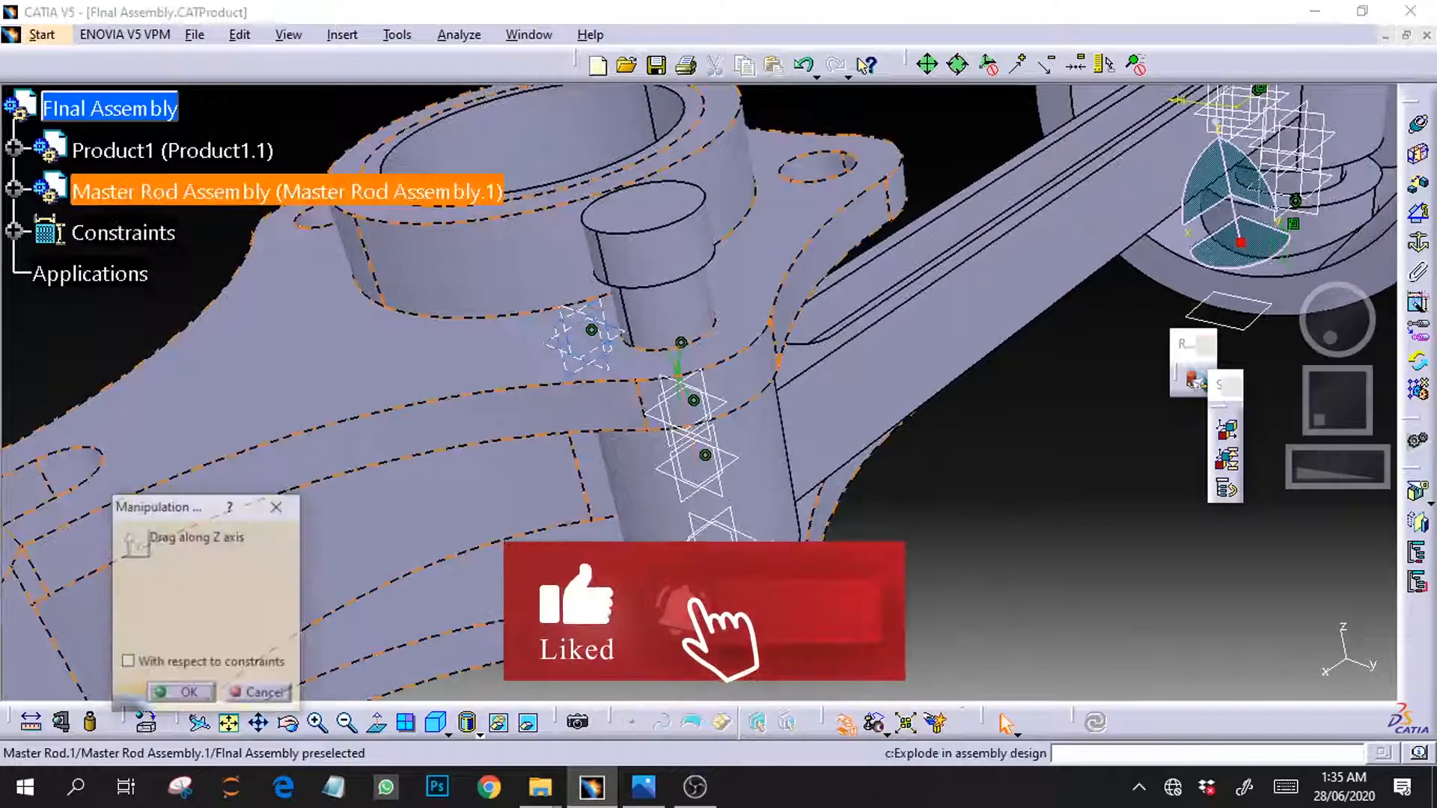
pyautogui.moveTo(659, 274); pyautogui.dragTo(648, 225)
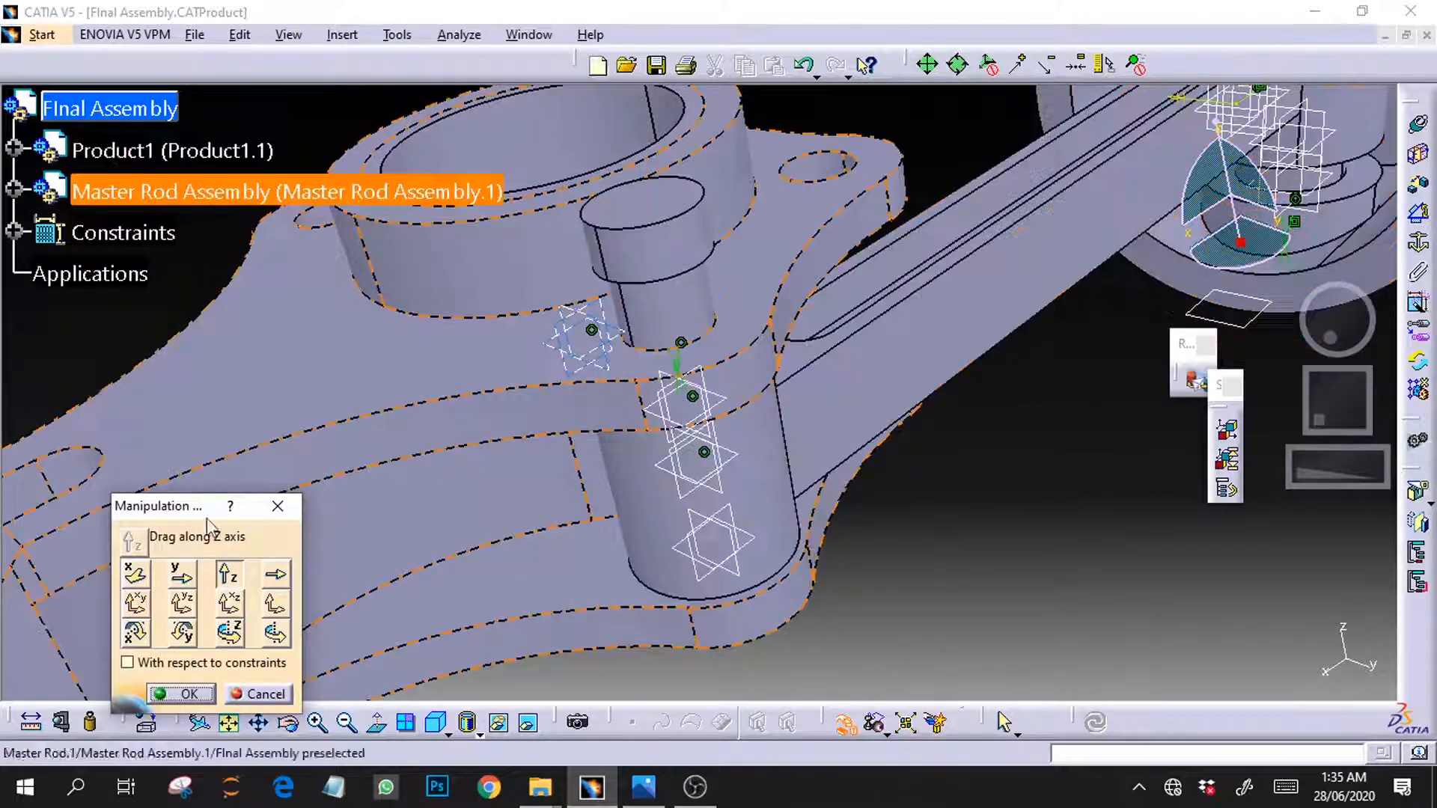
pyautogui.click(283, 517)
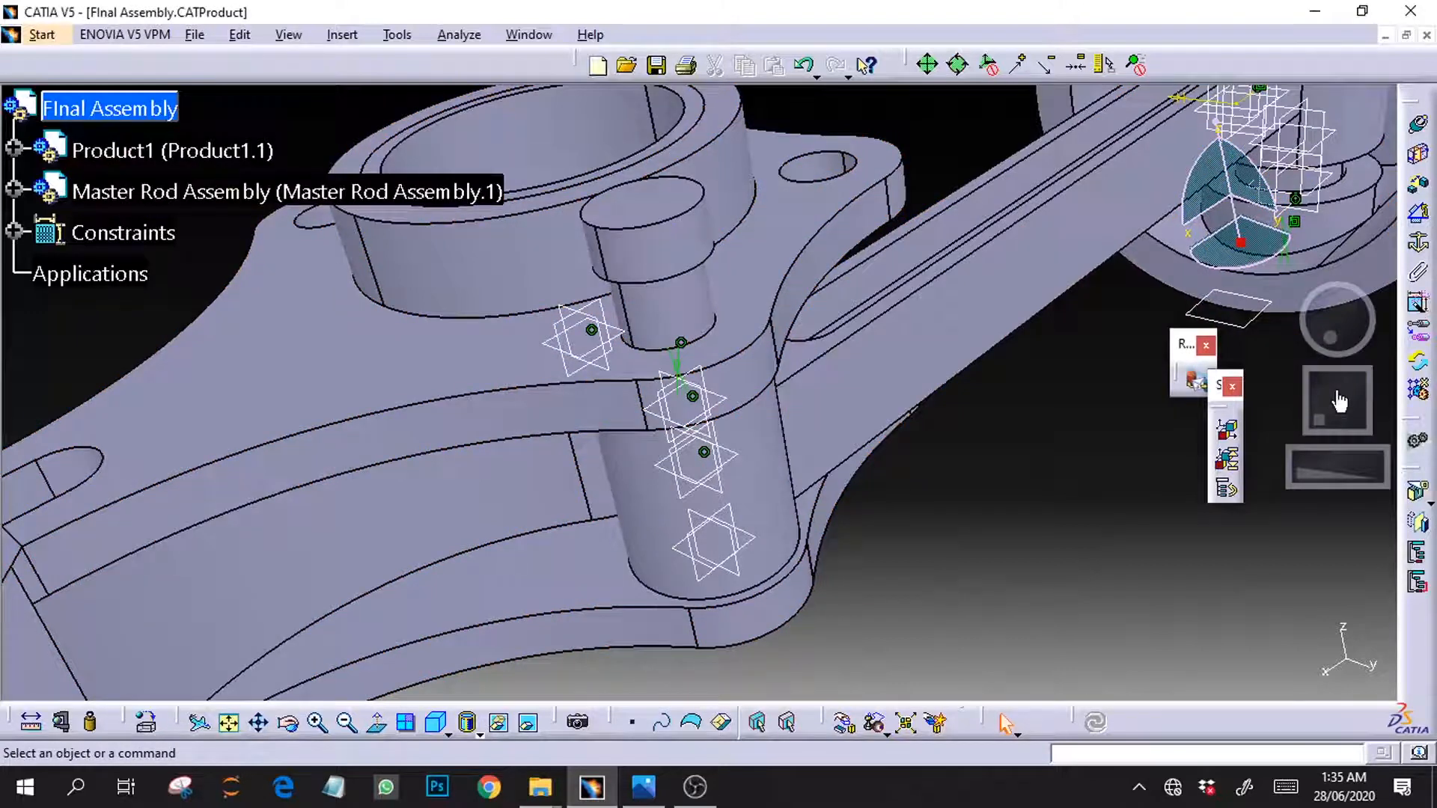
# Lower the piston rod subassembly along Z and add a contact constraint between its lower-end face and the master rod's flange face
pyautogui.click(1418, 123)
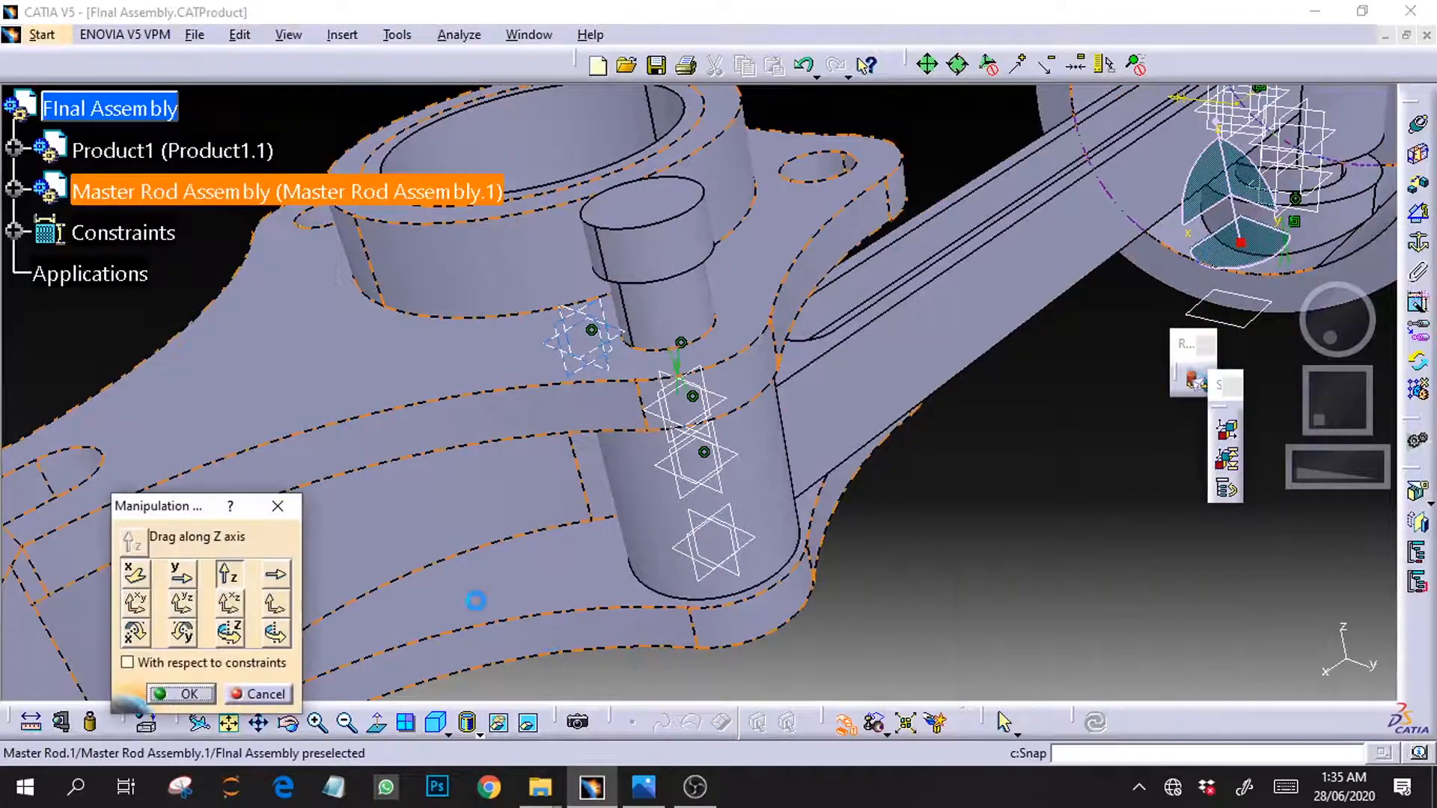
pyautogui.moveTo(679, 329); pyautogui.dragTo(698, 419)
pyautogui.click(293, 504)
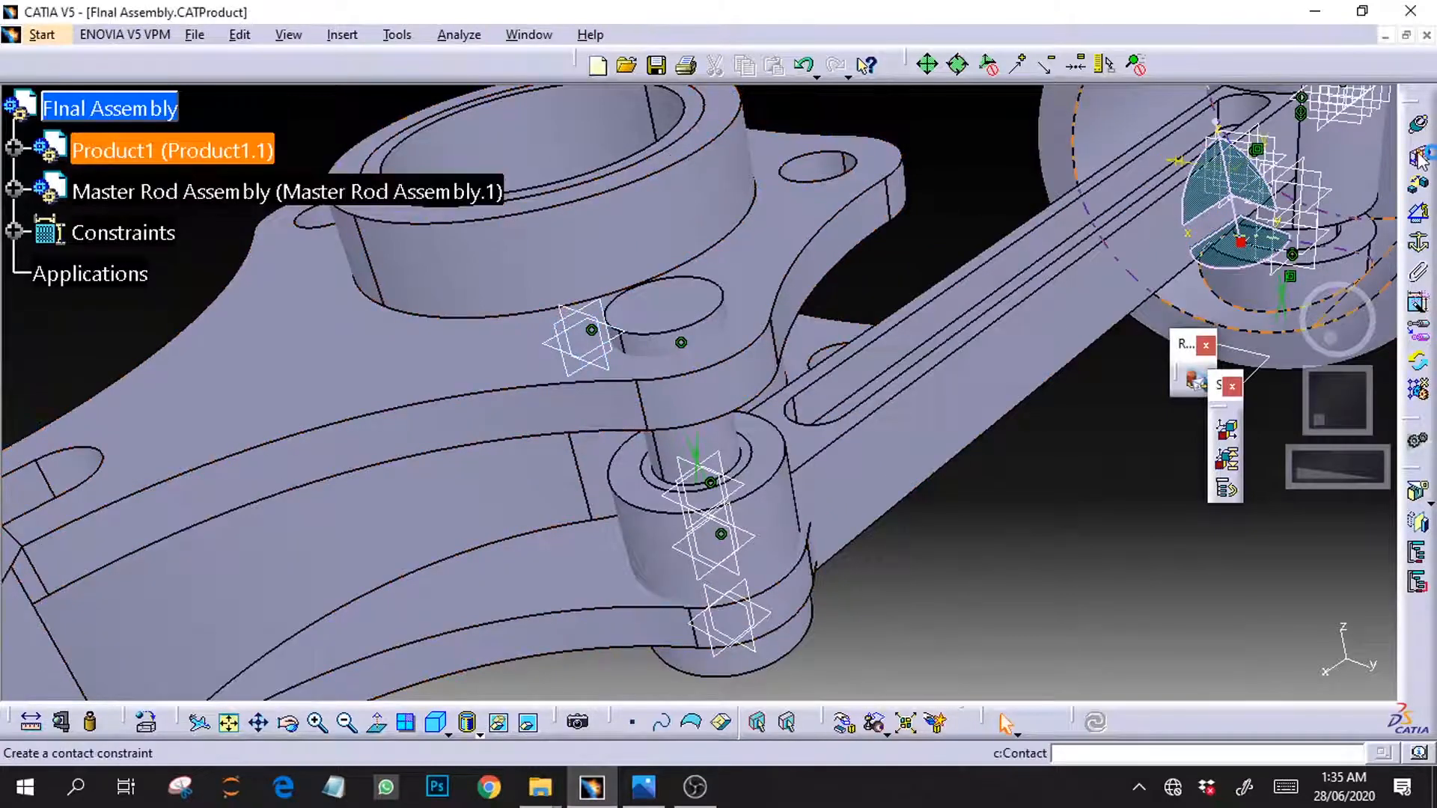
pyautogui.click(753, 470)
pyautogui.moveTo(752, 470); pyautogui.dragTo(731, 324, button='middle')
pyautogui.click(421, 277)
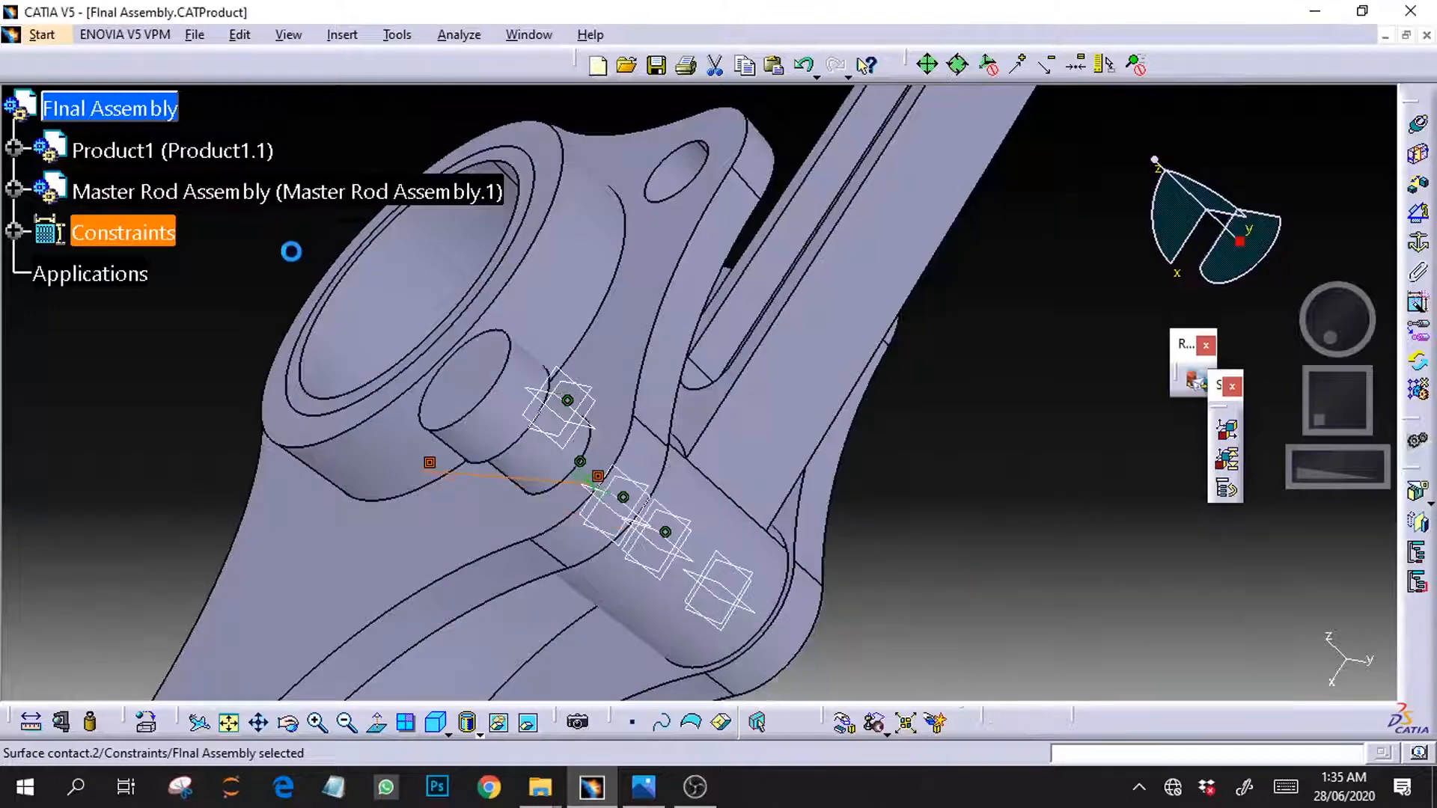
# Activate Product1 and slide the lower pin along the Z axis deeper into the master rod's flange hole
pyautogui.click(122, 153)
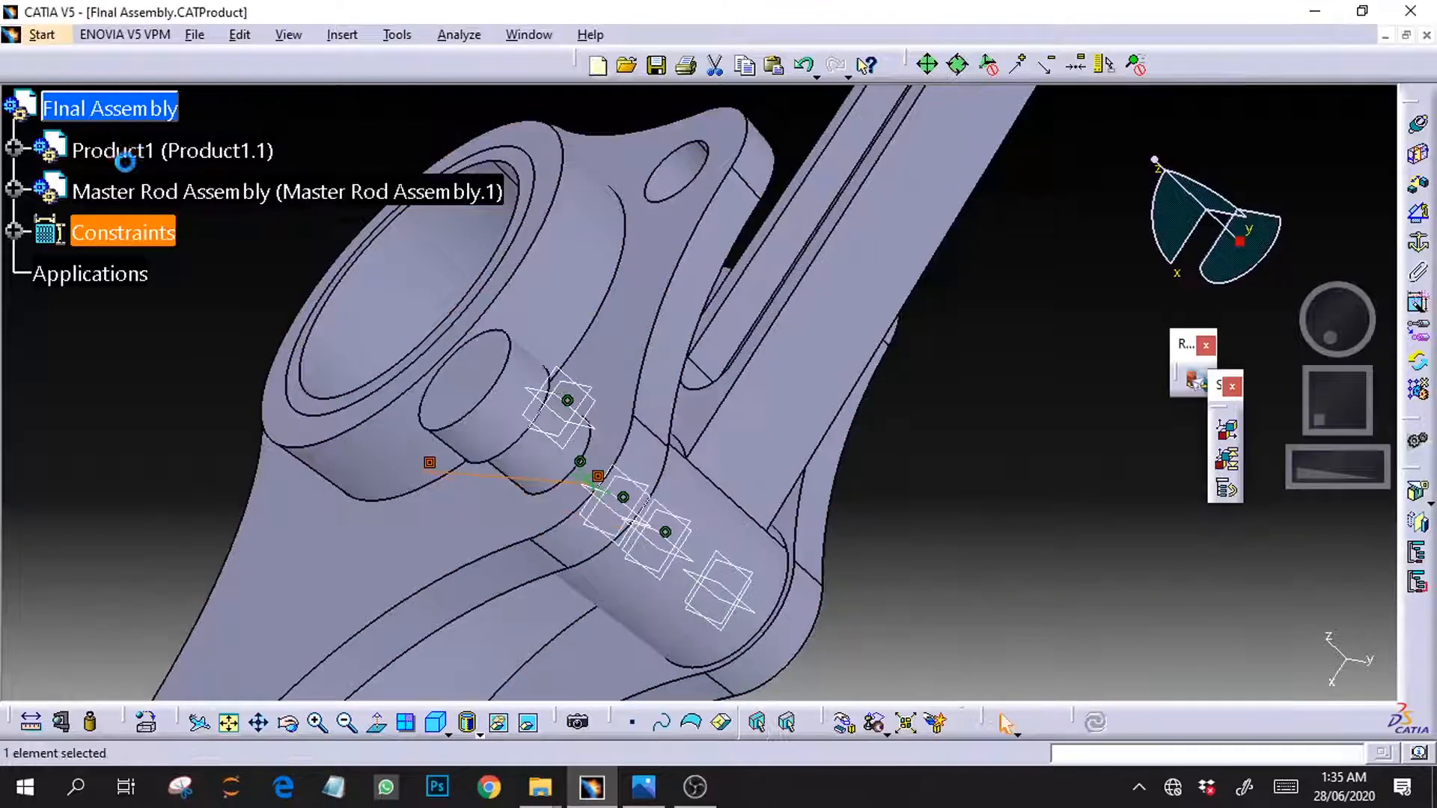
pyautogui.click(843, 722)
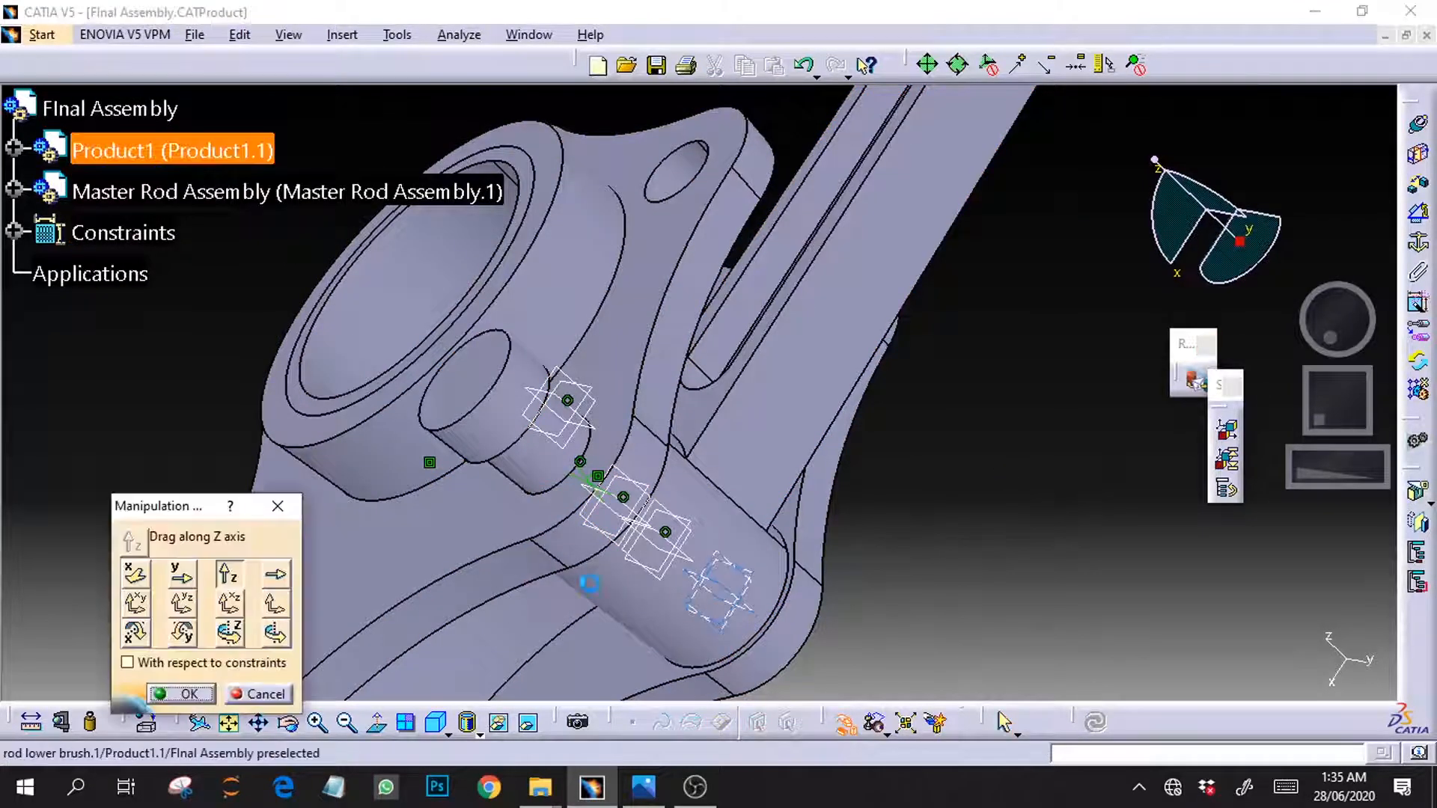
pyautogui.moveTo(469, 452); pyautogui.dragTo(493, 467)
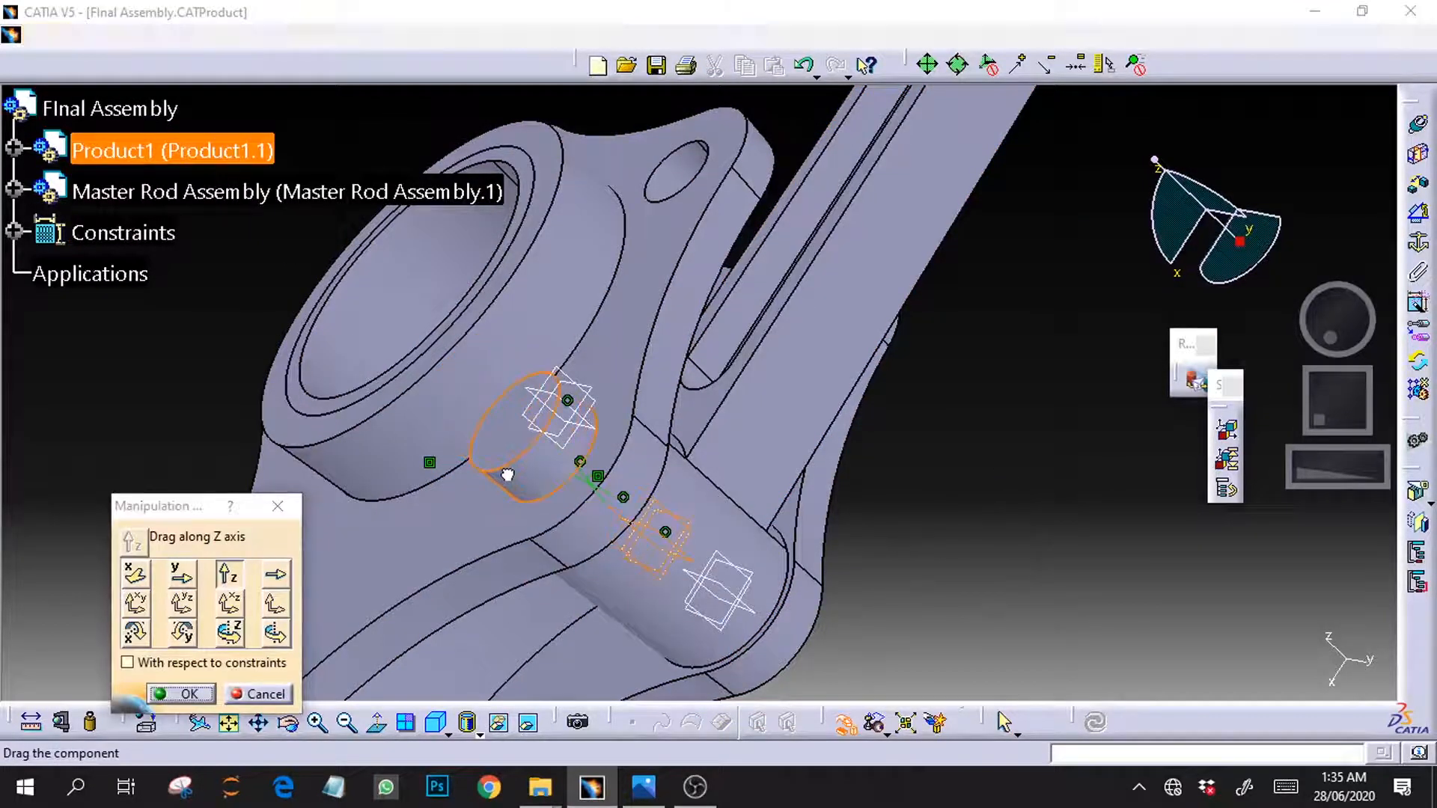
pyautogui.click(182, 694)
# Try to rotate the piston around the lower pin's axis while Product1 is the active component
pyautogui.moveTo(1345, 334)
pyautogui.mouseDown()
pyautogui.moveTo(1377, 334)
pyautogui.moveTo(1363, 322)
pyautogui.mouseUp()
pyautogui.moveTo(1328, 470); pyautogui.dragTo(1198, 482)
pyautogui.moveTo(1315, 357); pyautogui.dragTo(1303, 320)
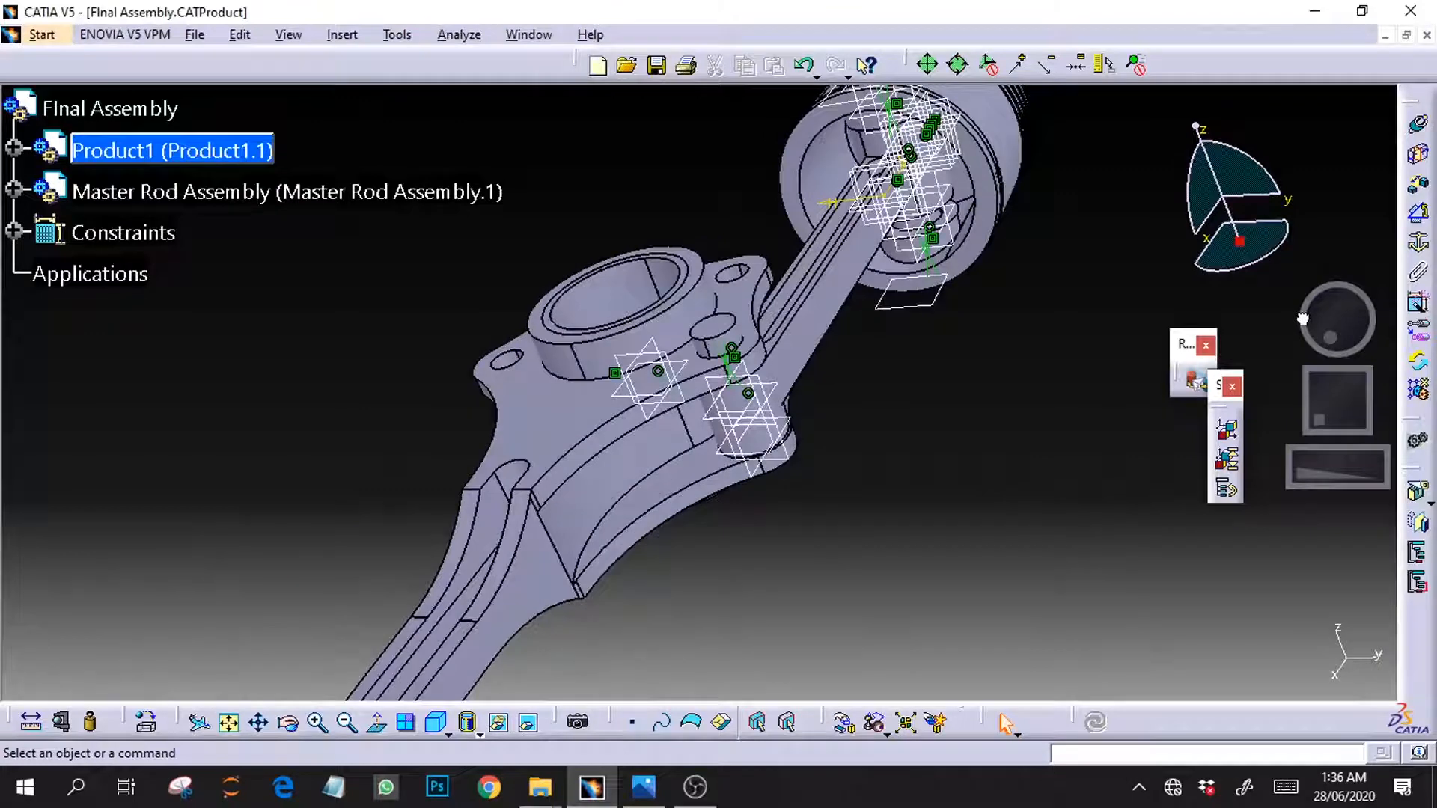
pyautogui.click(146, 722)
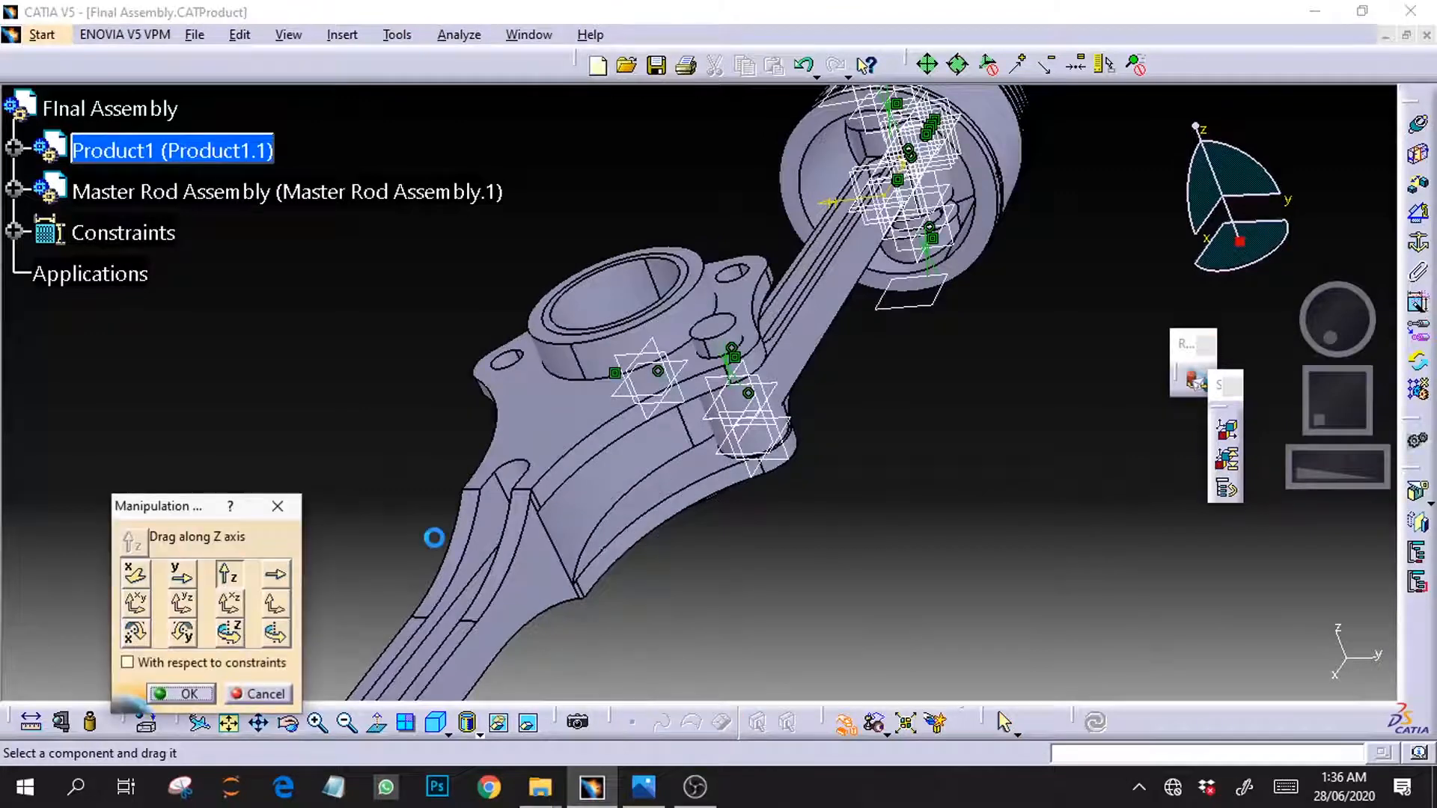
pyautogui.click(271, 633)
pyautogui.moveTo(1310, 468); pyautogui.dragTo(1363, 458)
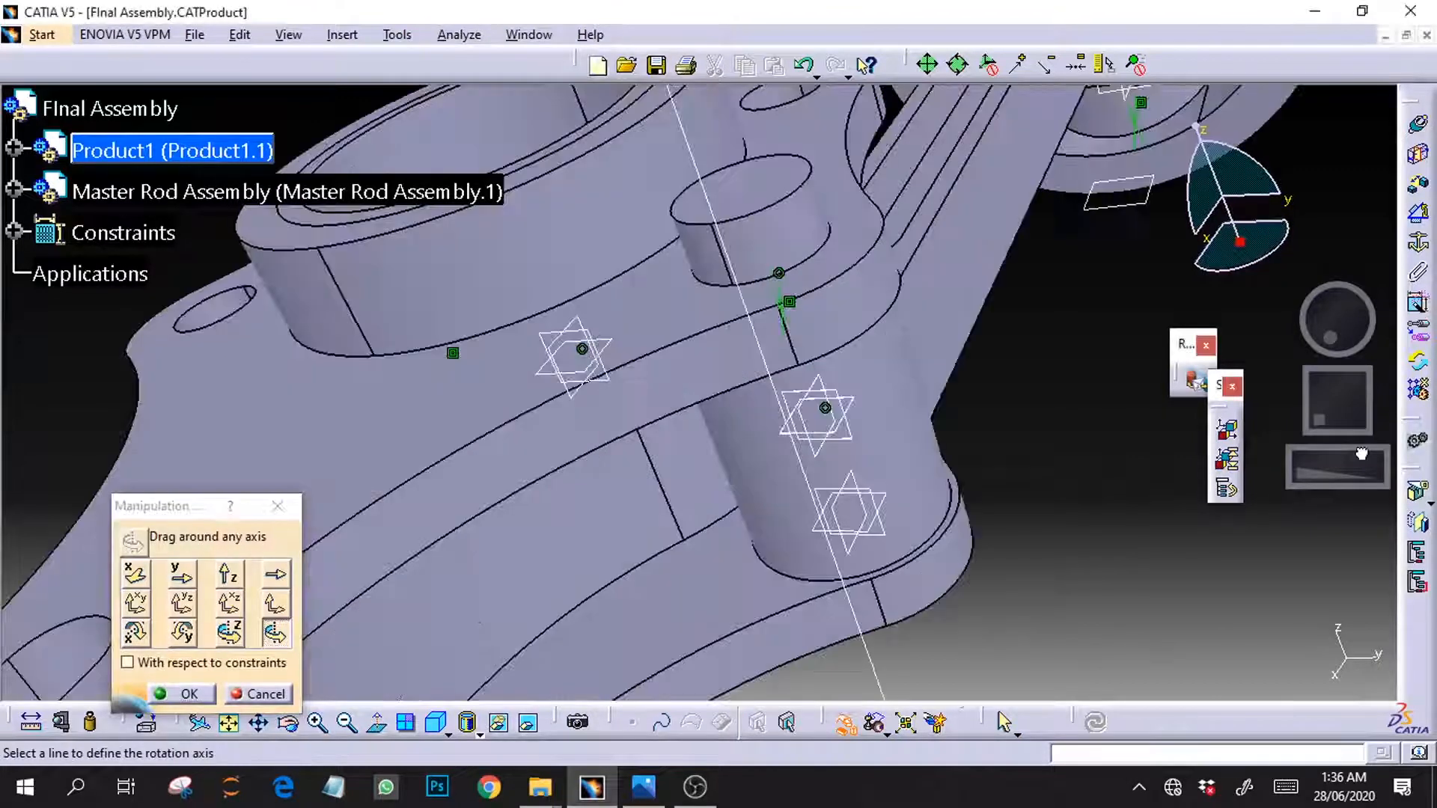
pyautogui.click(875, 399)
pyautogui.moveTo(1317, 482); pyautogui.dragTo(1289, 473)
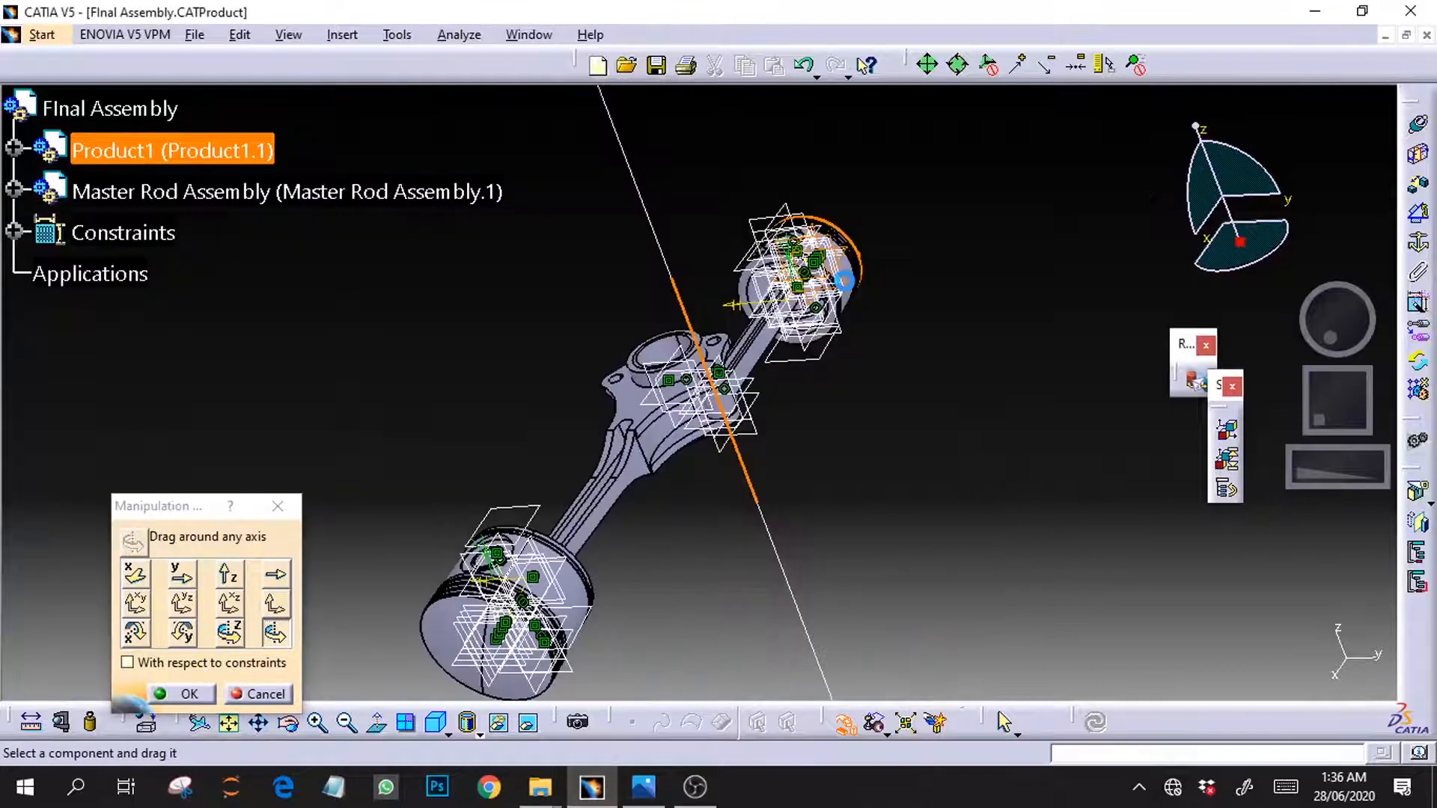
pyautogui.moveTo(844, 281); pyautogui.dragTo(1120, 395)
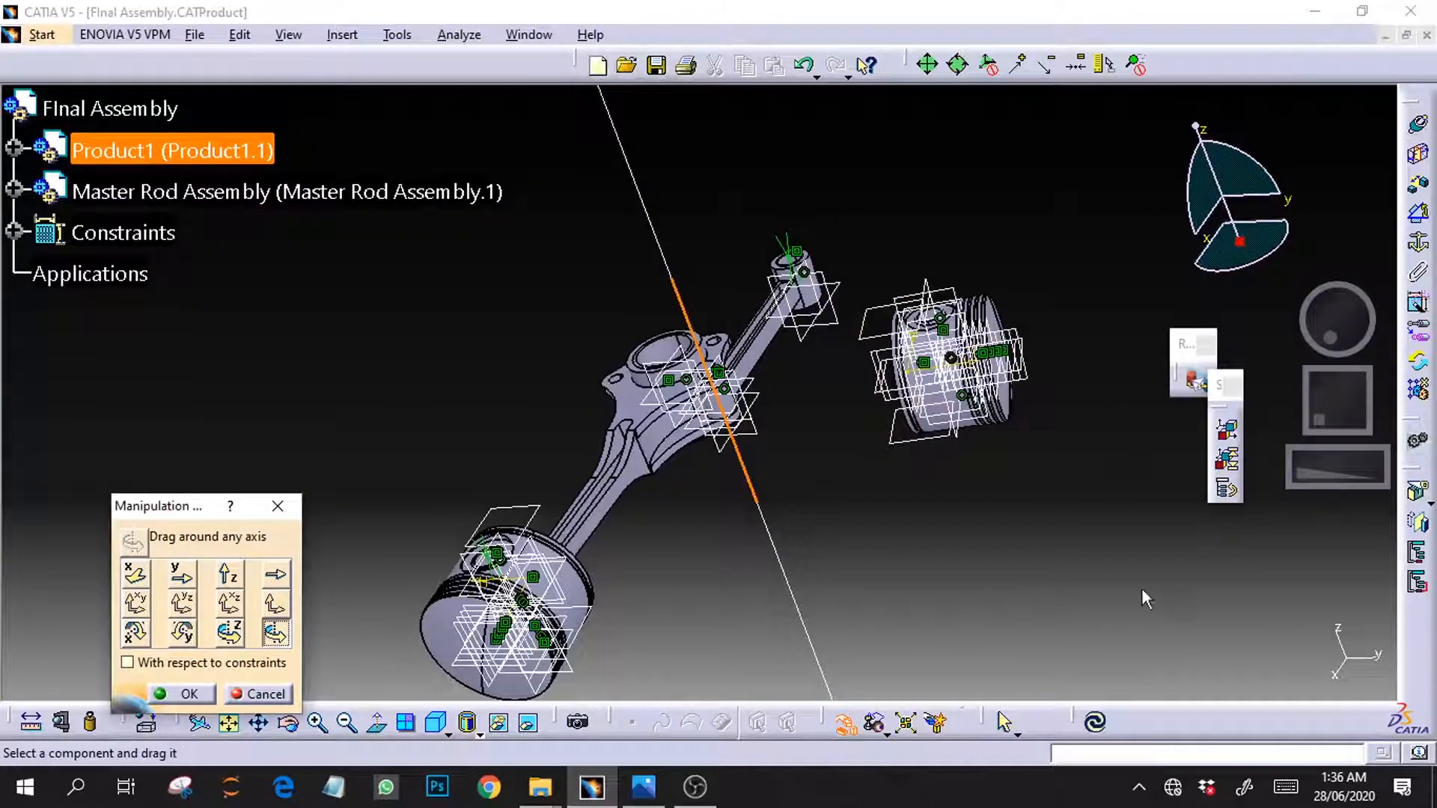
pyautogui.press('Return')
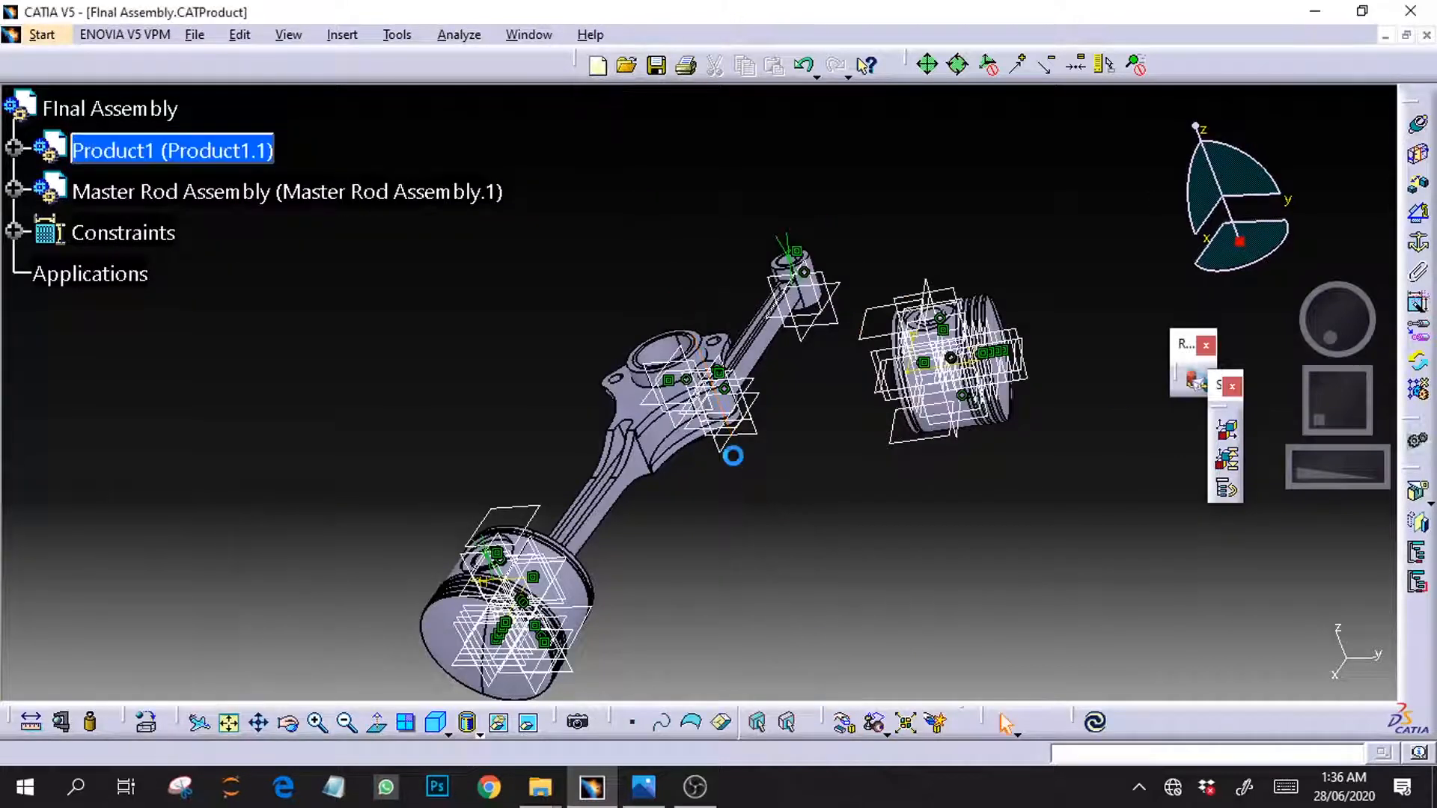
# Activate the root Final Assembly and rotate the first piston rod subassembly around its lower pin axis, swinging it outward from the master rod flange
pyautogui.doubleClick(128, 105)
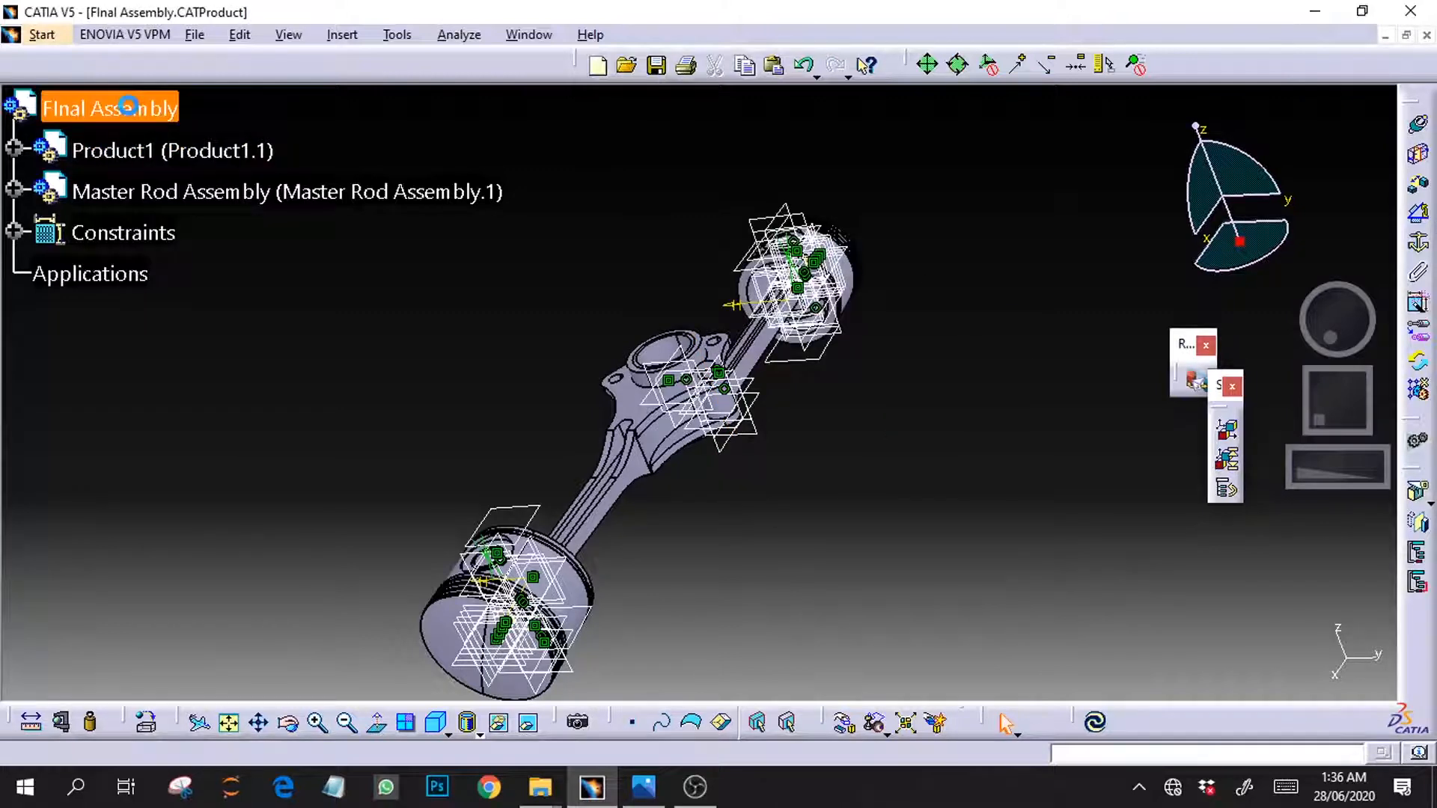
pyautogui.click(1418, 153)
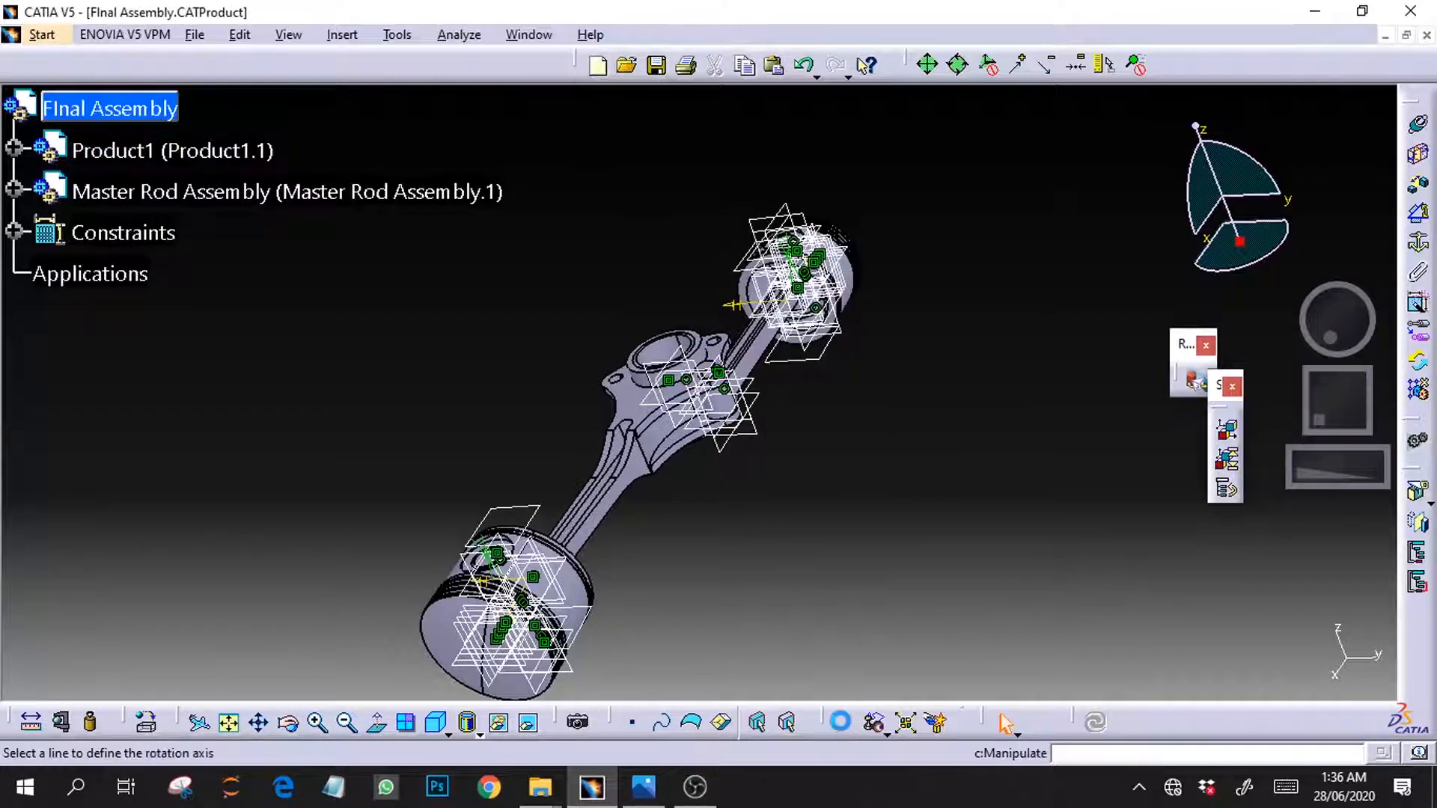
pyautogui.click(1364, 454)
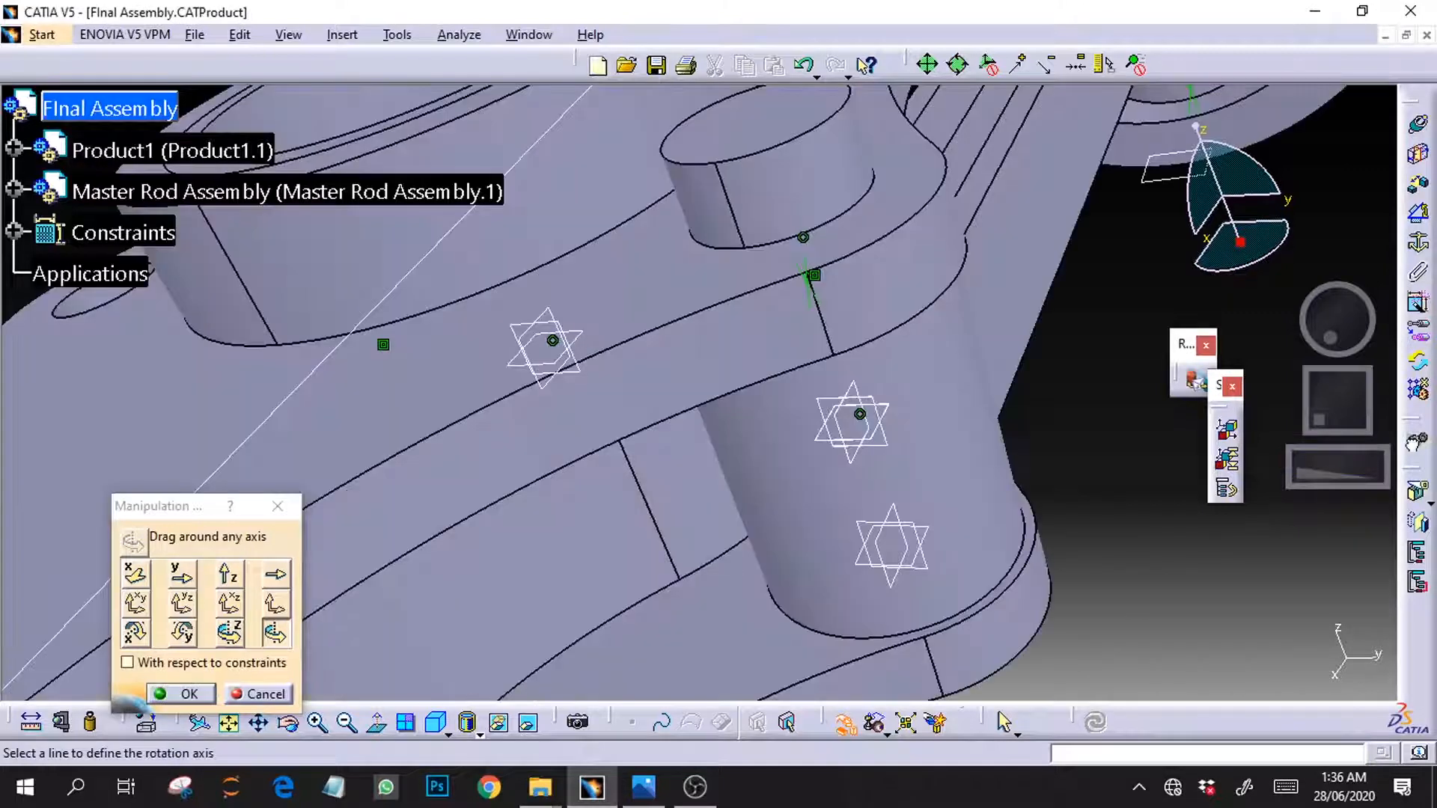
pyautogui.click(923, 423)
pyautogui.moveTo(1364, 471); pyautogui.dragTo(823, 473)
pyautogui.moveTo(879, 278); pyautogui.dragTo(936, 479)
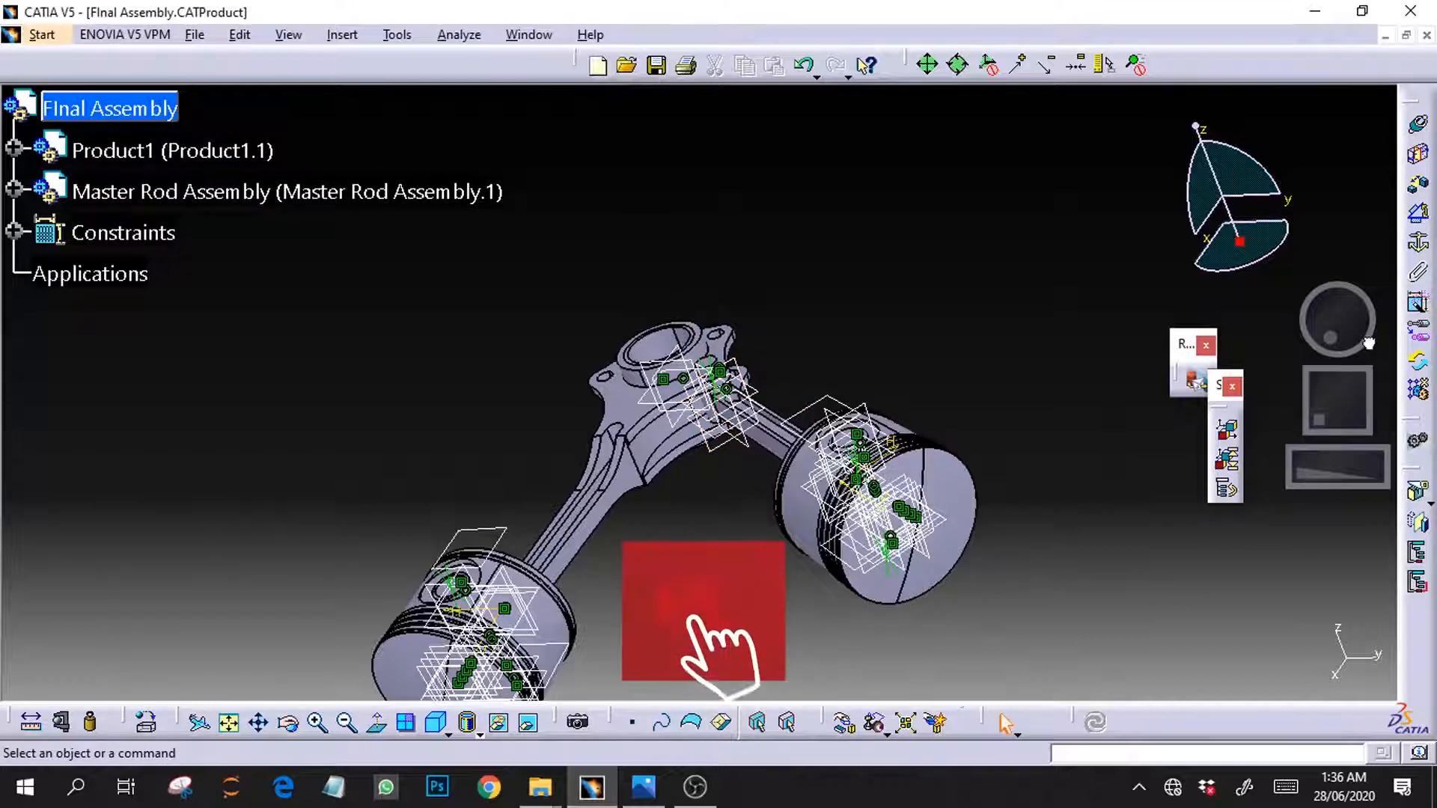
# Insert the existing component piston Assembly.CATProduct into Final Assembly
pyautogui.moveTo(1369, 339); pyautogui.dragTo(1354, 351)
pyautogui.click(343, 34)
pyautogui.click(360, 404)
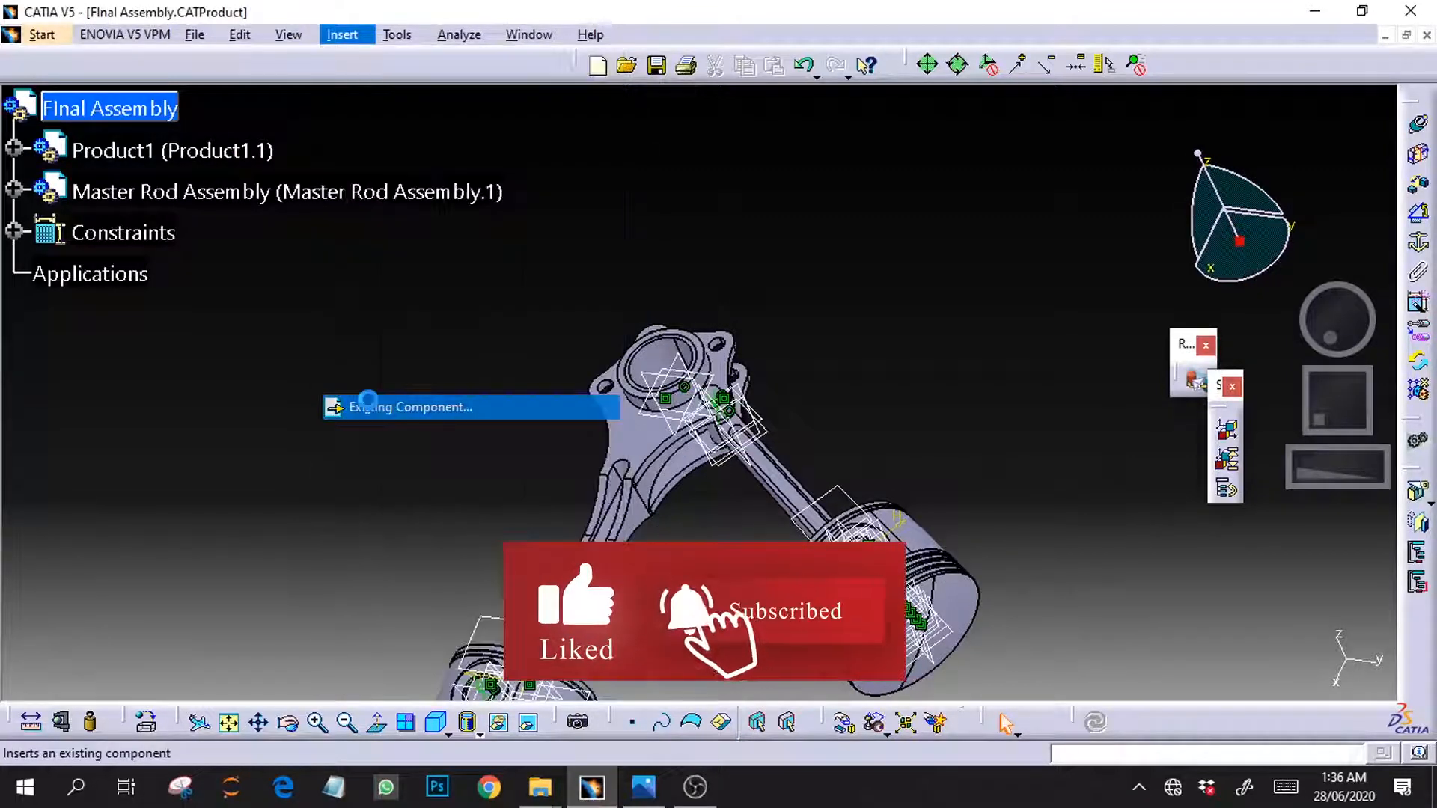
pyautogui.click(684, 433)
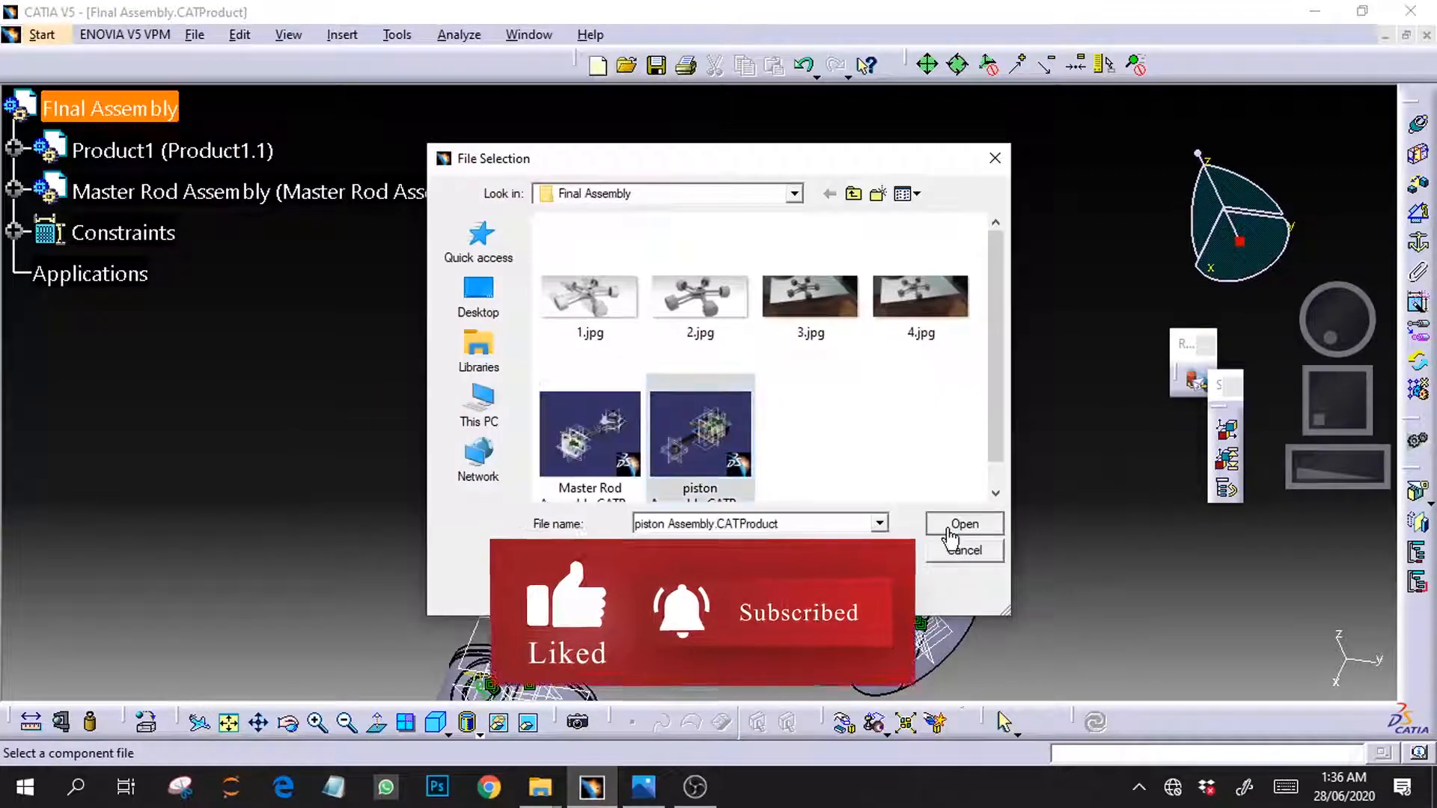
pyautogui.click(962, 520)
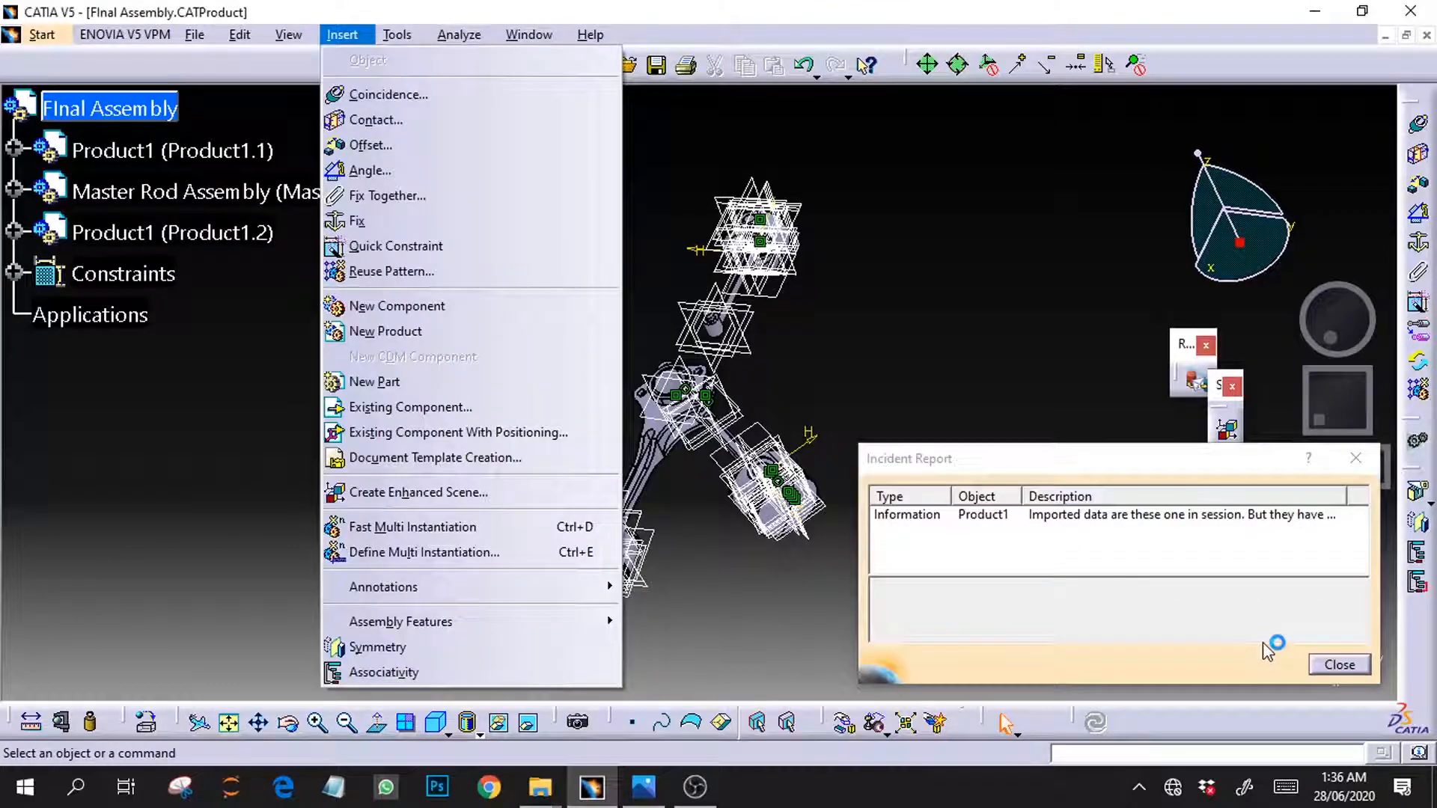
pyautogui.click(1339, 665)
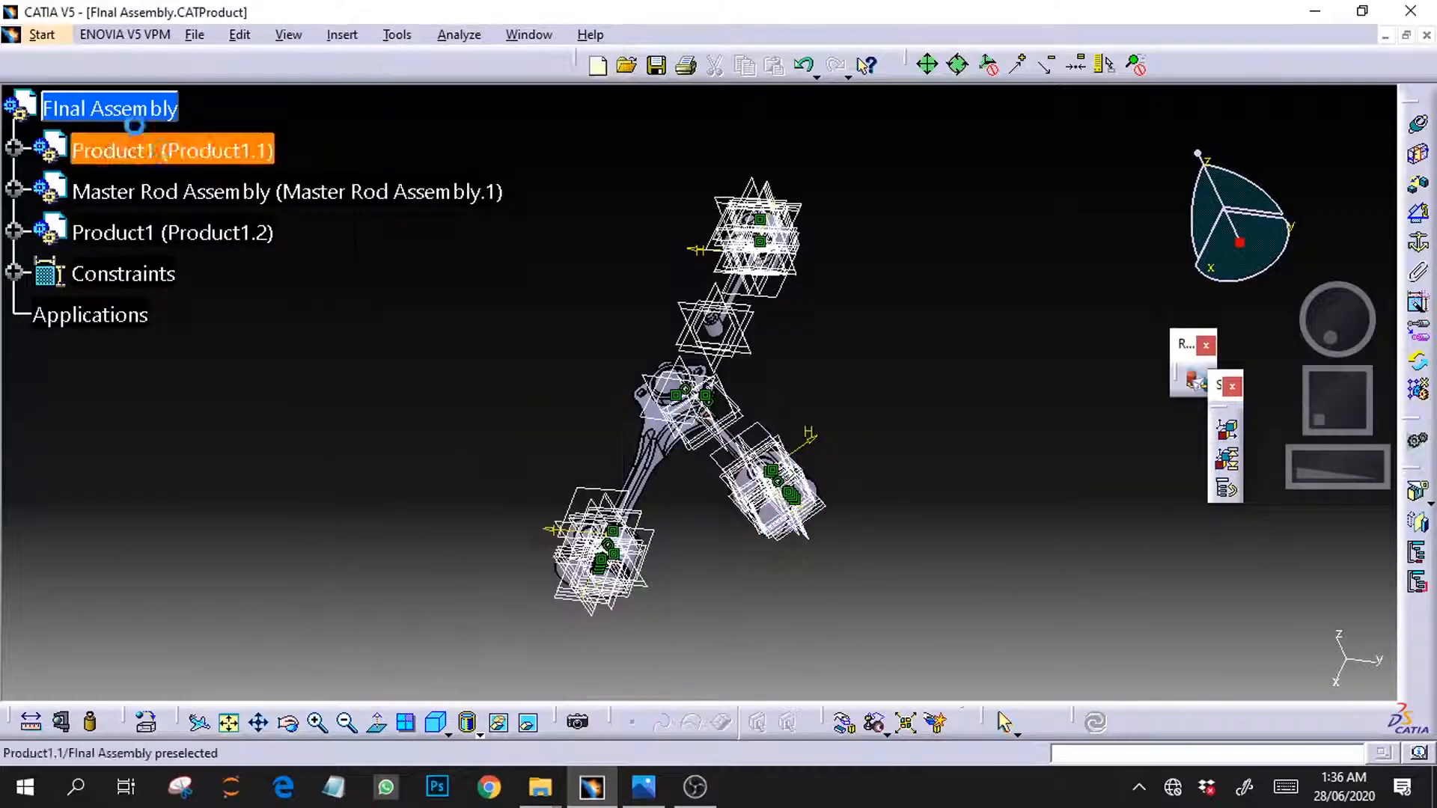
# Insert two further instances of piston Assembly.CATProduct into Final Assembly and dismiss the incident reports
pyautogui.click(135, 114)
pyautogui.click(699, 433)
pyautogui.click(945, 522)
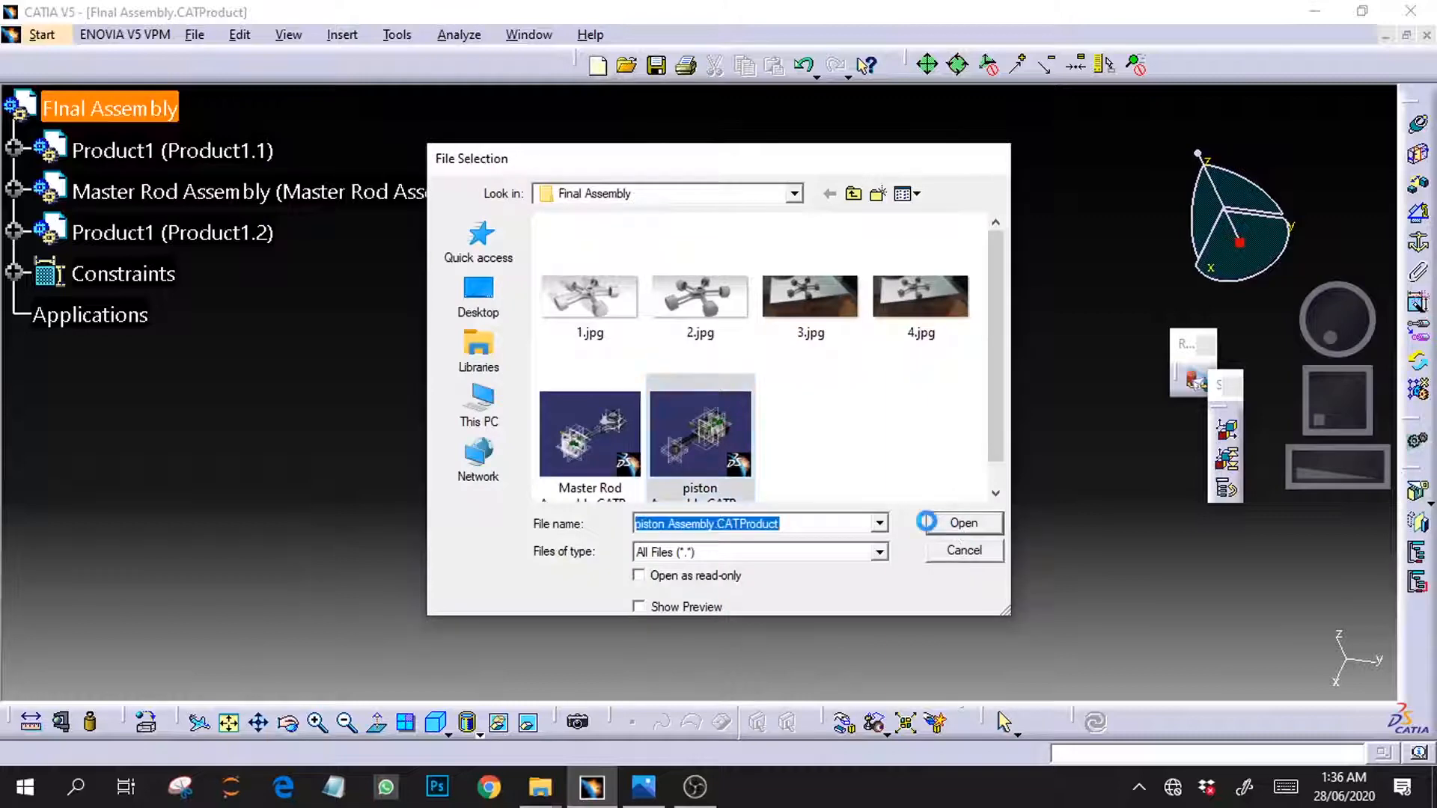
pyautogui.click(342, 34)
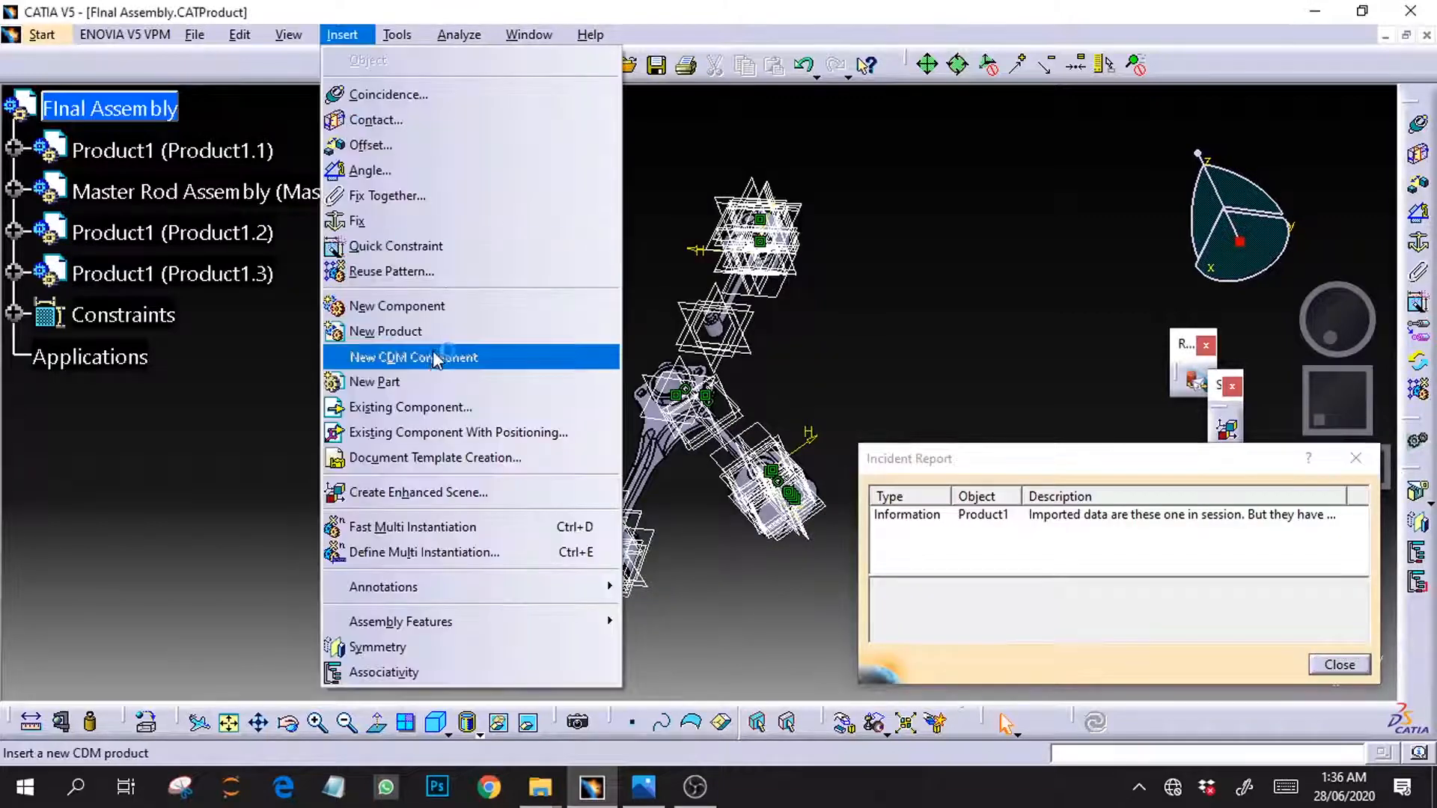
pyautogui.click(441, 408)
pyautogui.click(145, 106)
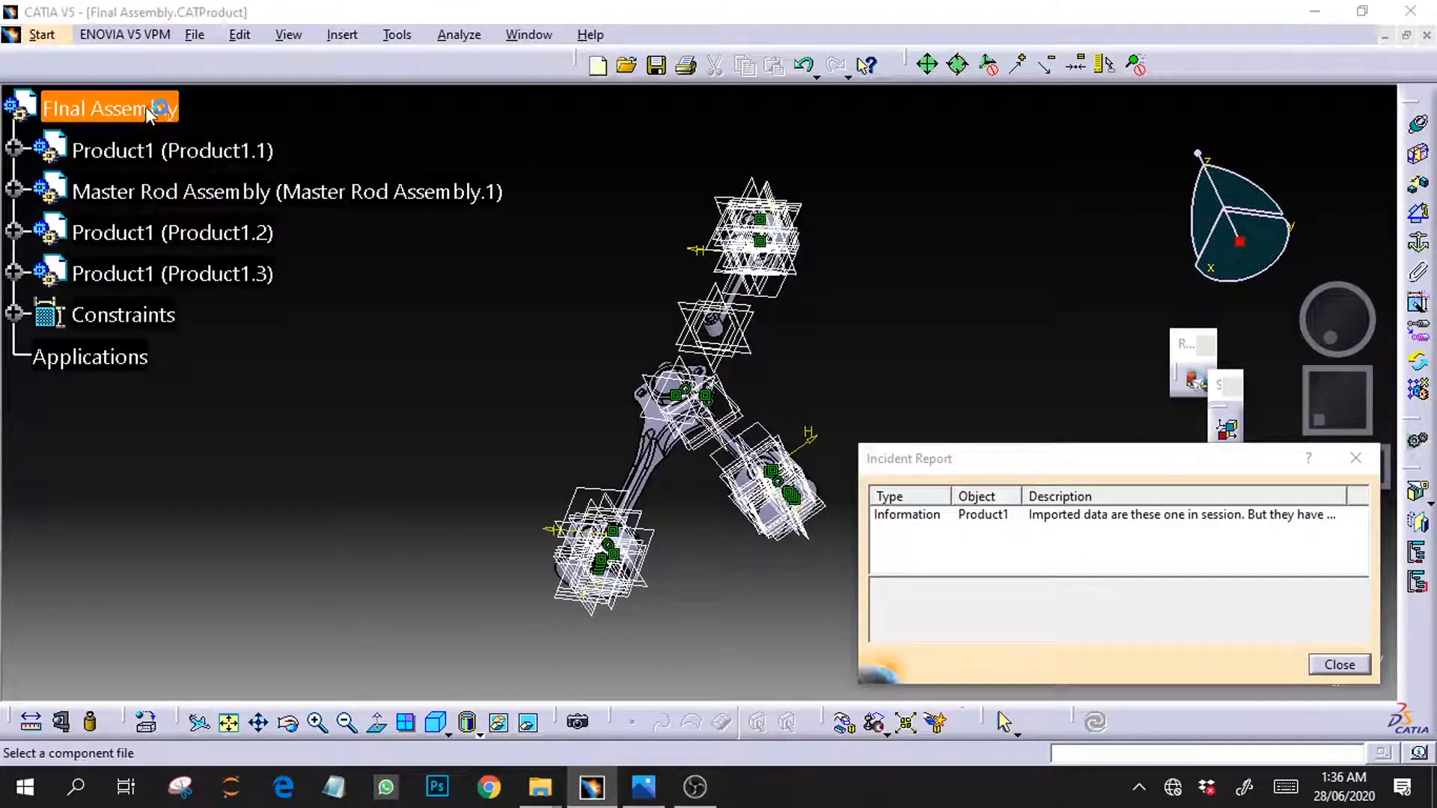
pyautogui.click(699, 434)
pyautogui.click(955, 520)
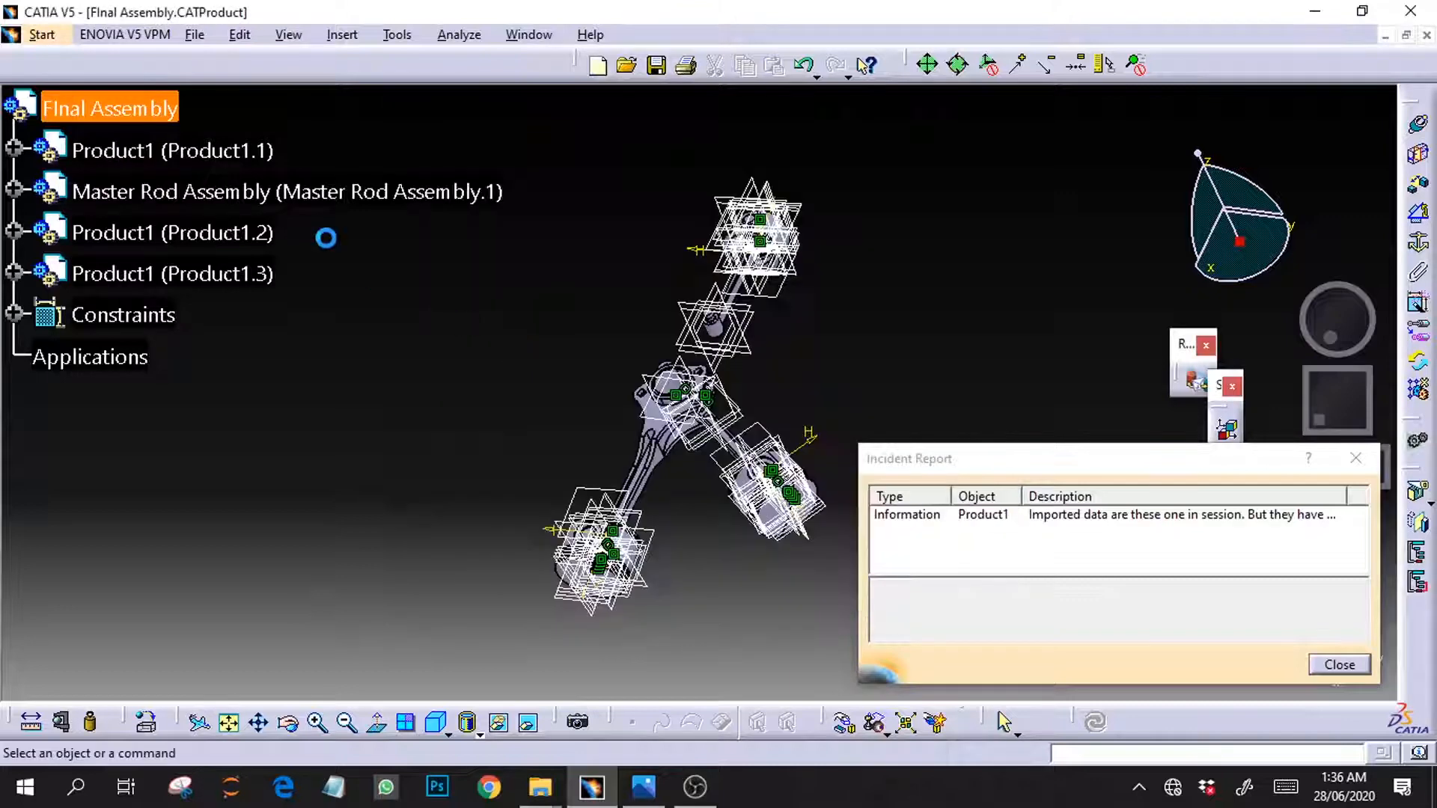
pyautogui.click(1331, 664)
# Move the overlapping new piston rod subassemblies apart along the Y axis above the master rod
pyautogui.moveTo(1320, 321); pyautogui.dragTo(1347, 315)
pyautogui.moveTo(1339, 466); pyautogui.dragTo(1366, 452)
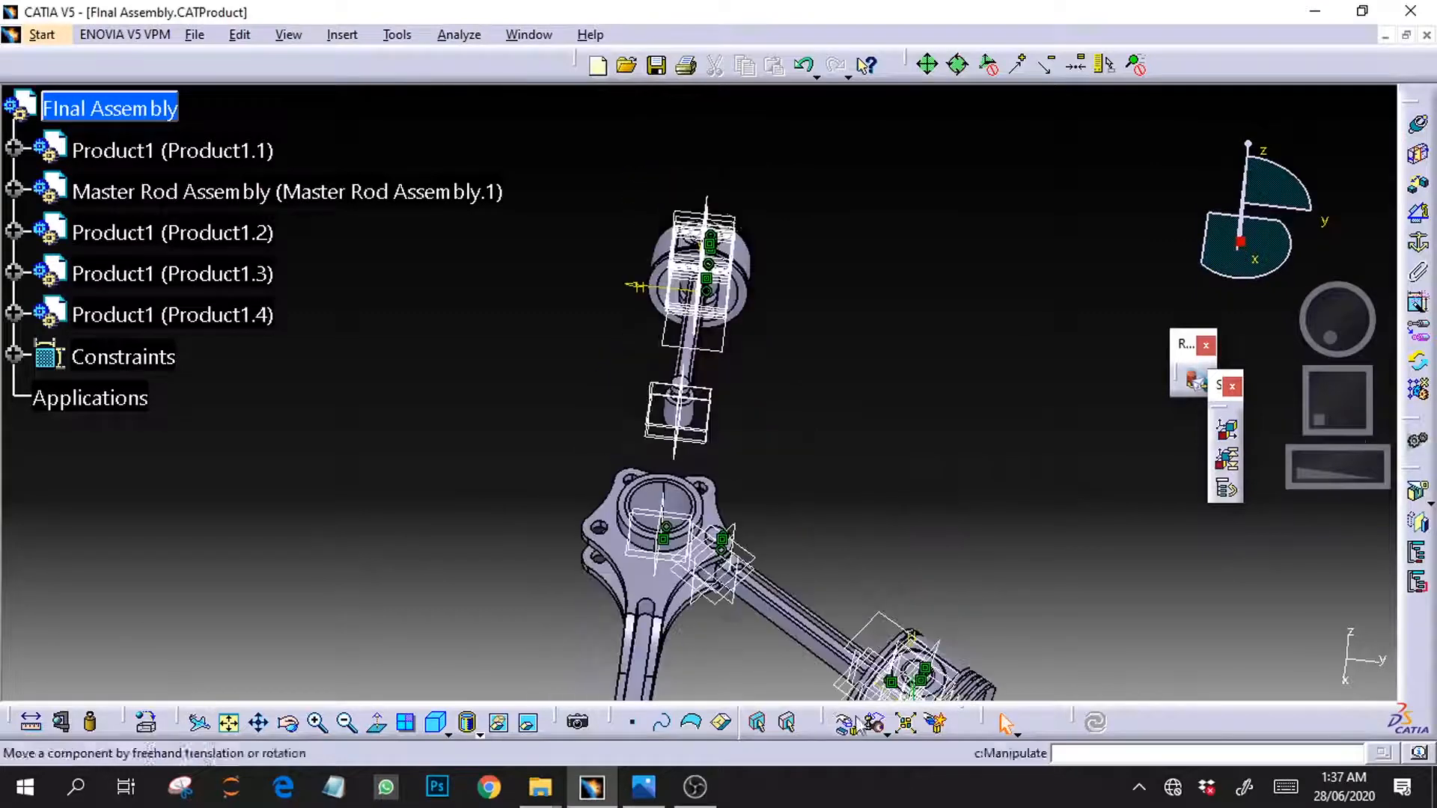
pyautogui.click(841, 722)
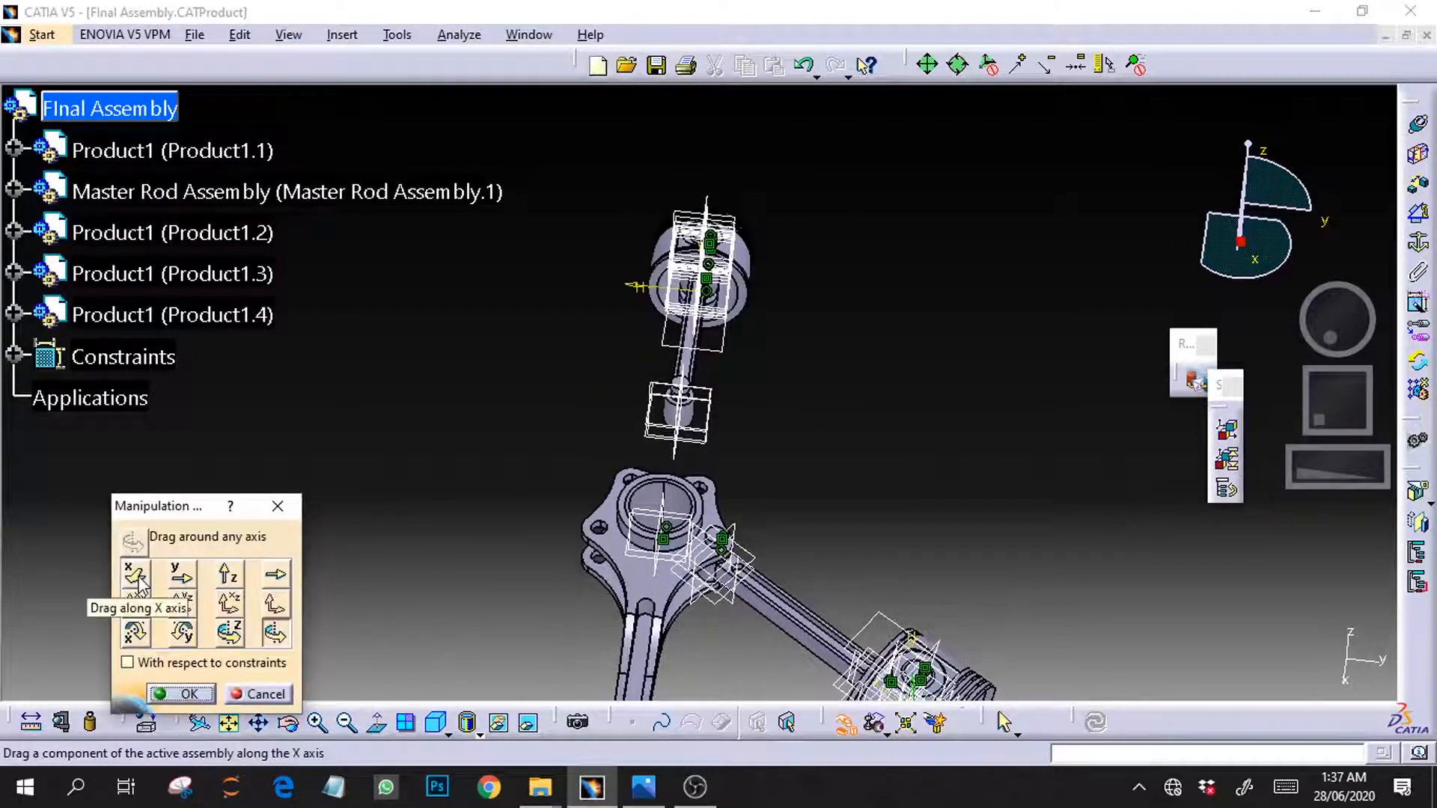
pyautogui.click(182, 574)
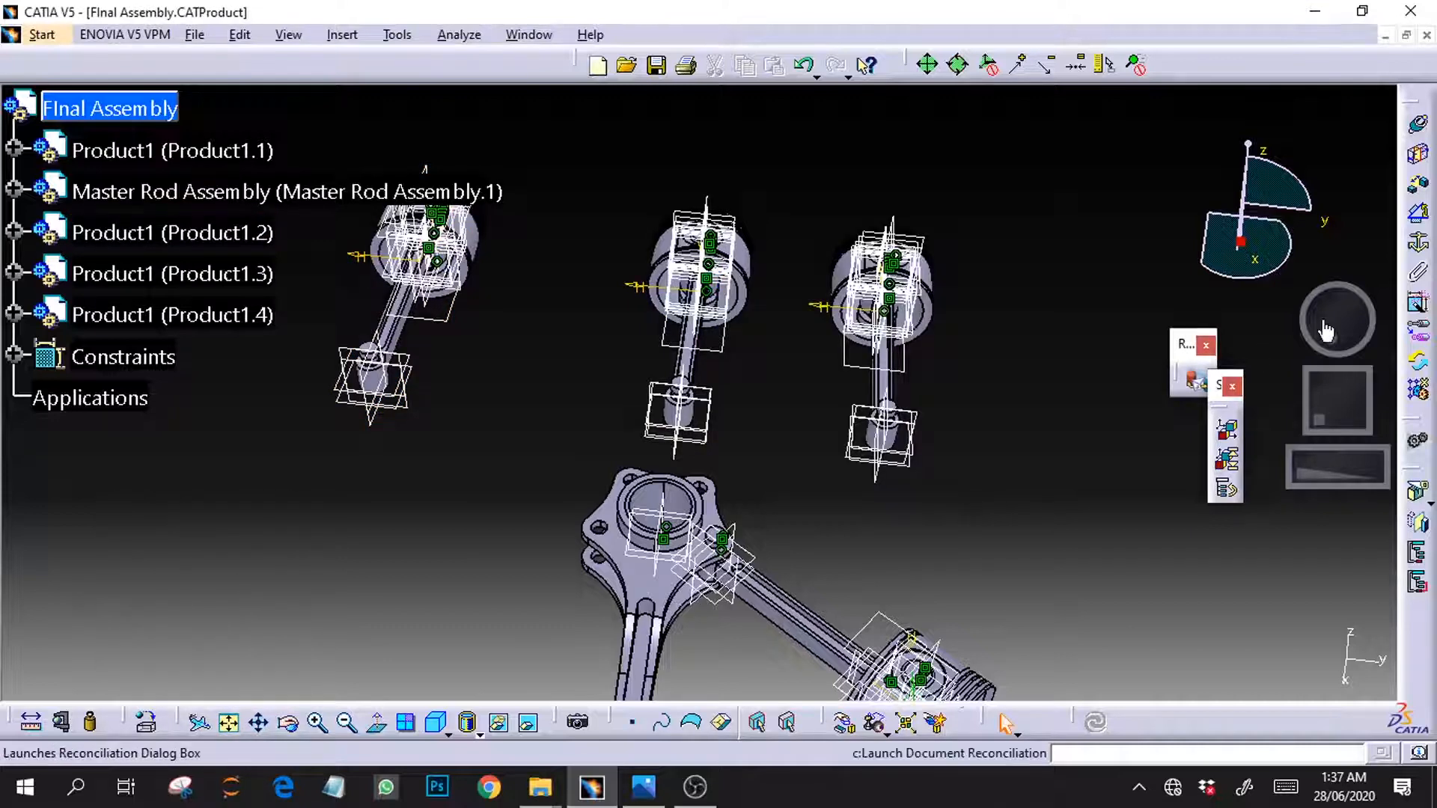
# Make the lower pin axis of Product1.4 coincident with the open master rod flange hole beside the first piston rod
pyautogui.click(1417, 125)
pyautogui.moveTo(1295, 479); pyautogui.dragTo(1273, 406)
pyautogui.click(645, 244)
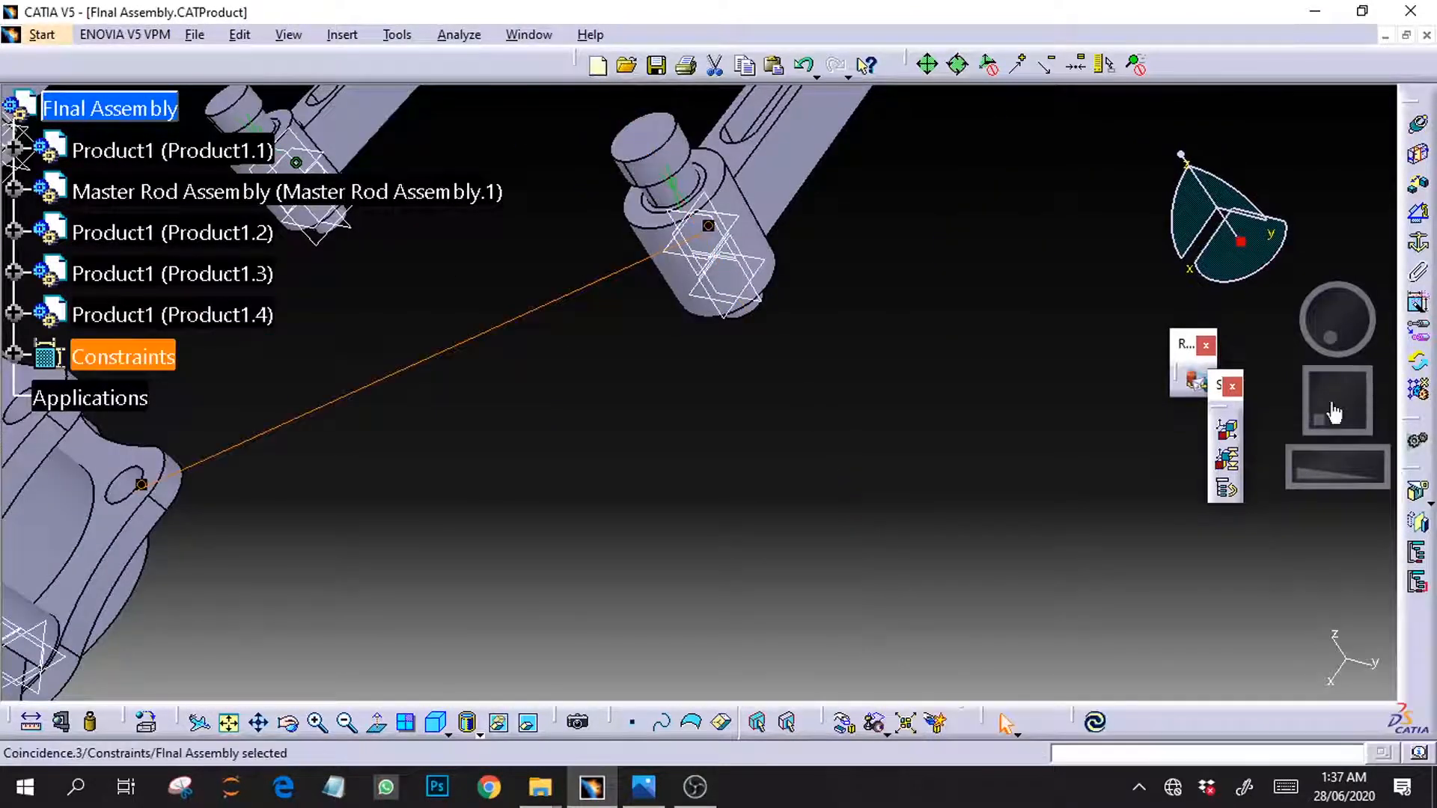
# Make the lower pin axis of Product1.3 coincident with the next open hole in the master rod flange
pyautogui.moveTo(1335, 412); pyautogui.dragTo(1384, 424)
pyautogui.click(1417, 124)
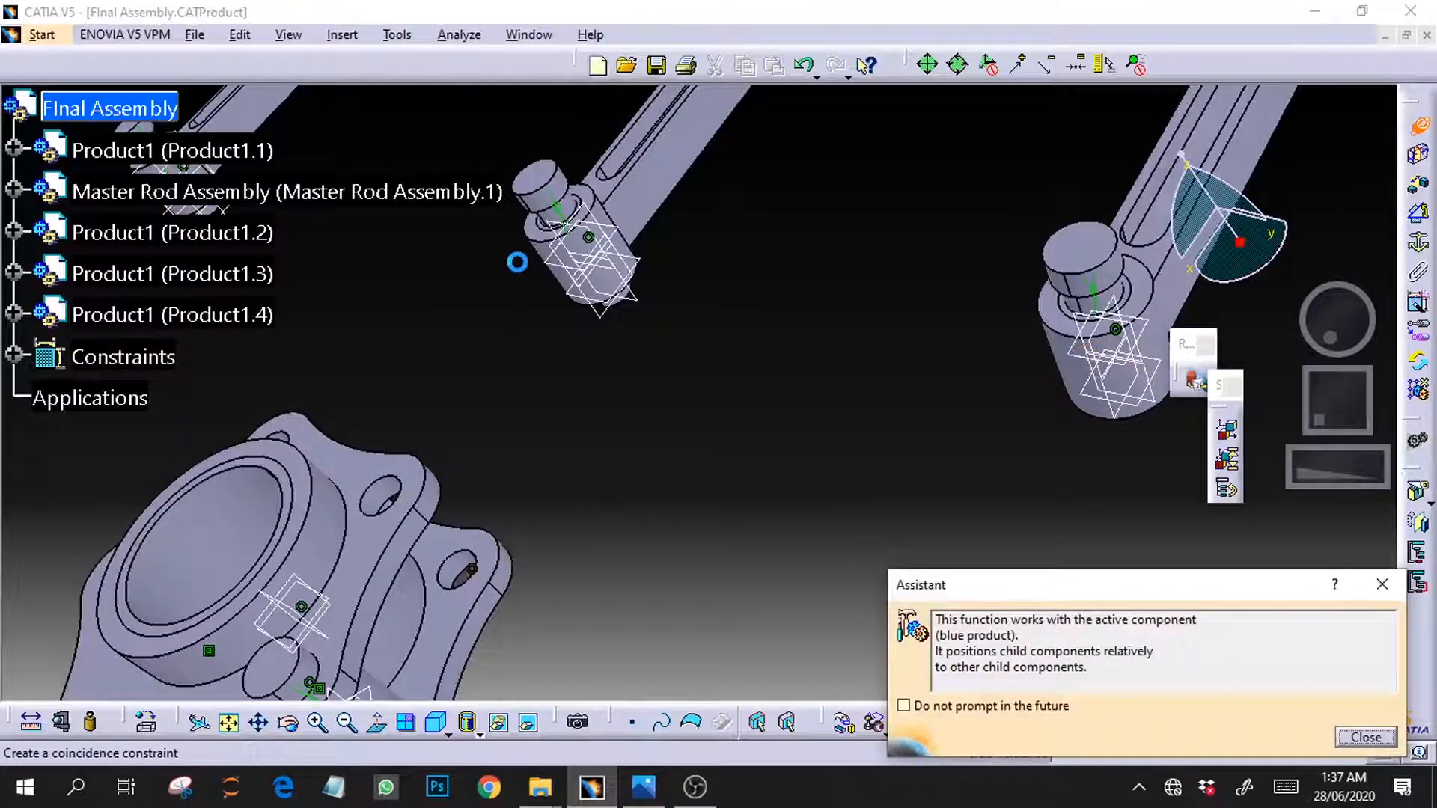
pyautogui.click(288, 449)
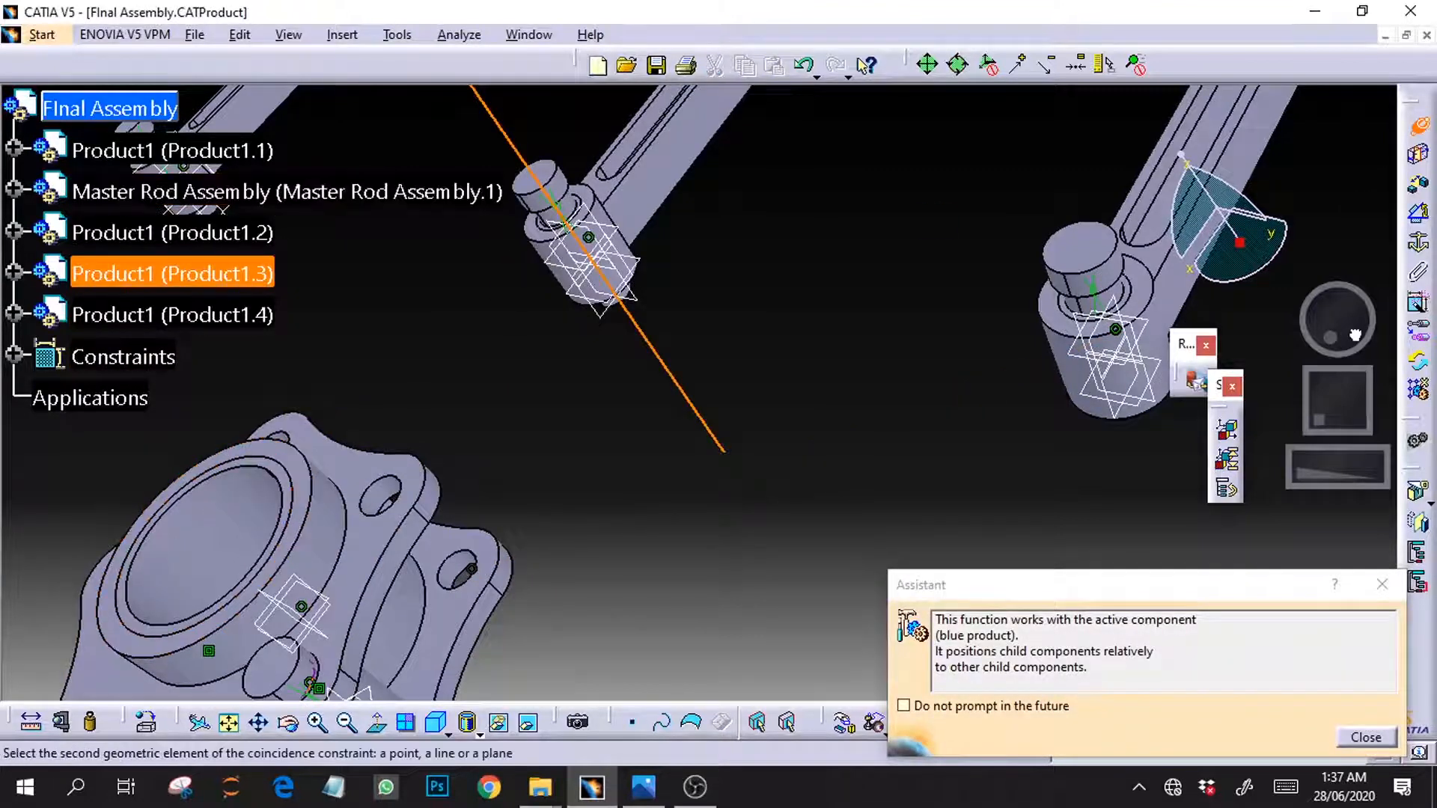
pyautogui.moveTo(1107, 448); pyautogui.dragTo(1390, 414, button='middle')
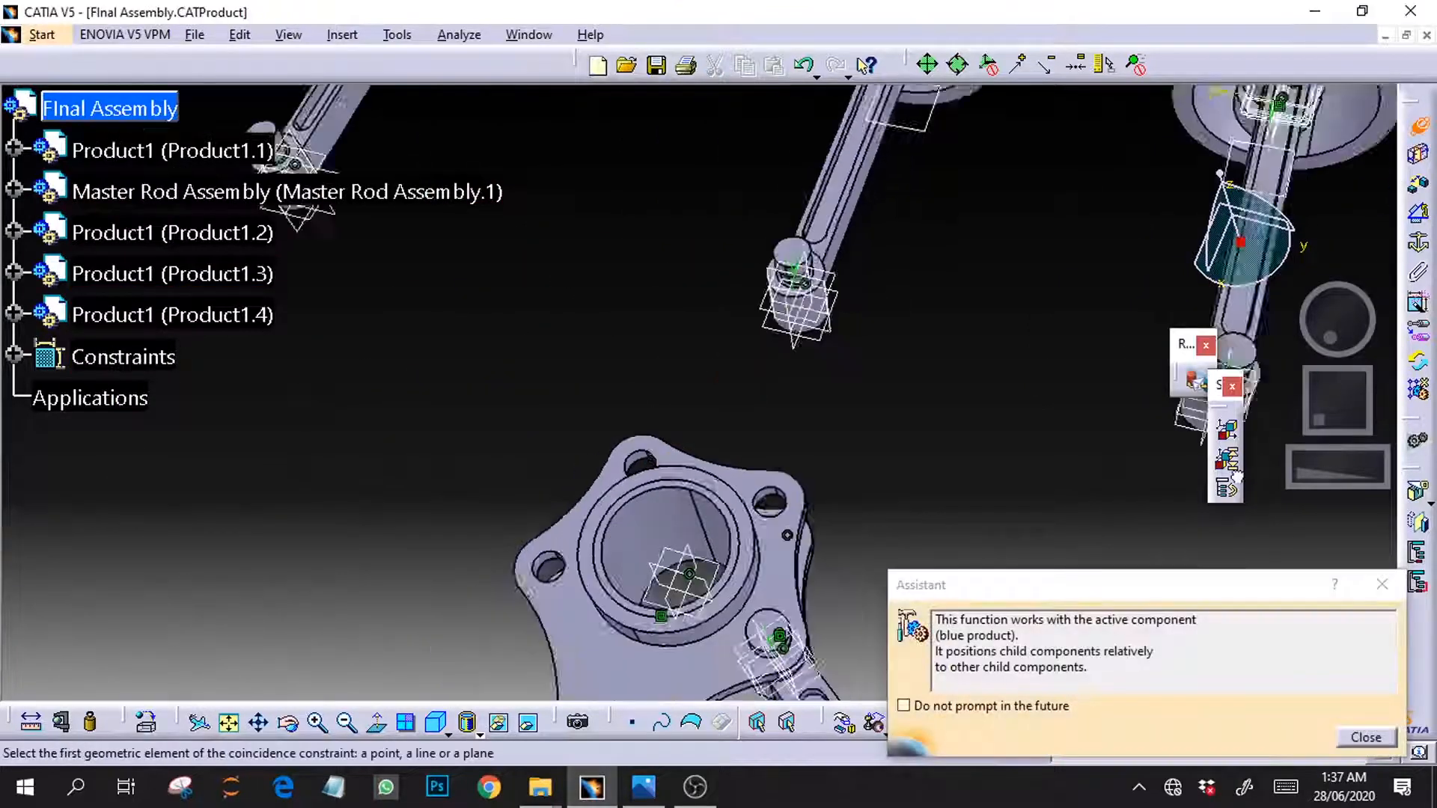
# Make the lower pin axis of Product1.2 coincident with the remaining open hole in the master rod flange
pyautogui.moveTo(1327, 472); pyautogui.dragTo(1345, 428)
pyautogui.moveTo(1324, 476); pyautogui.dragTo(1172, 439)
pyautogui.click(343, 218)
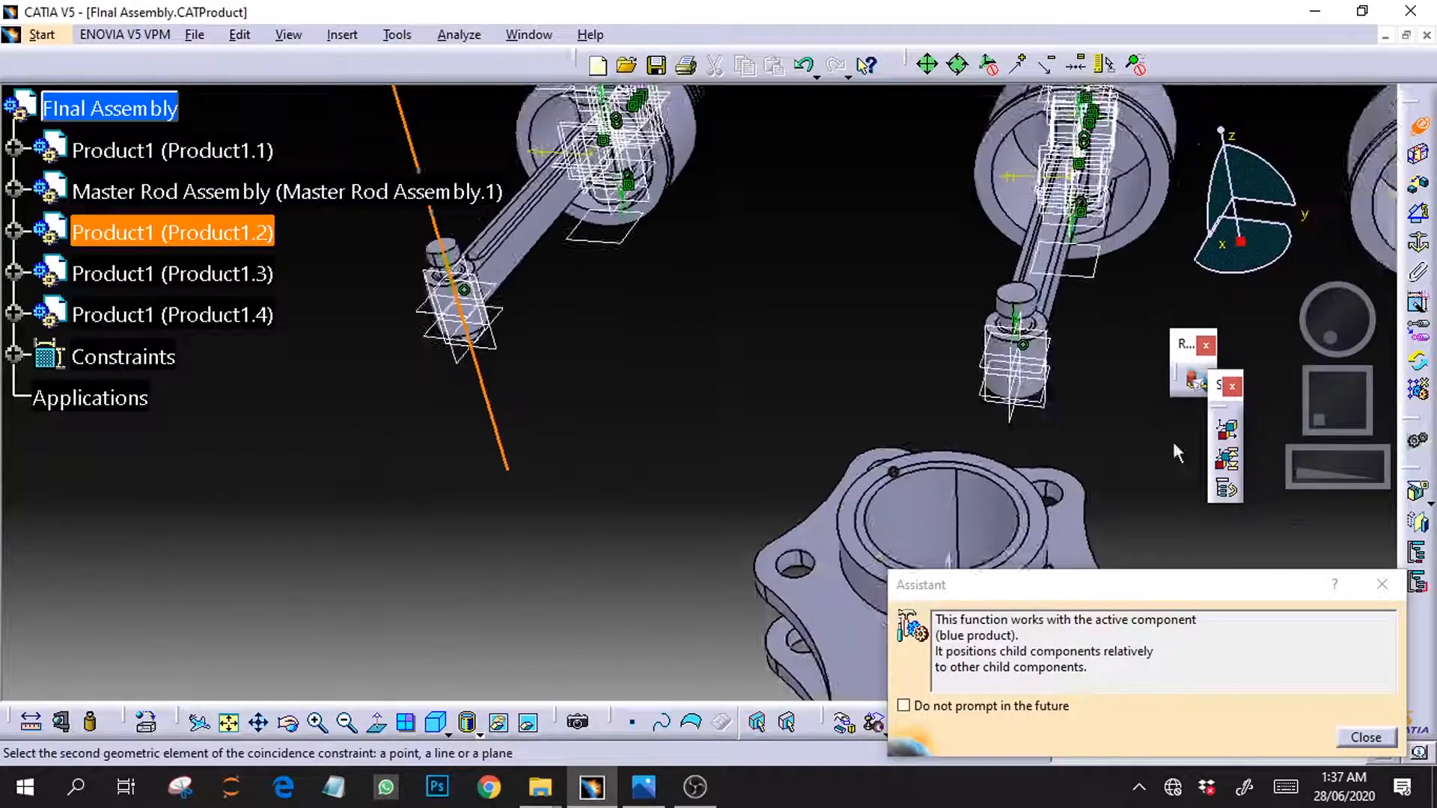
pyautogui.moveTo(1328, 410); pyautogui.dragTo(1314, 370)
pyautogui.click(761, 471)
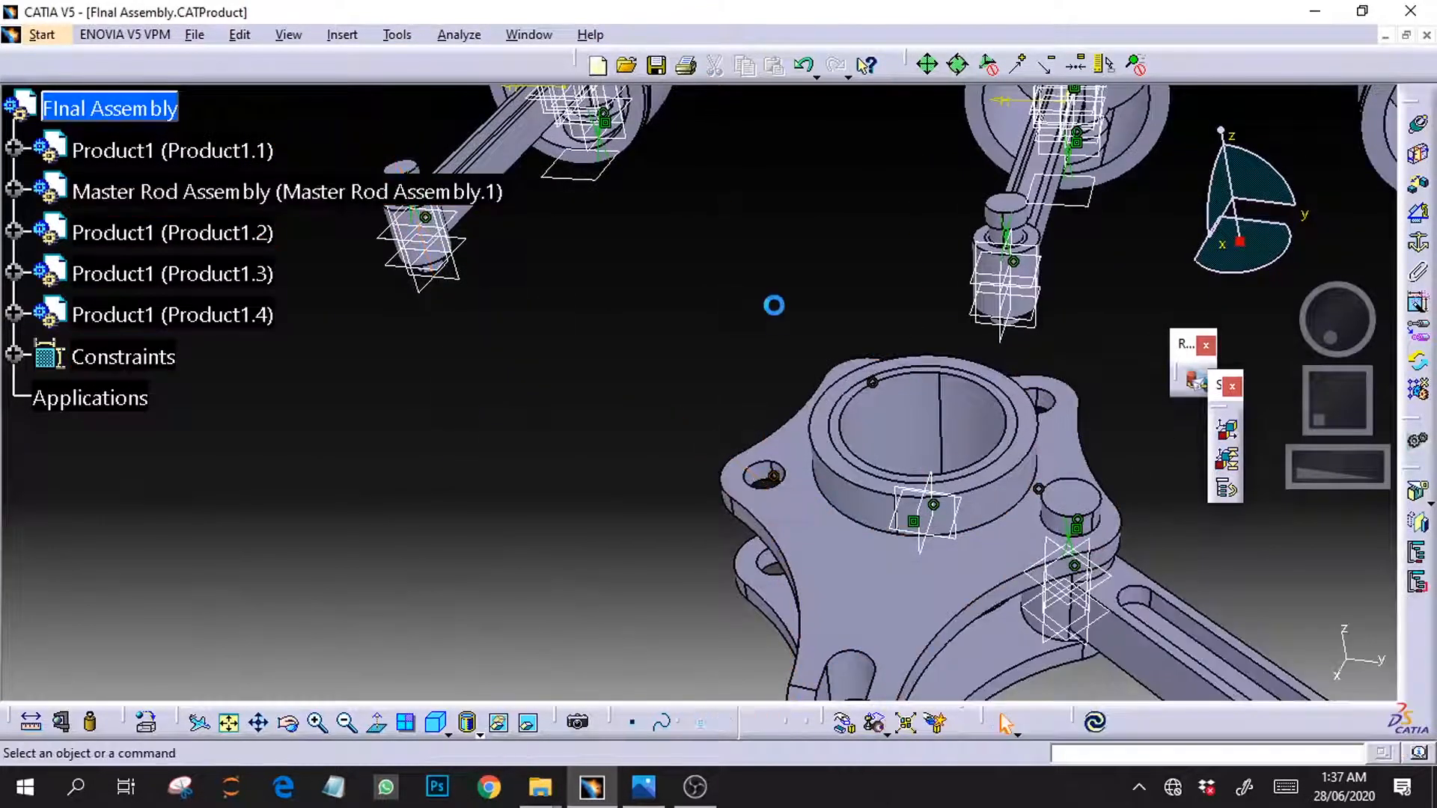
# Add a contact constraint between the lower-end face of Product1.4 and the master rod's flange face
pyautogui.moveTo(1309, 417); pyautogui.dragTo(1195, 414)
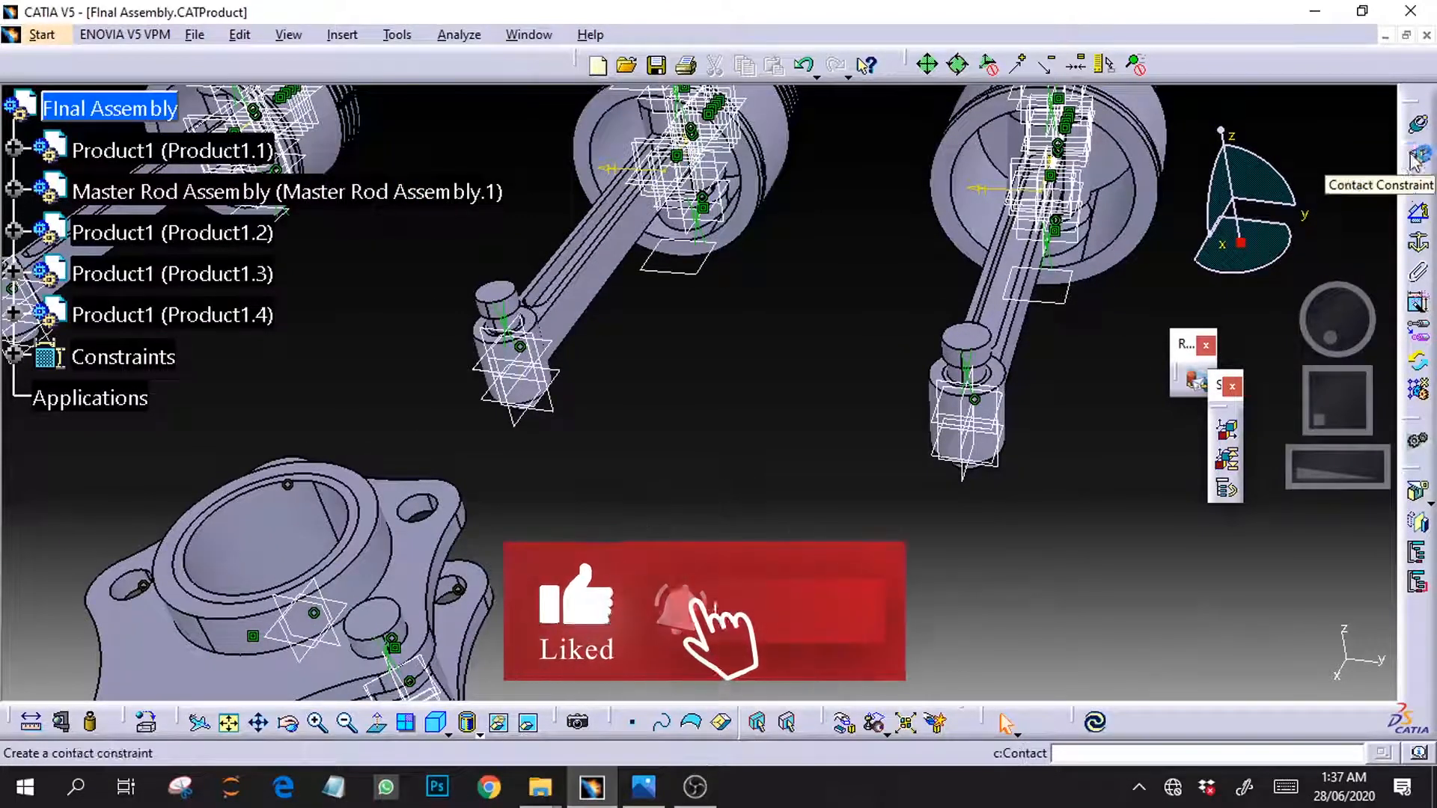
pyautogui.click(1416, 183)
pyautogui.click(1003, 380)
pyautogui.moveTo(1330, 336); pyautogui.dragTo(1235, 251)
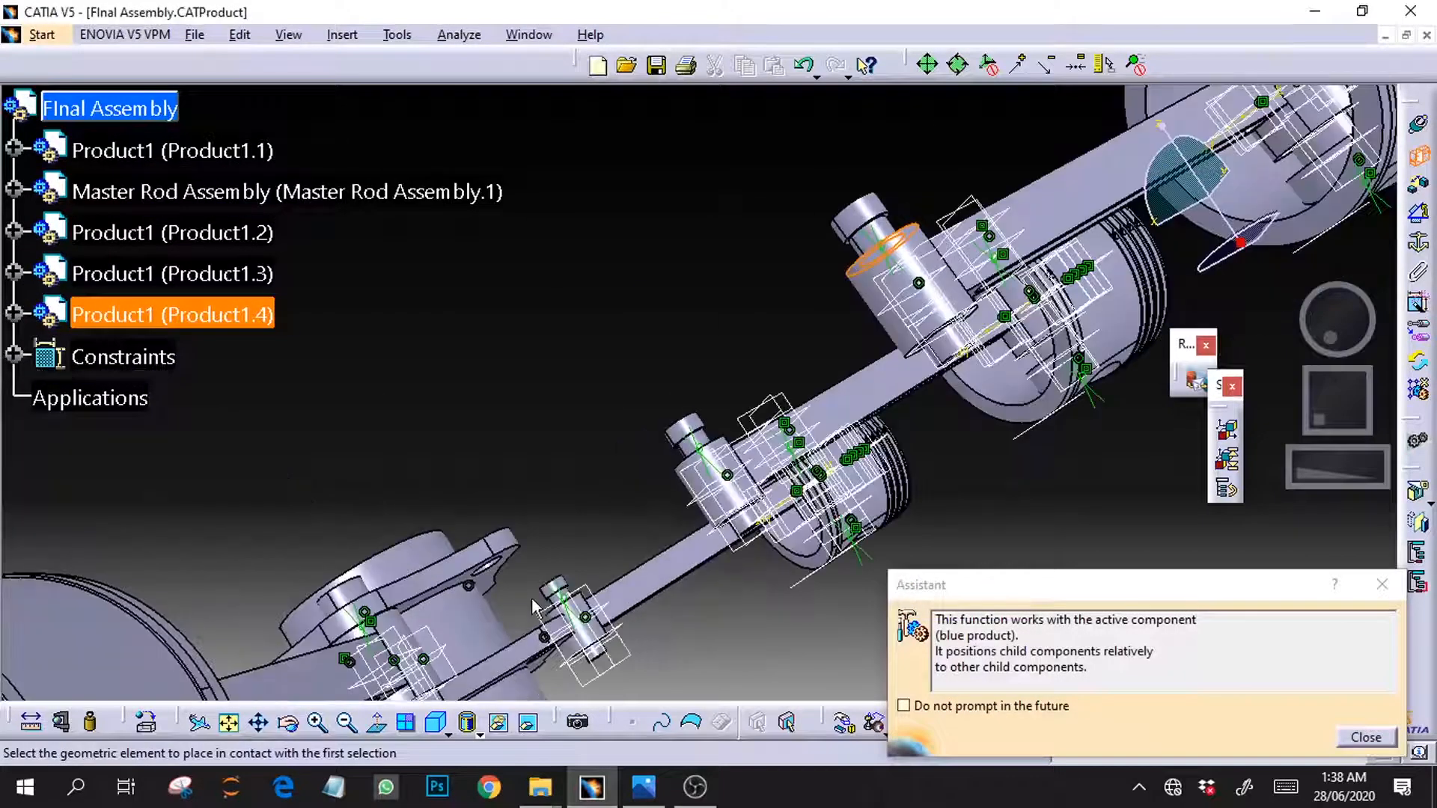
pyautogui.click(534, 607)
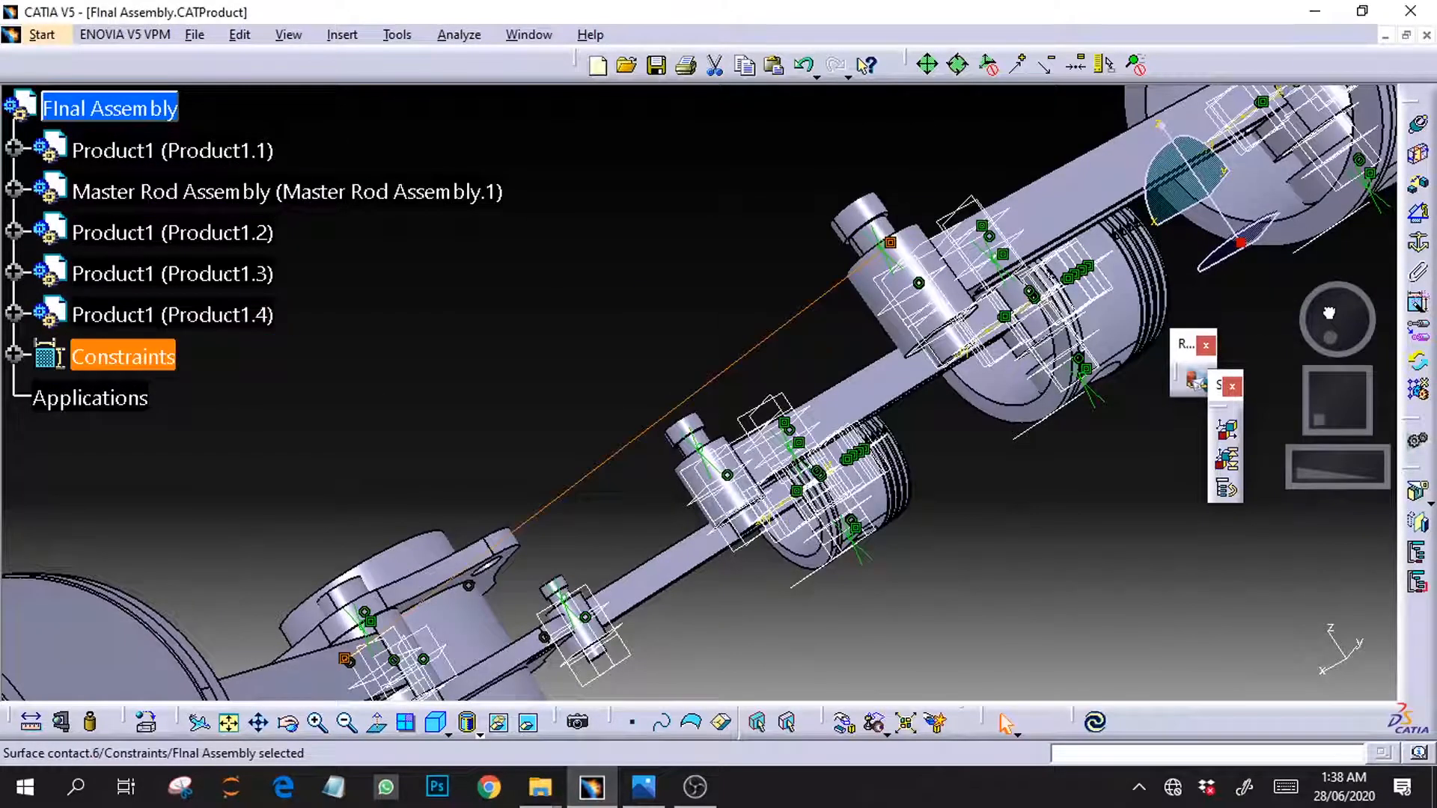
# Add a contact constraint between the lower-end face of Product1.3 and the master rod's flange face
pyautogui.moveTo(1329, 312); pyautogui.dragTo(1364, 433)
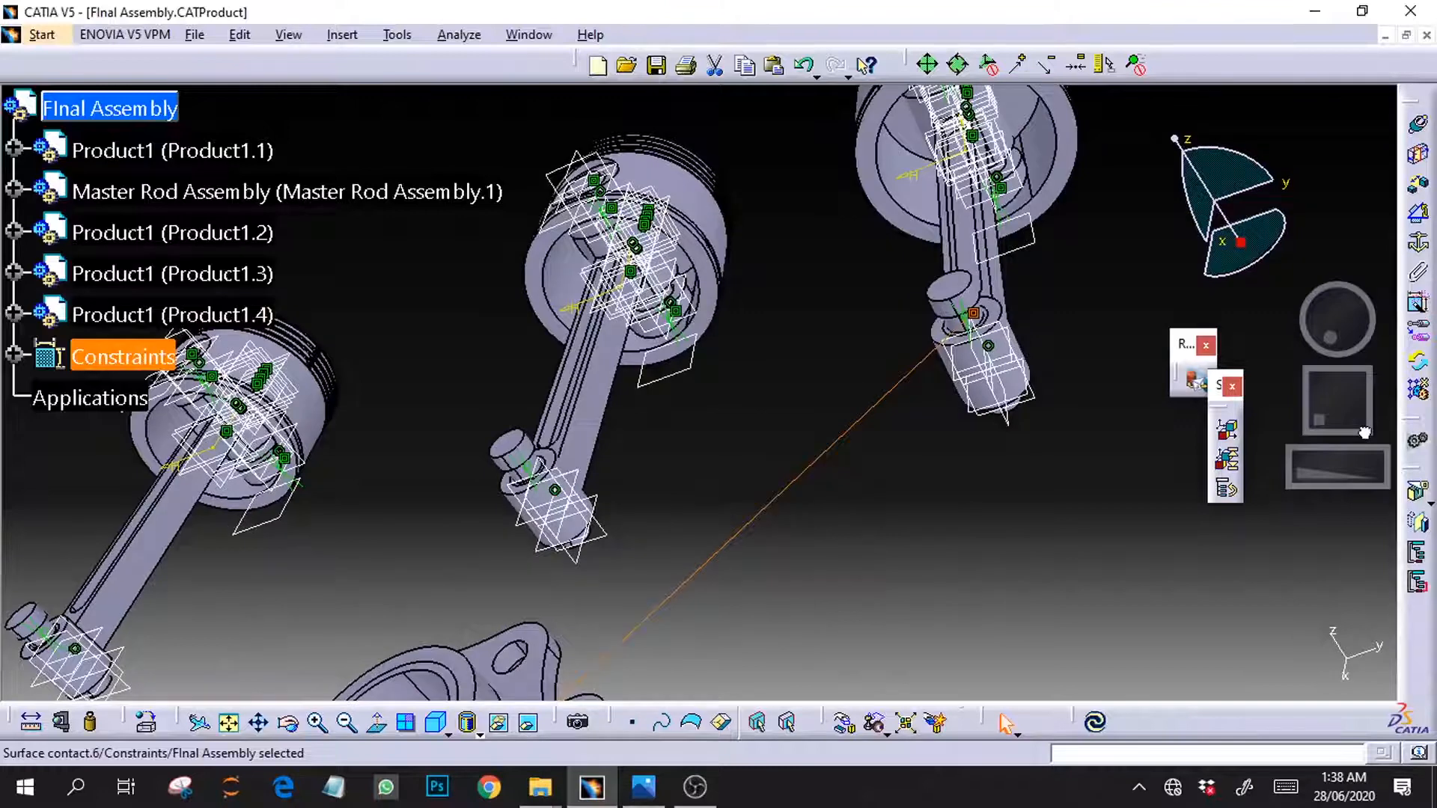
pyautogui.moveTo(1364, 432); pyautogui.dragTo(1377, 224, button='middle')
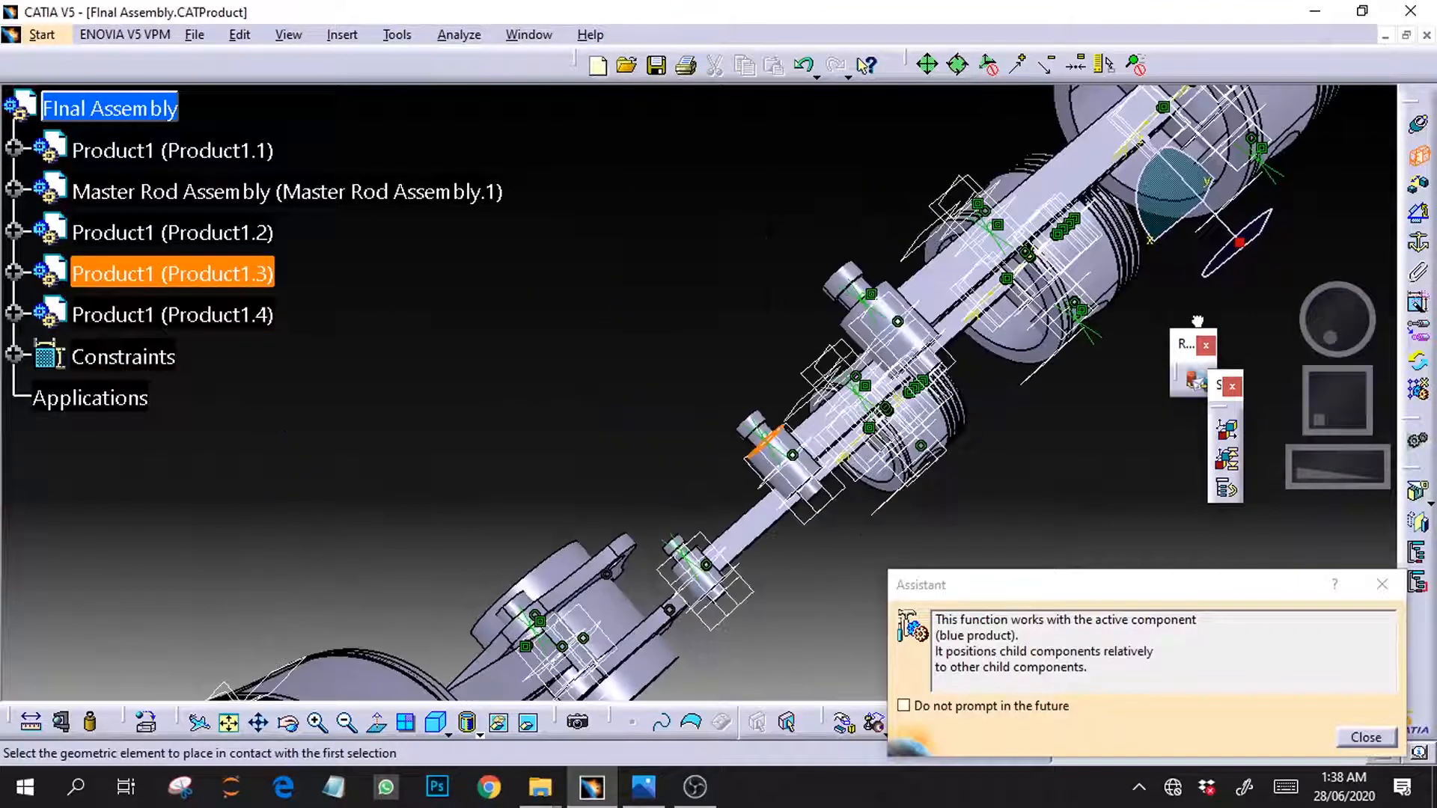
pyautogui.click(591, 627)
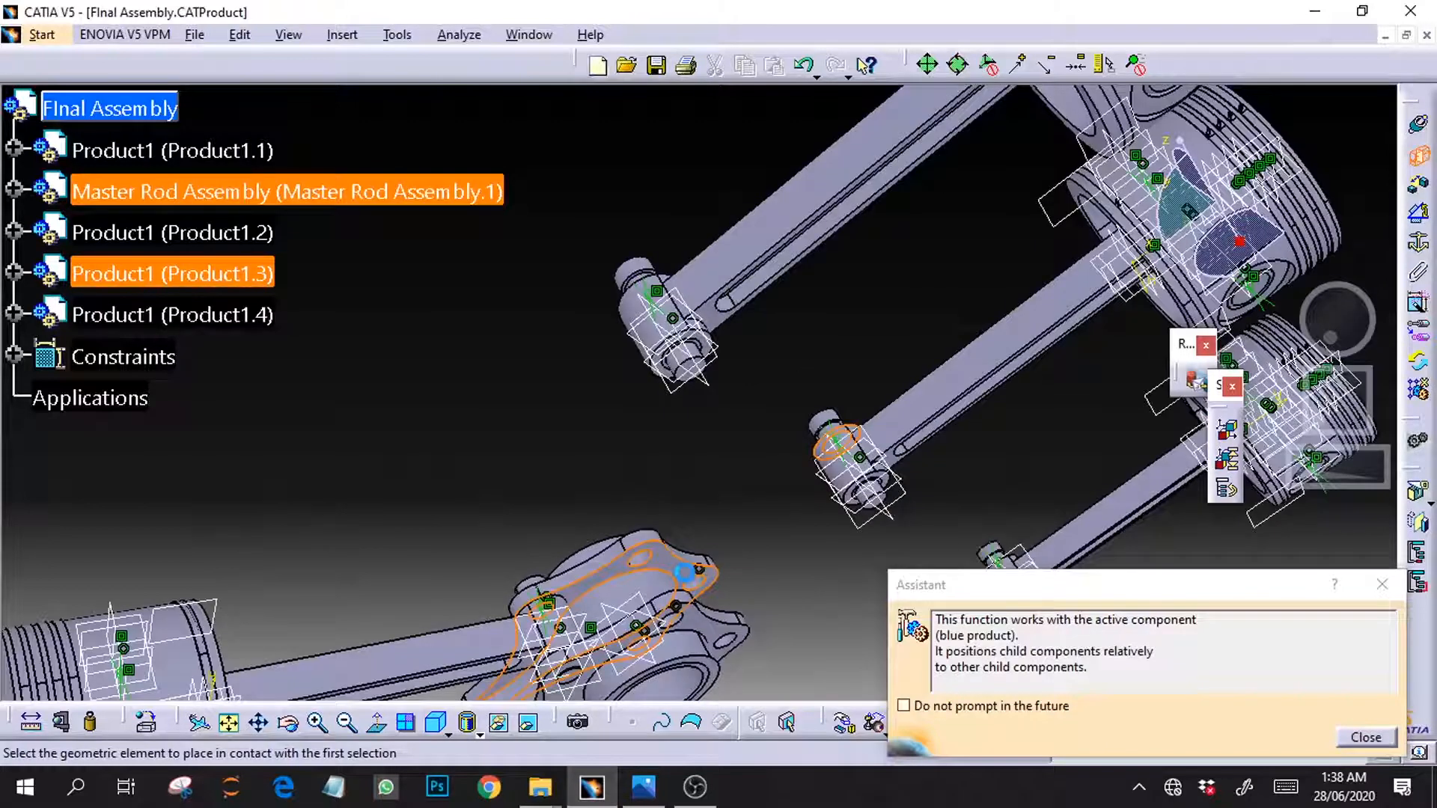
# Add a contact constraint between the lower-end face of Product1.2 and the master rod's flange face, and update the assembly
pyautogui.moveTo(1035, 442); pyautogui.dragTo(1371, 409, button='middle')
pyautogui.click(1416, 155)
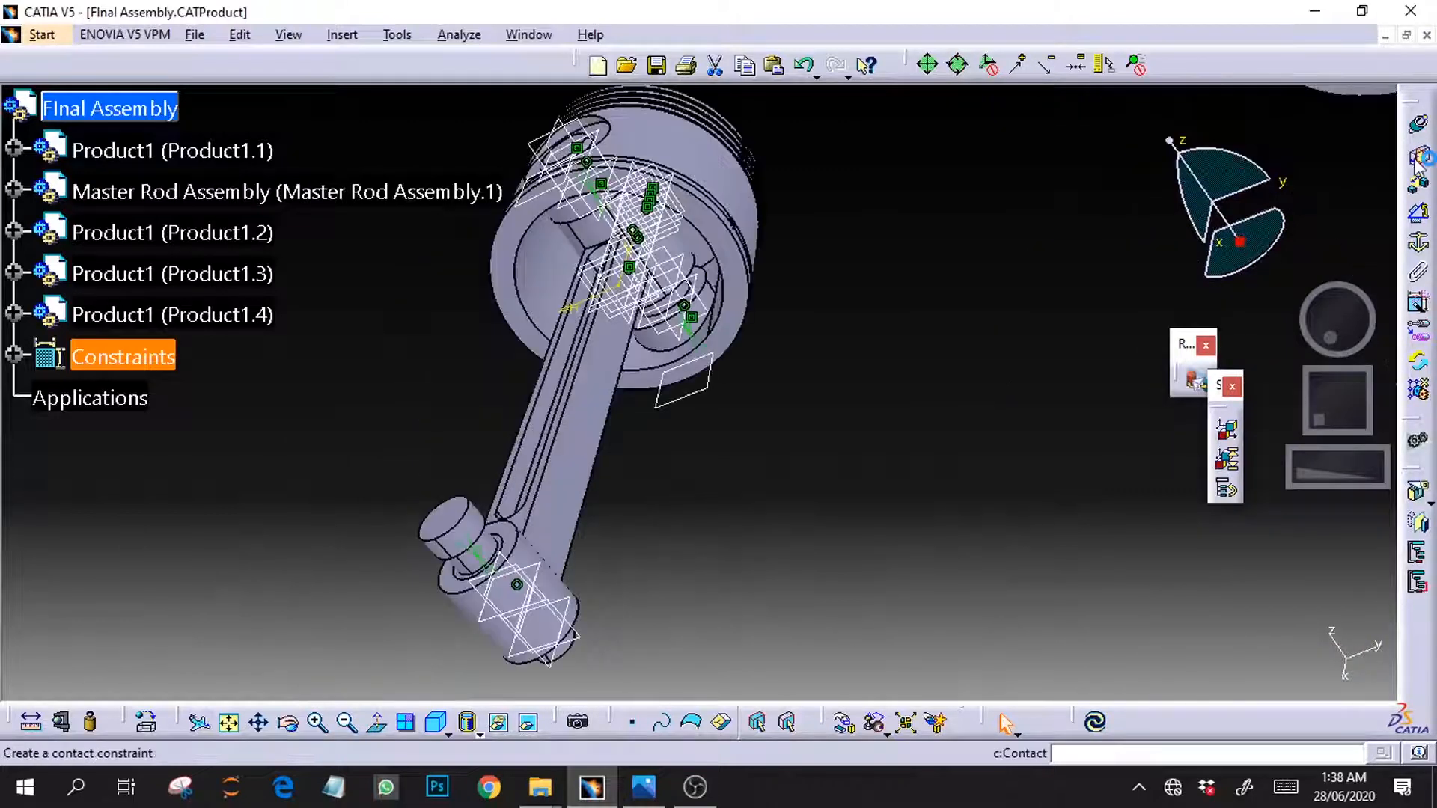
pyautogui.click(521, 532)
pyautogui.moveTo(1338, 465); pyautogui.dragTo(1310, 465)
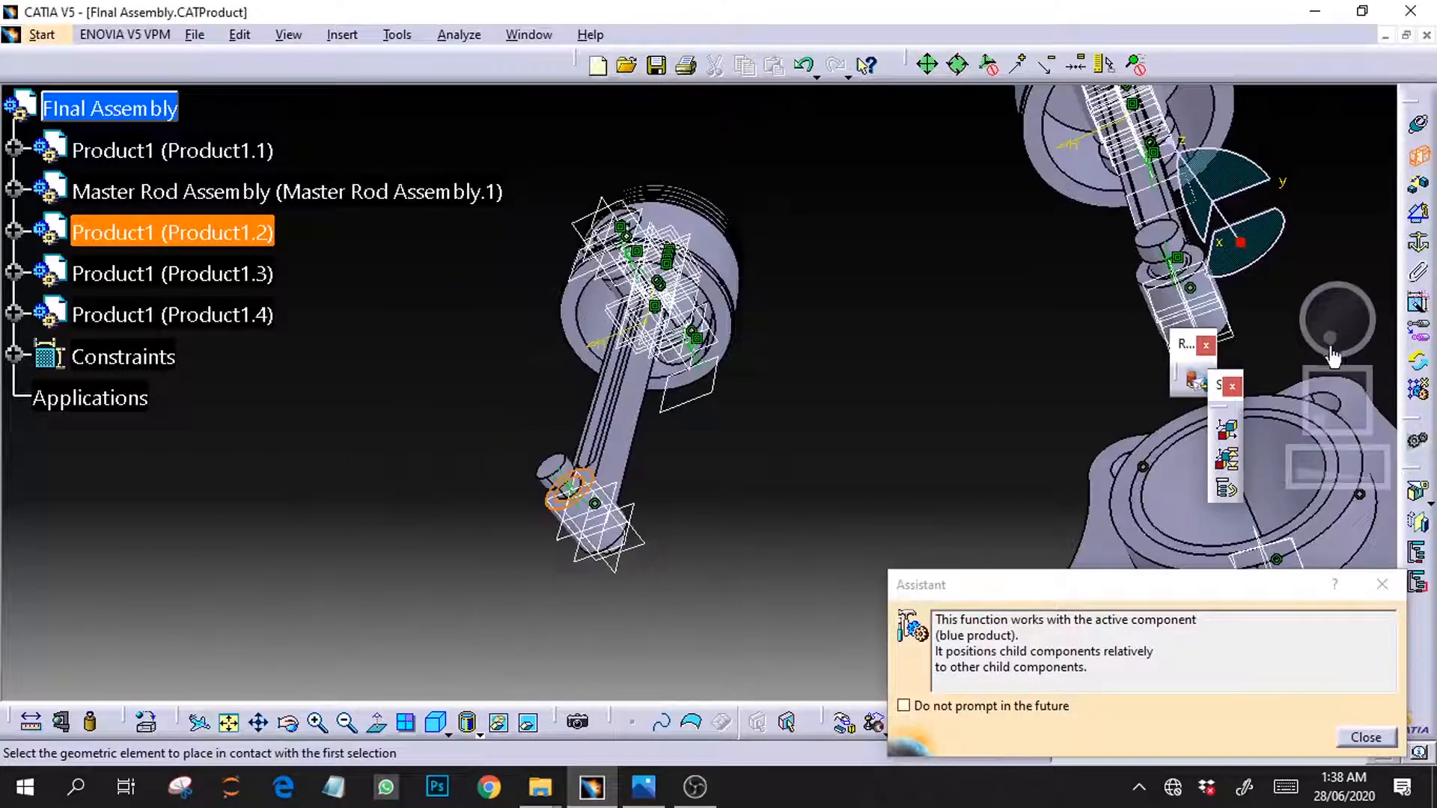
pyautogui.moveTo(1334, 356); pyautogui.dragTo(1347, 307)
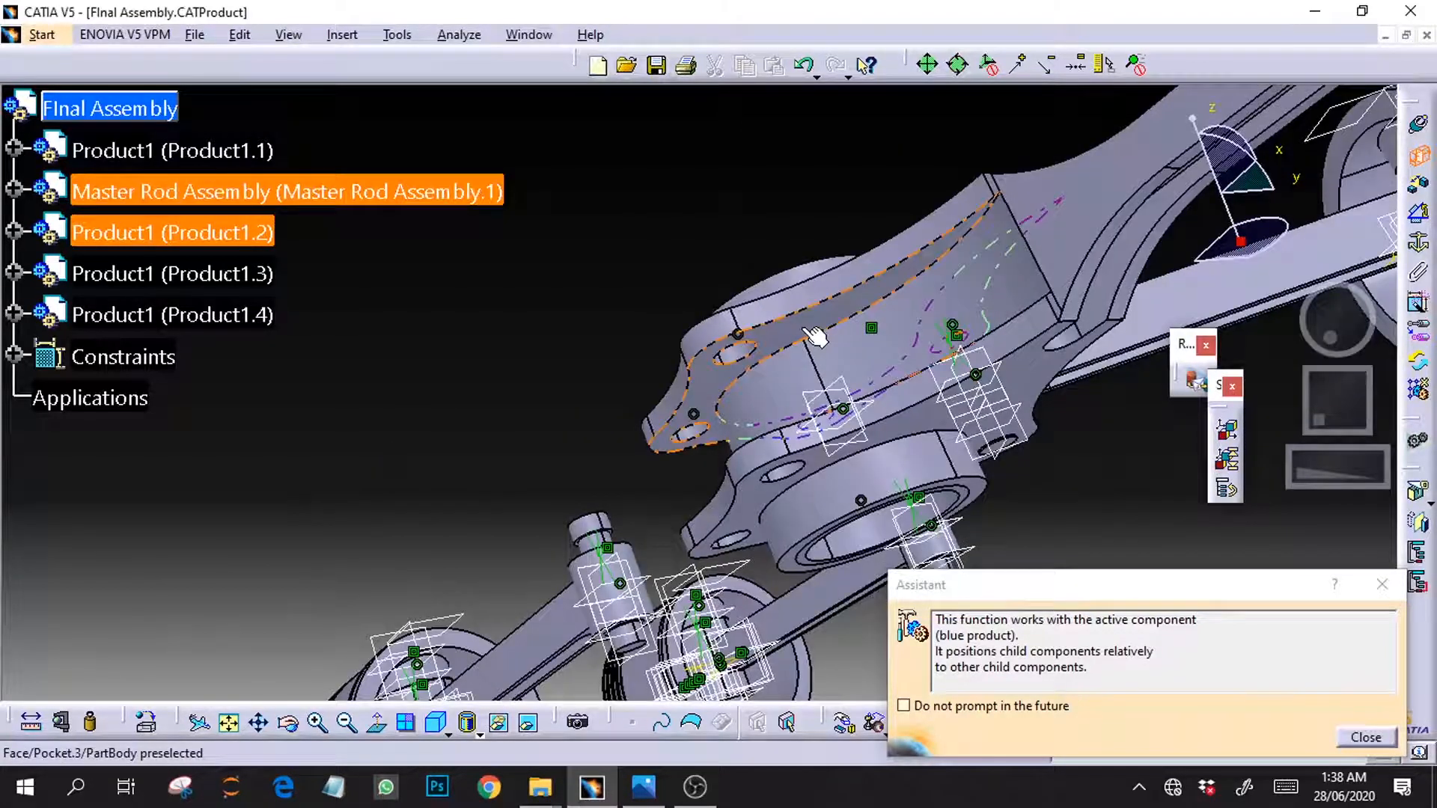
pyautogui.click(805, 330)
pyautogui.hotkey('ctrl', 'u')
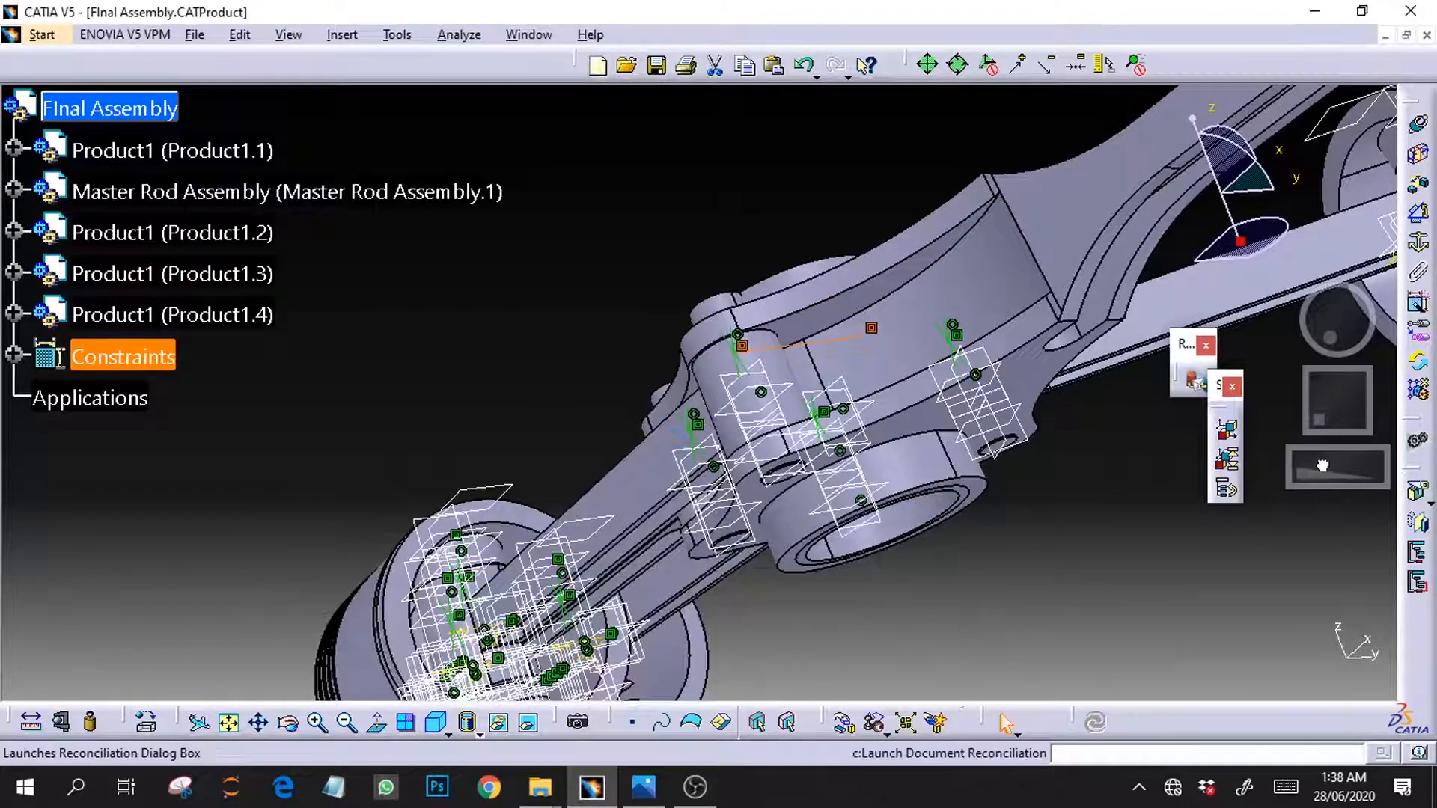
# Rotate Product1.2 freely about its lower pin axis to swing its rod and piston away from the neighbouring cylinders
pyautogui.moveTo(1324, 465); pyautogui.dragTo(1289, 465)
pyautogui.moveTo(1330, 337); pyautogui.dragTo(1318, 382)
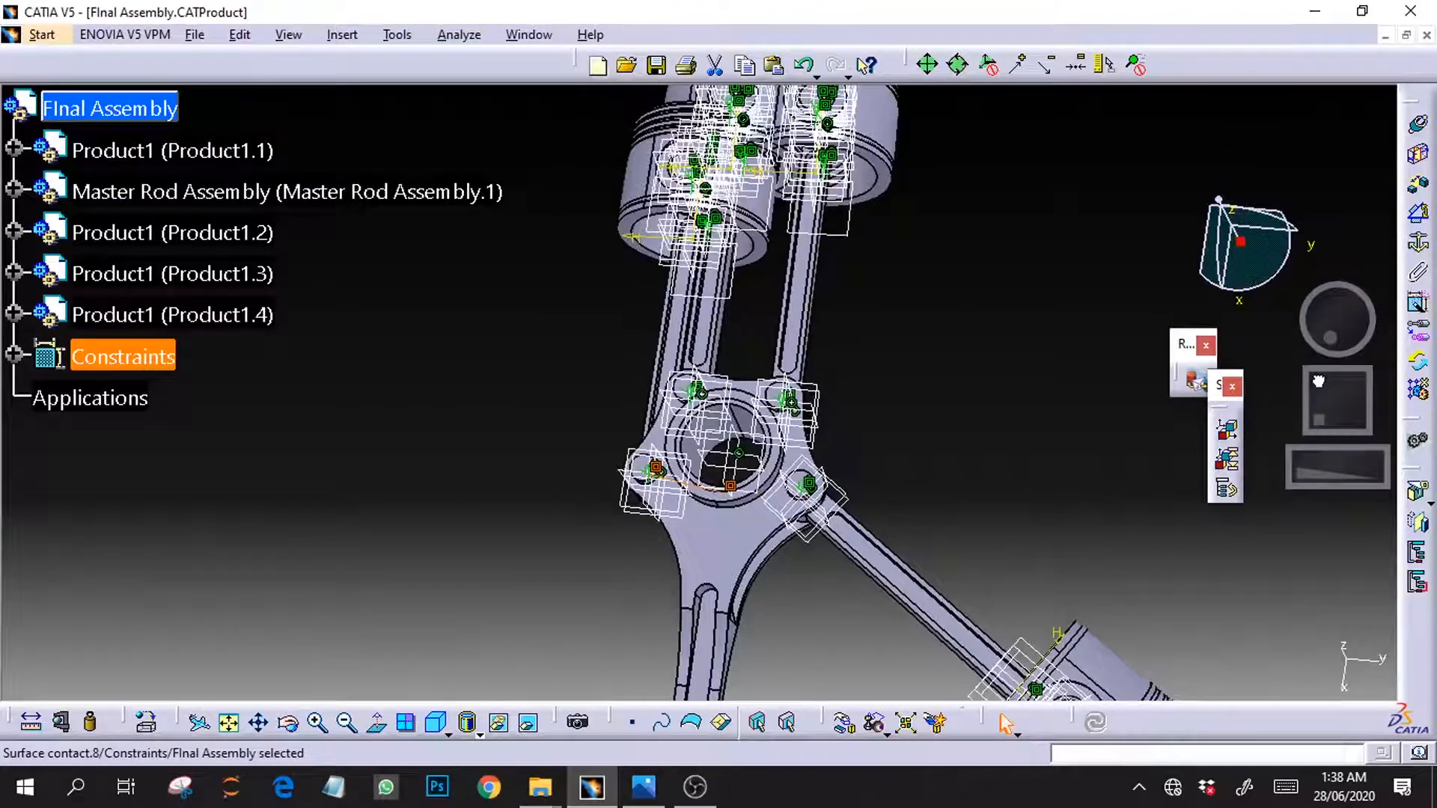
pyautogui.click(845, 723)
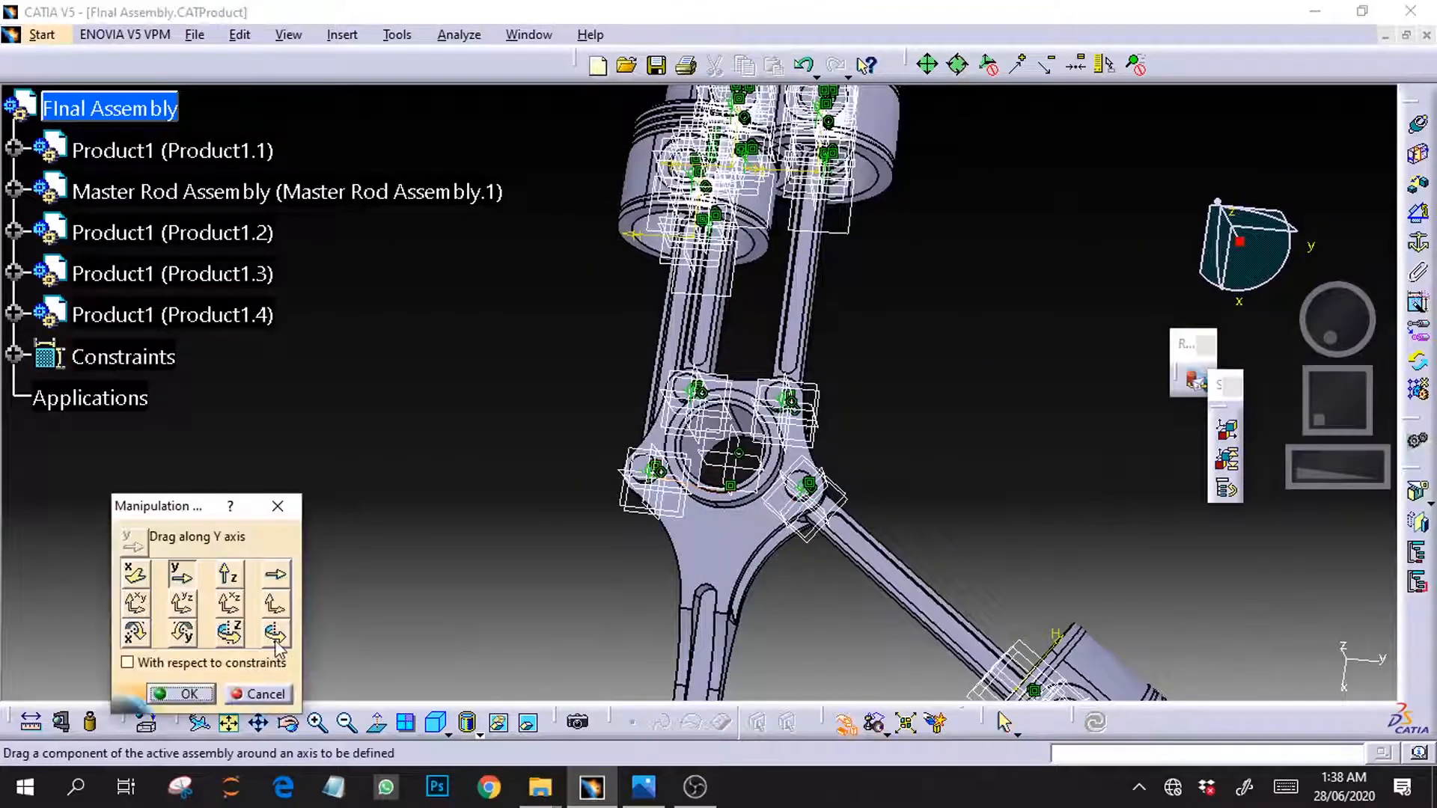
pyautogui.moveTo(1347, 346); pyautogui.dragTo(1273, 419)
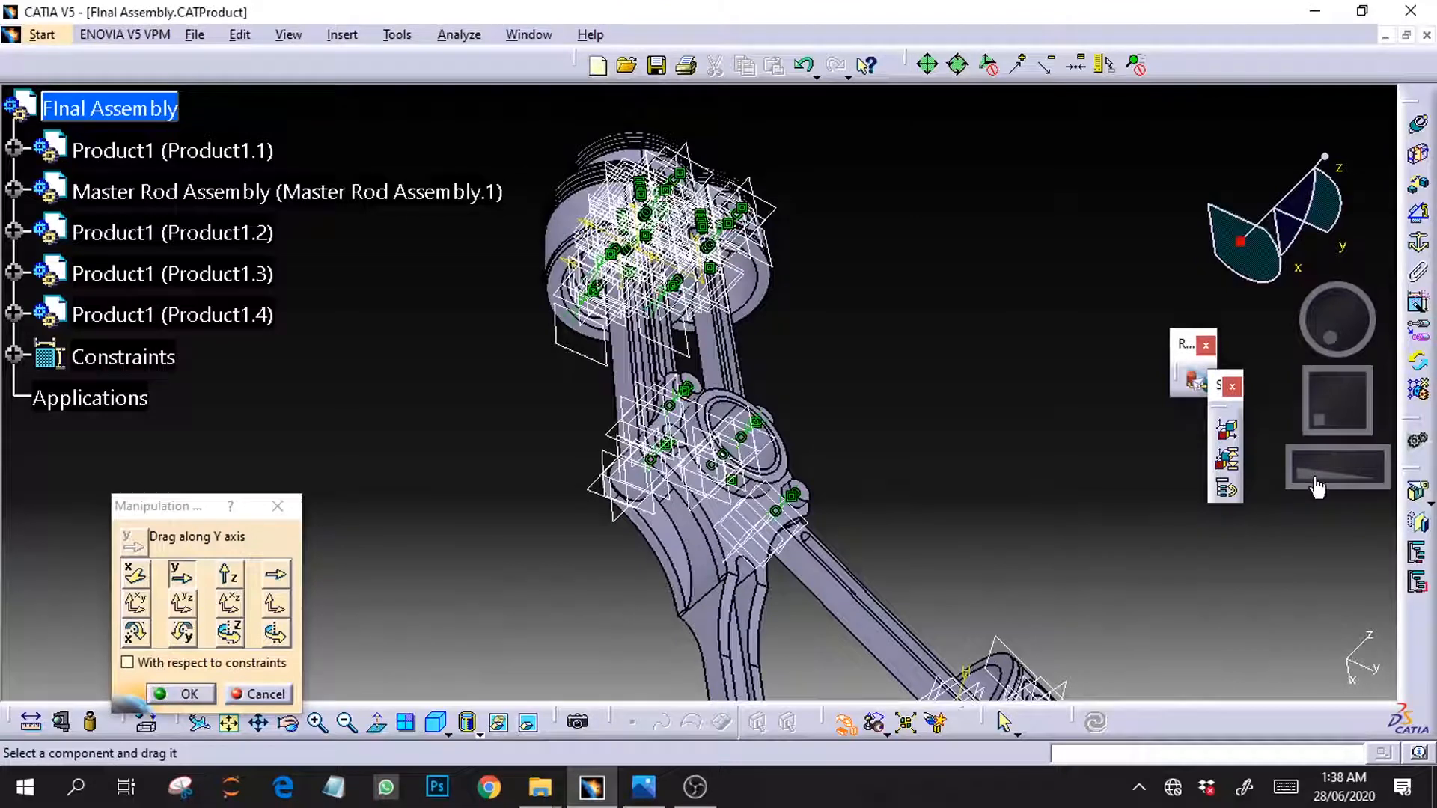
pyautogui.moveTo(1315, 479); pyautogui.dragTo(1346, 459)
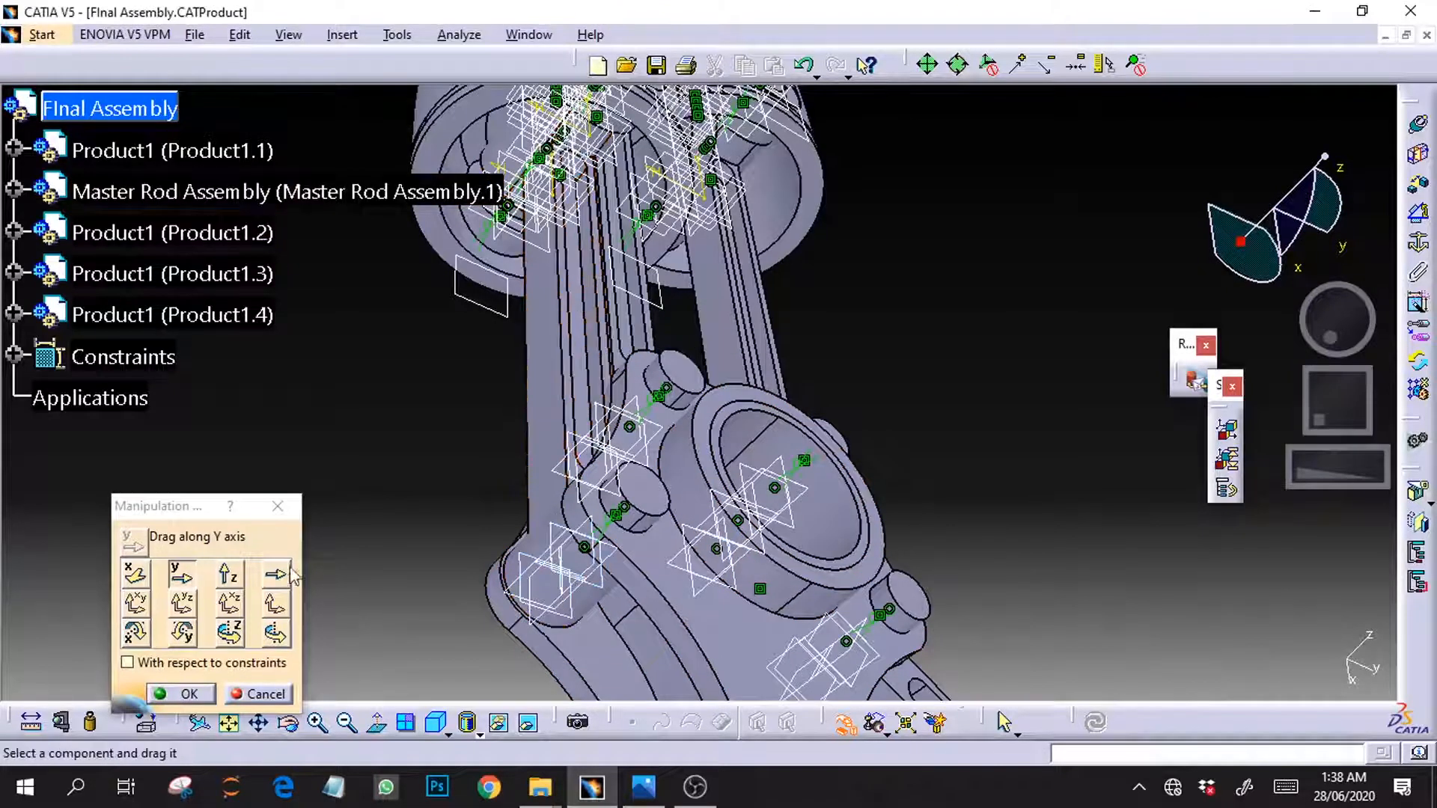
pyautogui.click(274, 634)
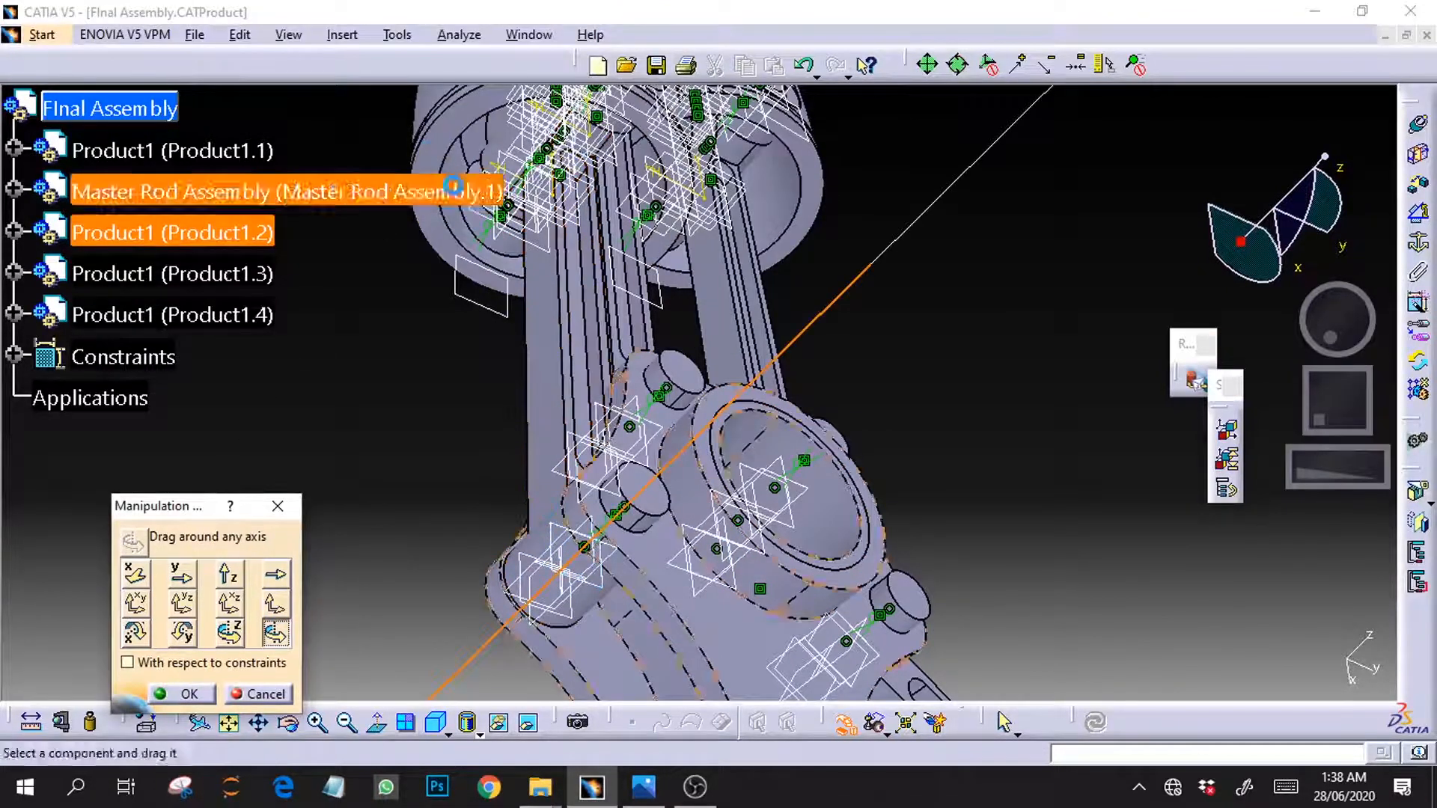
pyautogui.moveTo(479, 217); pyautogui.dragTo(154, 408)
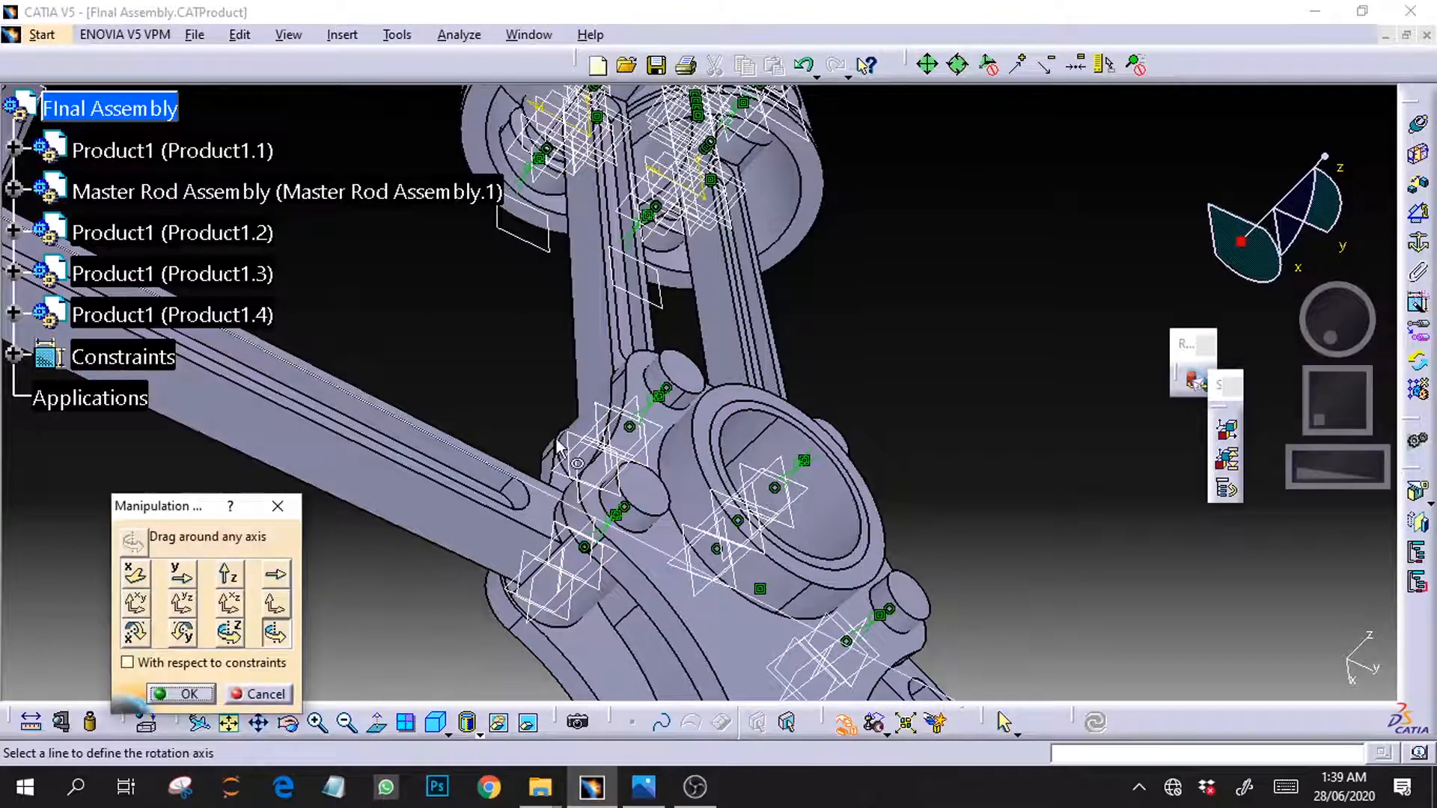
# Rotate Product1.3 freely about its lower pin axis to spread the pistons around the master rod, and finish the manipulation
pyautogui.moveTo(1357, 321); pyautogui.dragTo(1374, 329)
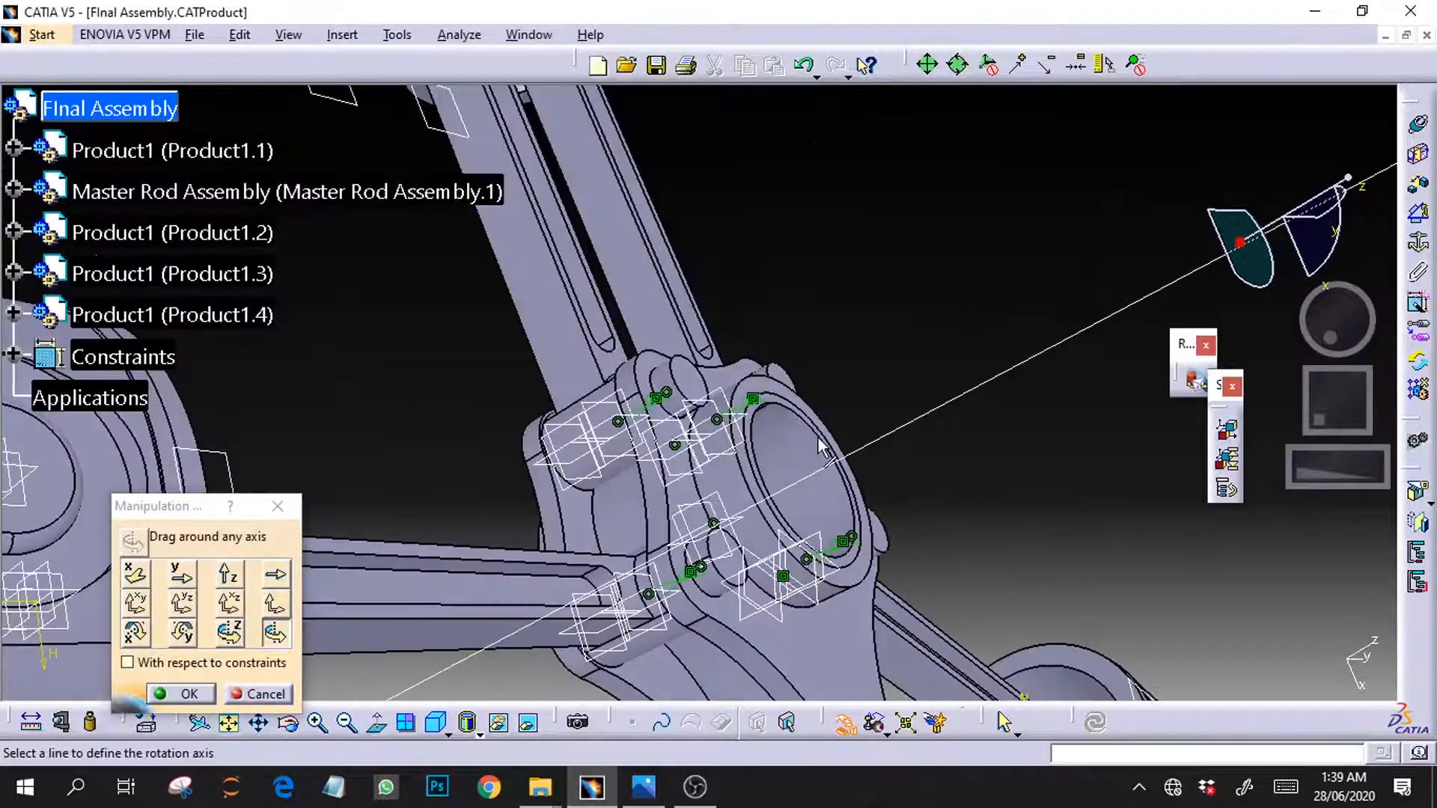
pyautogui.moveTo(1288, 474); pyautogui.dragTo(1364, 459)
pyautogui.click(524, 421)
pyautogui.moveTo(539, 426); pyautogui.dragTo(326, 378)
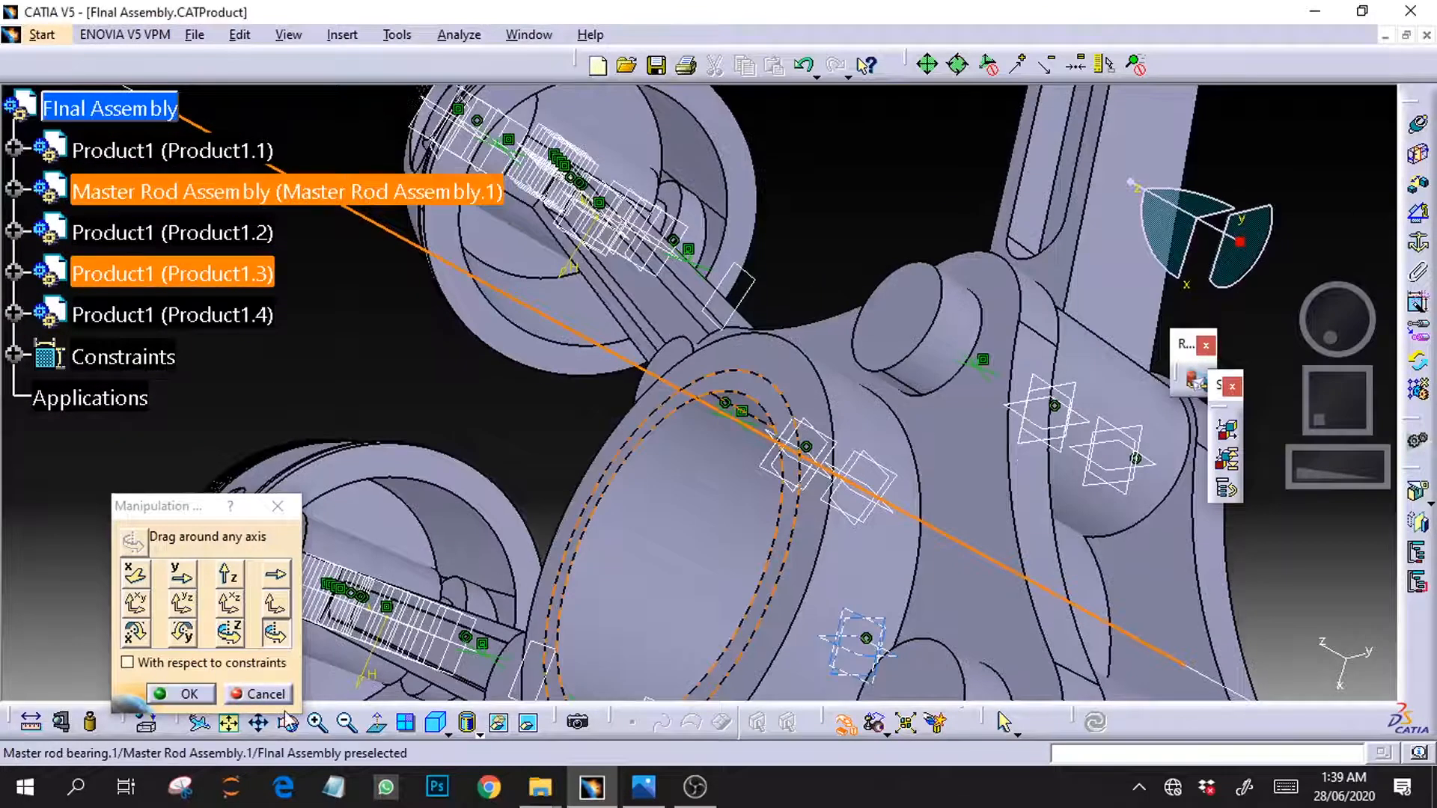
pyautogui.click(189, 694)
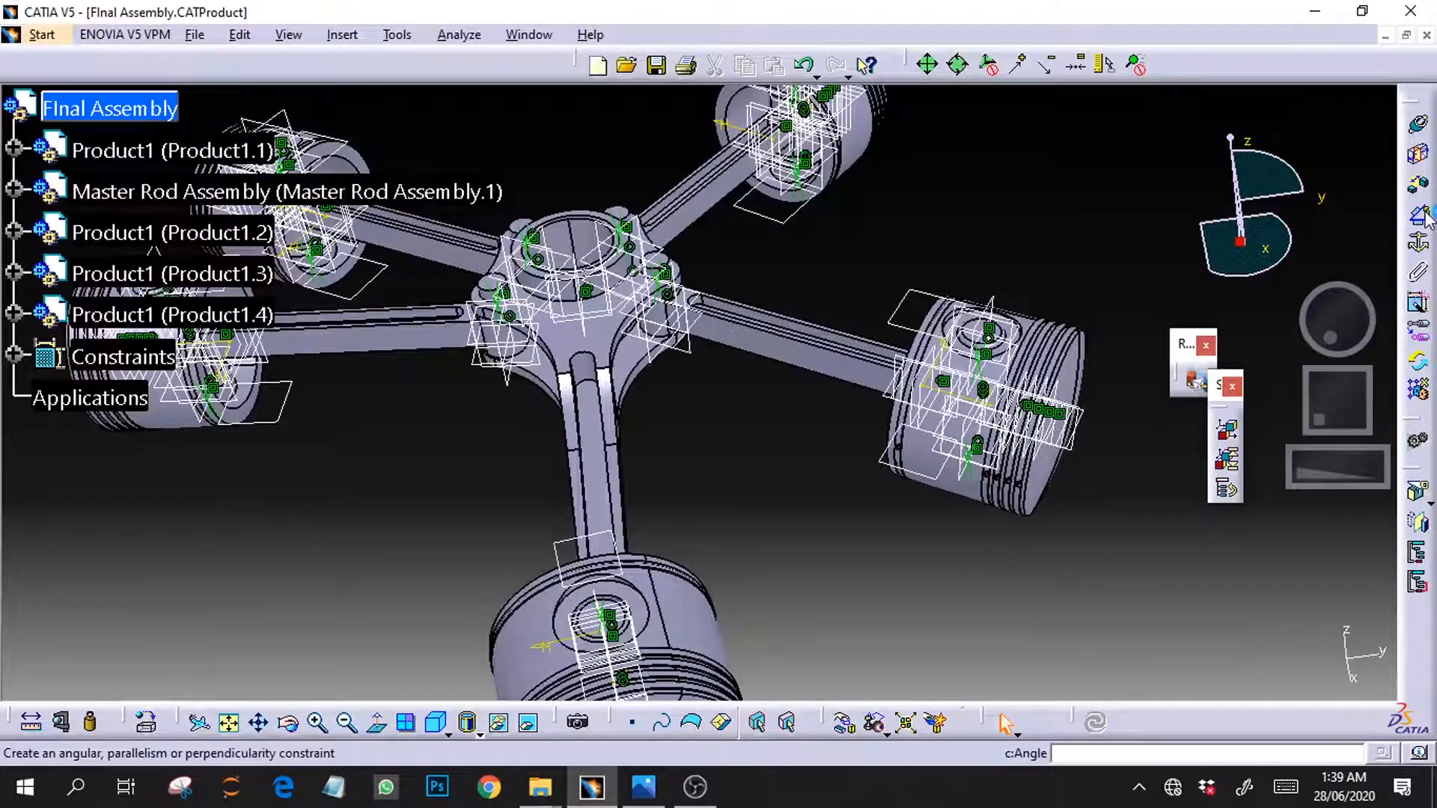
# Add a 105-degree angle constraint between the rod edge of Product1.1 and the master rod's shank edge, and update the assembly
pyautogui.click(1426, 217)
pyautogui.click(899, 369)
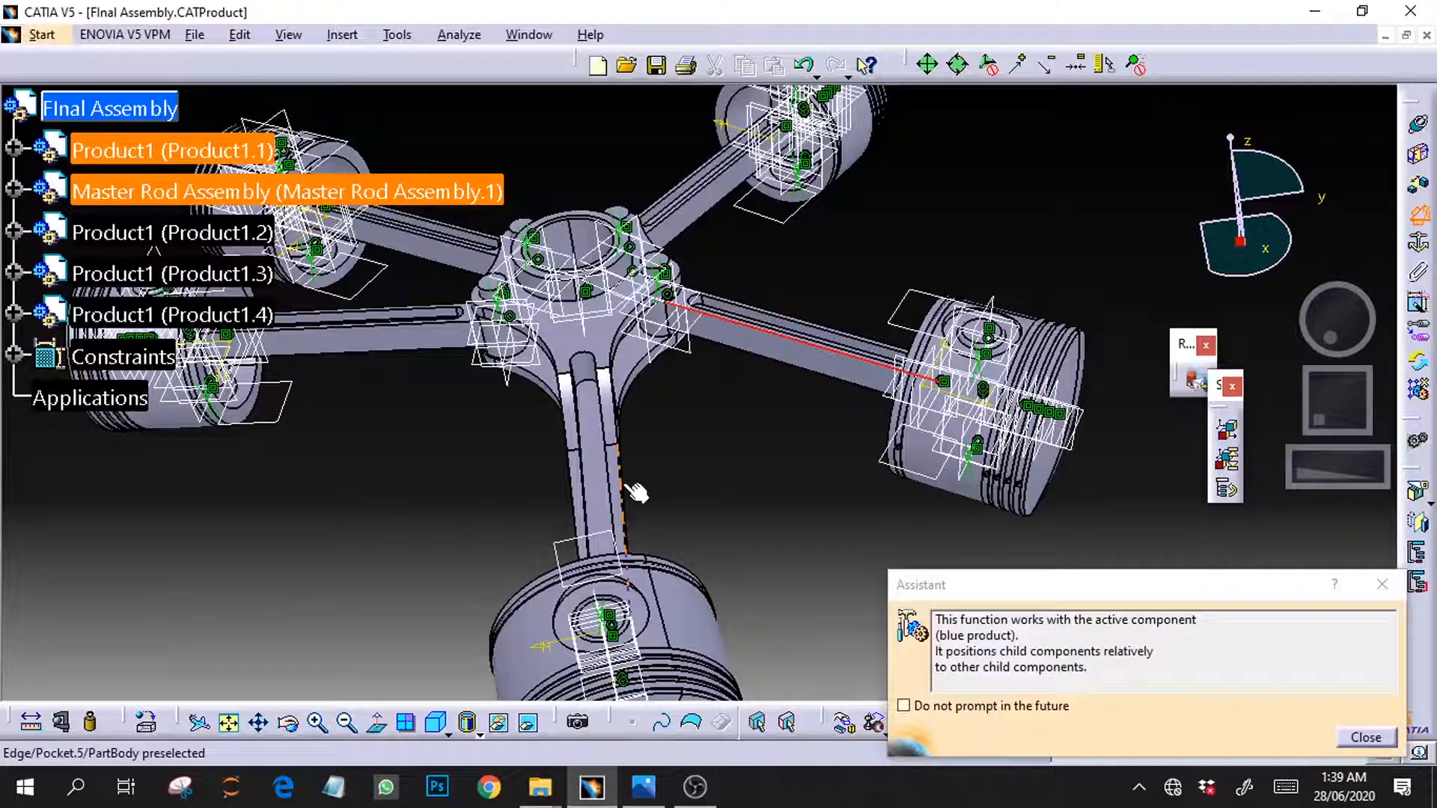
pyautogui.click(637, 492)
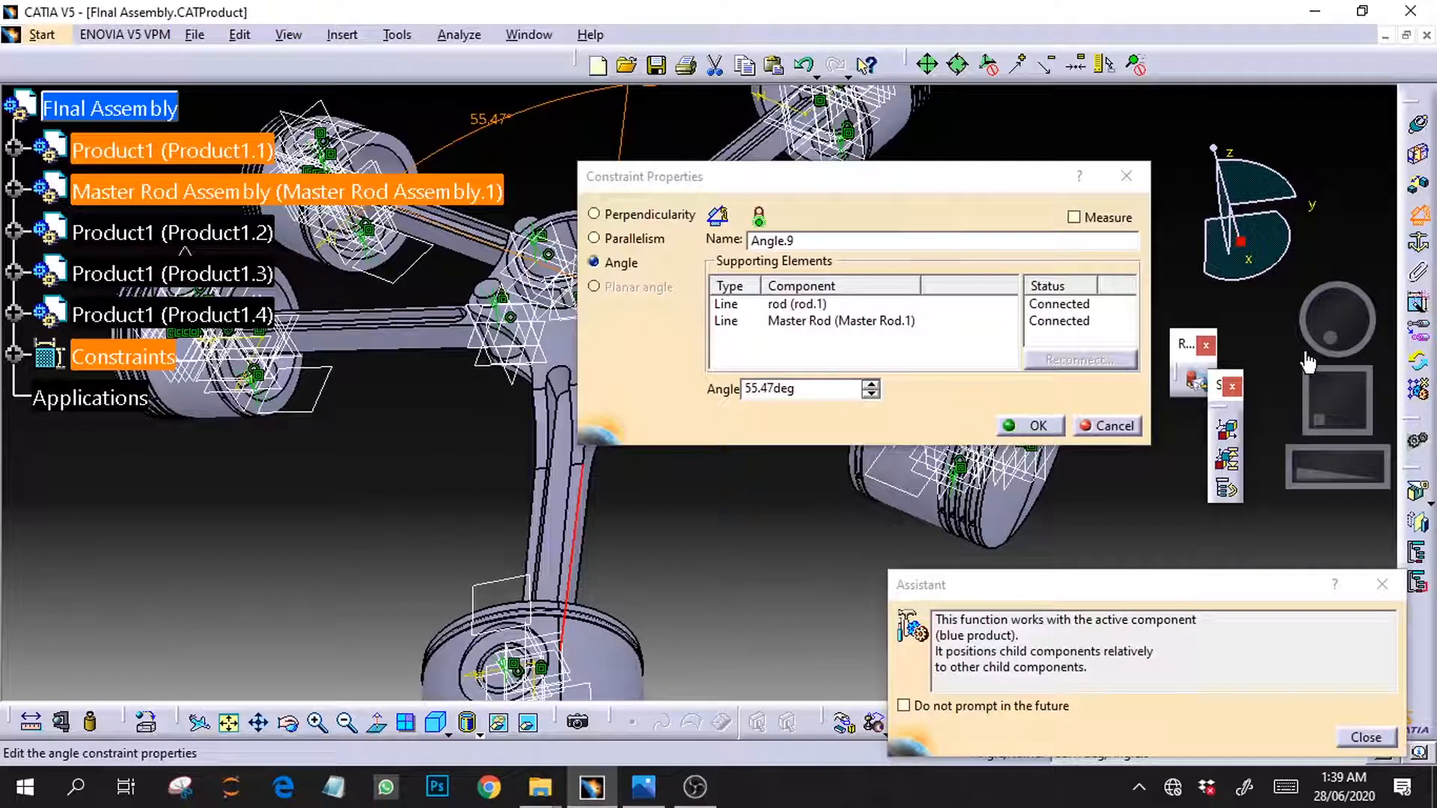
pyautogui.moveTo(859, 189); pyautogui.dragTo(1009, 214)
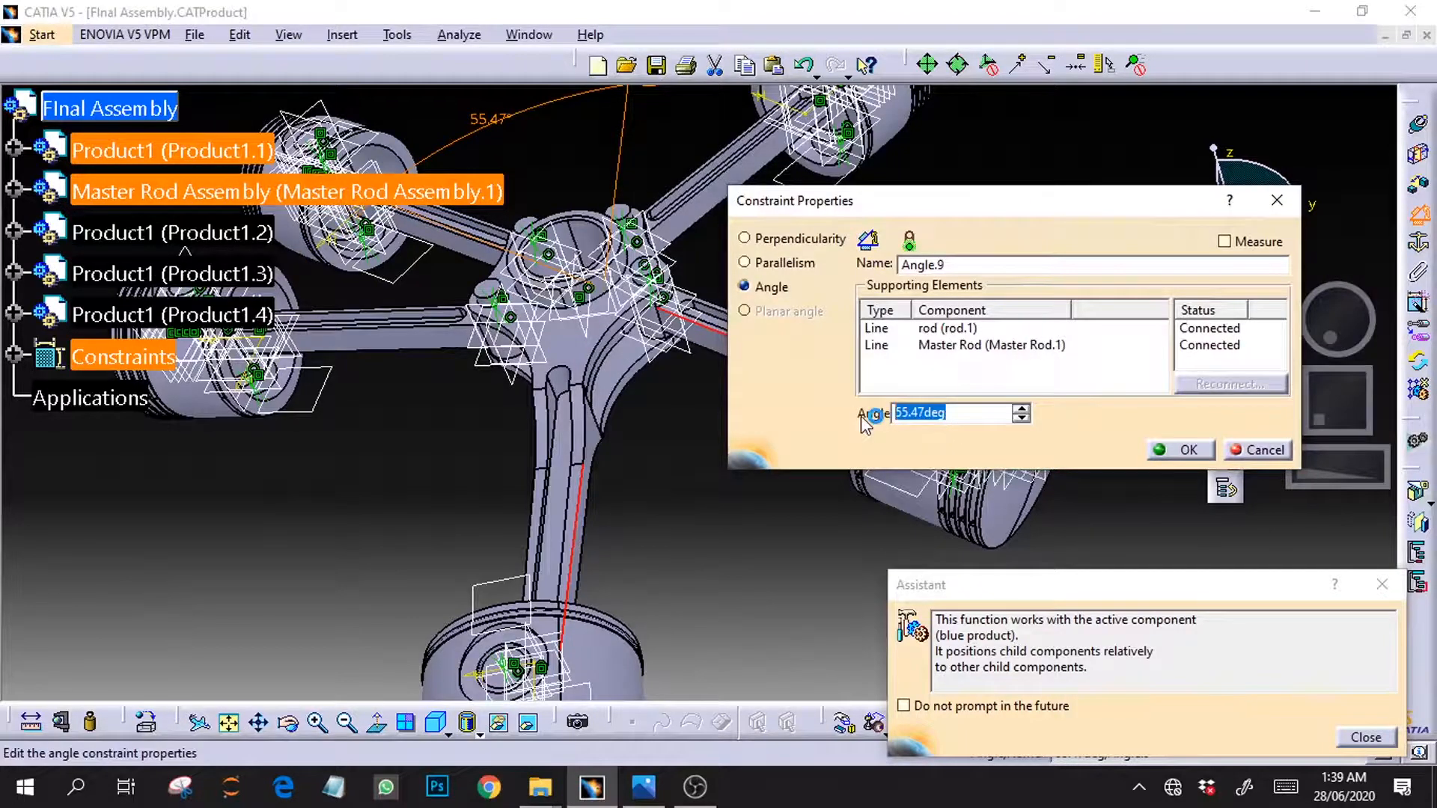
pyautogui.write('105')
pyautogui.press('Return')
pyautogui.click(1096, 722)
pyautogui.click(1042, 687)
pyautogui.moveTo(1353, 328)
pyautogui.mouseDown()
pyautogui.moveTo(1360, 346)
pyautogui.moveTo(1358, 308)
pyautogui.mouseUp()
pyautogui.moveTo(1344, 404); pyautogui.dragTo(1347, 425)
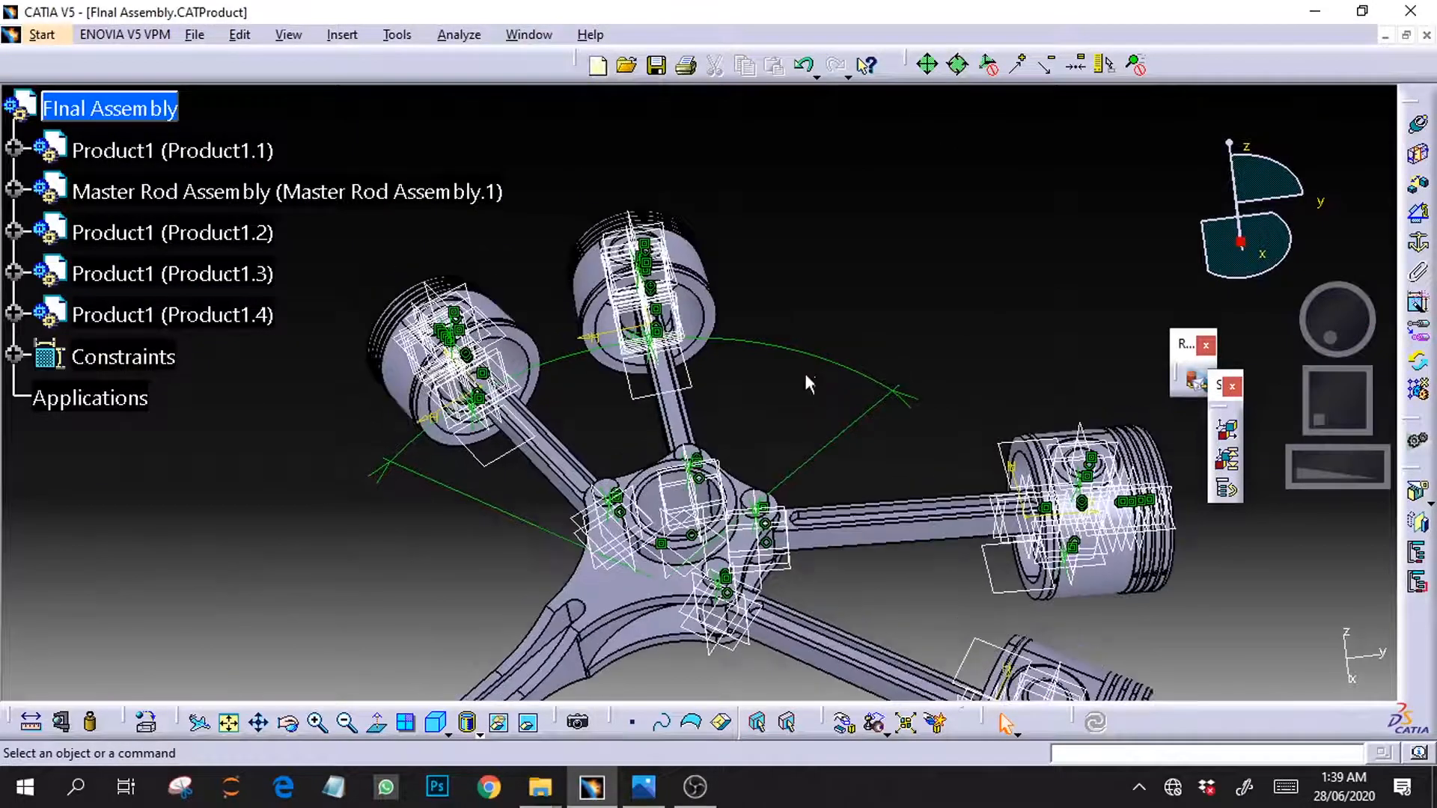
# Set the angle between Product1.1 and the master rod to 75 degrees, update the assembly, and reposition the angle dimension
pyautogui.moveTo(1360, 483); pyautogui.dragTo(1377, 450)
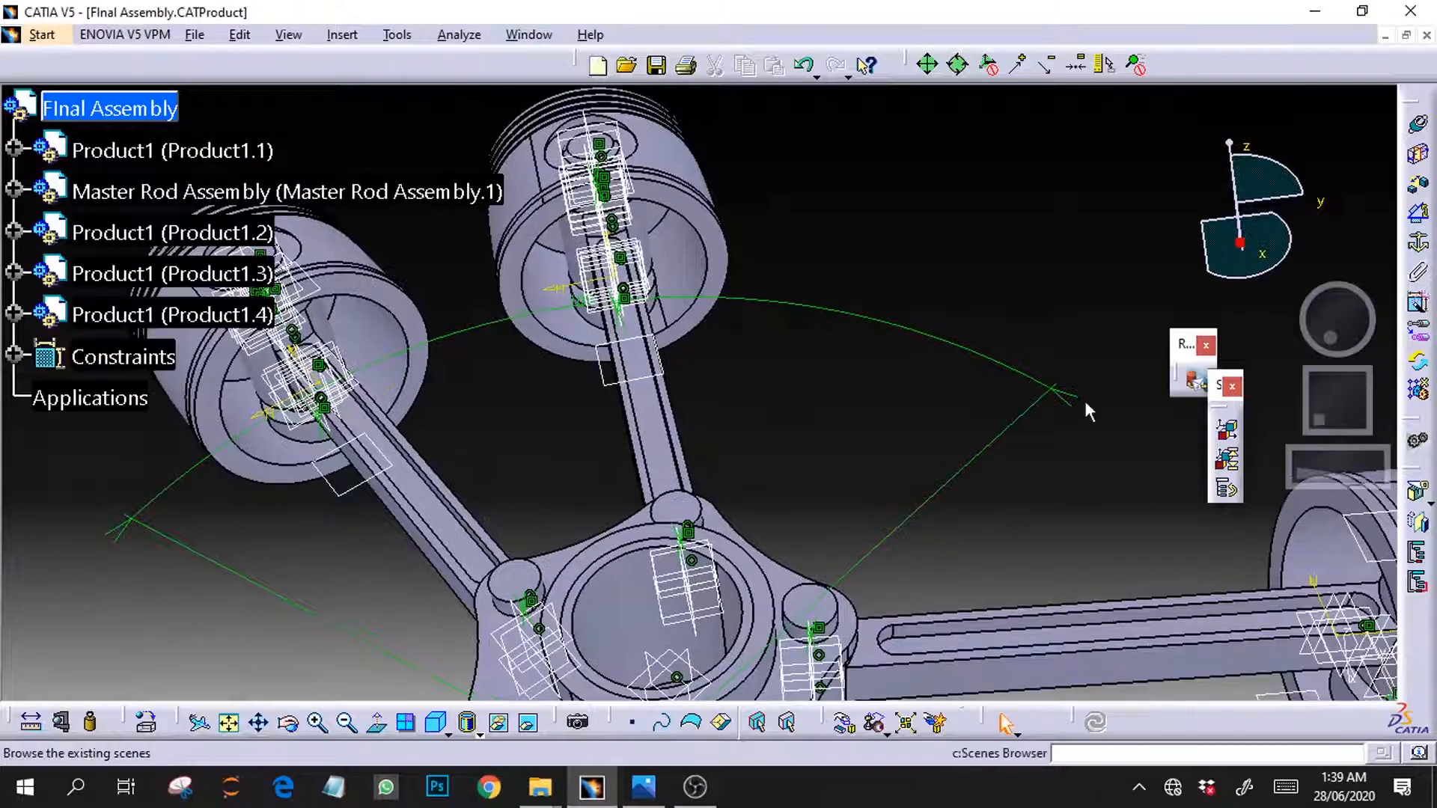
pyautogui.click(1085, 401)
pyautogui.doubleClick(550, 386)
pyautogui.write('75')
pyautogui.press('Return')
pyautogui.click(1094, 721)
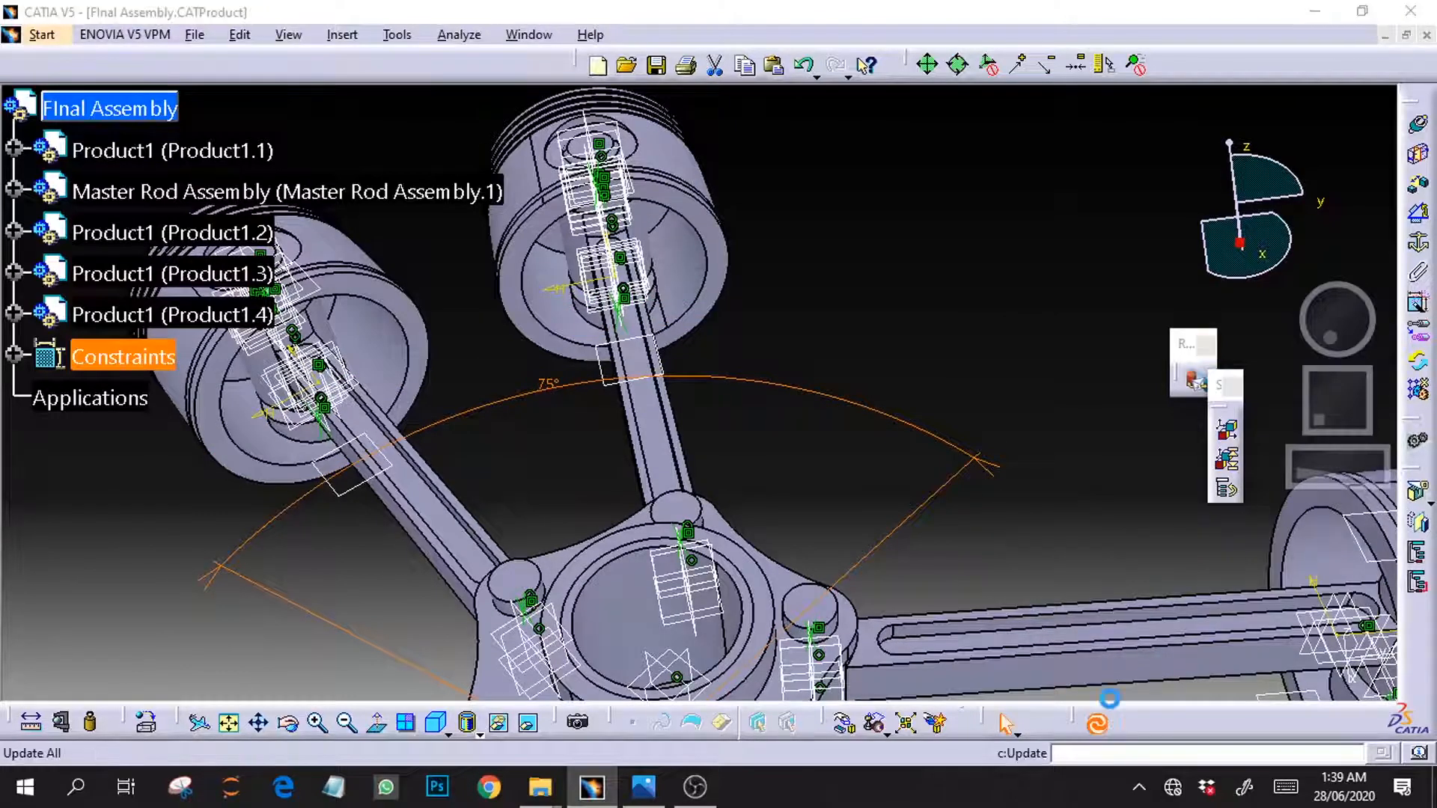
pyautogui.moveTo(1353, 482); pyautogui.dragTo(1366, 434)
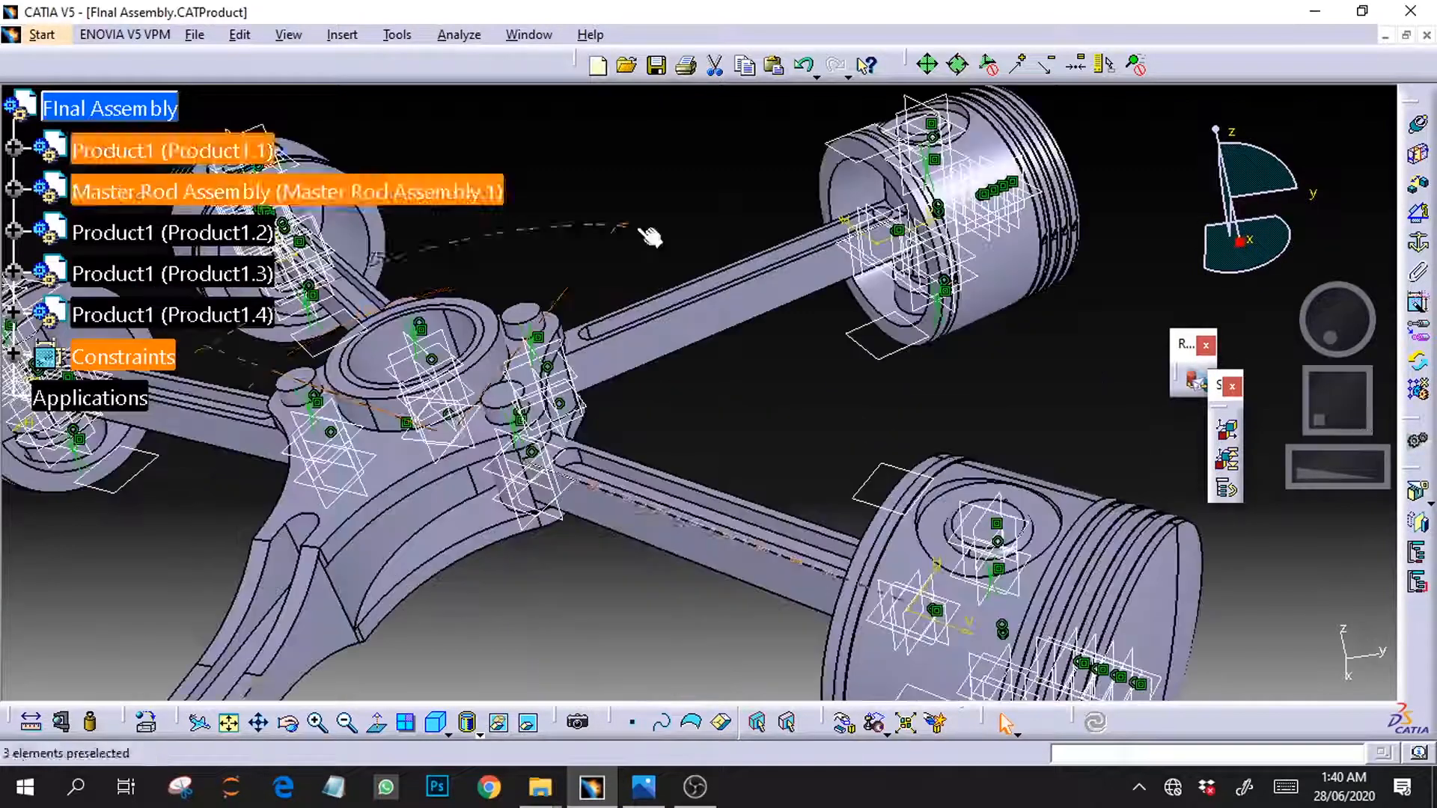
pyautogui.moveTo(651, 234); pyautogui.dragTo(645, 666)
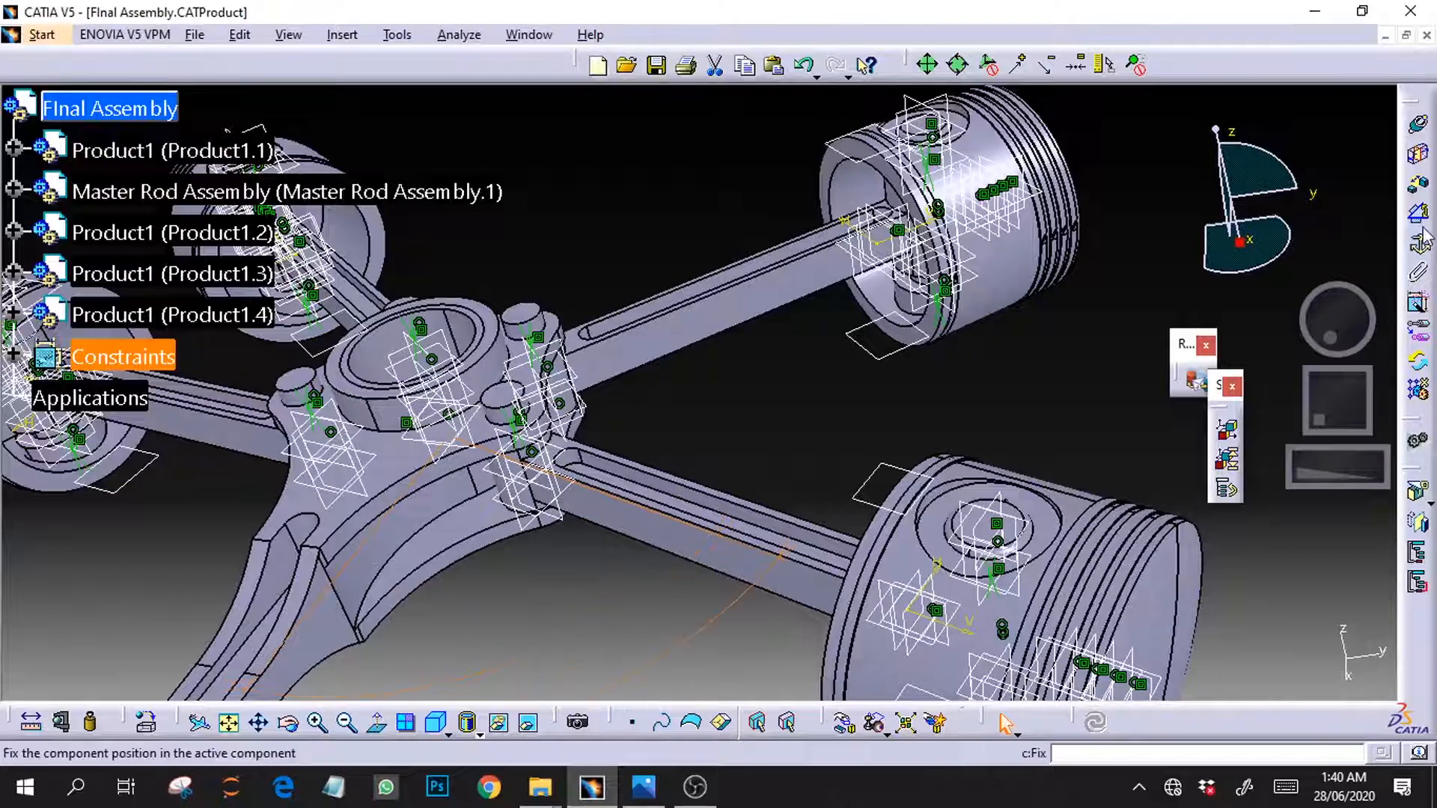
# Add a 75-degree angle constraint between the rod edges of Product1.4 and Product1.1, and place its dimension beside the rods
pyautogui.click(1420, 239)
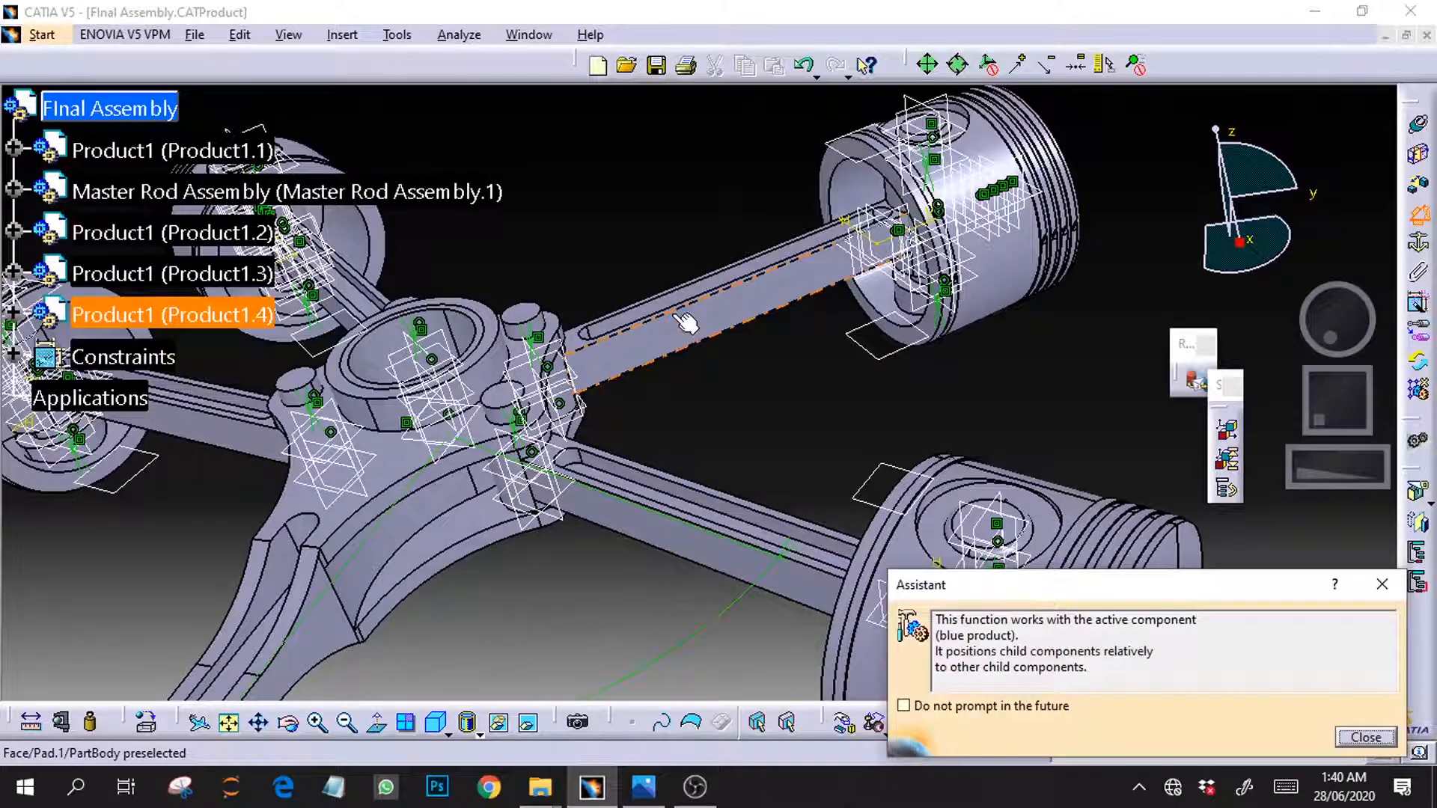
pyautogui.click(676, 314)
pyautogui.moveTo(676, 316); pyautogui.dragTo(666, 569, button='middle')
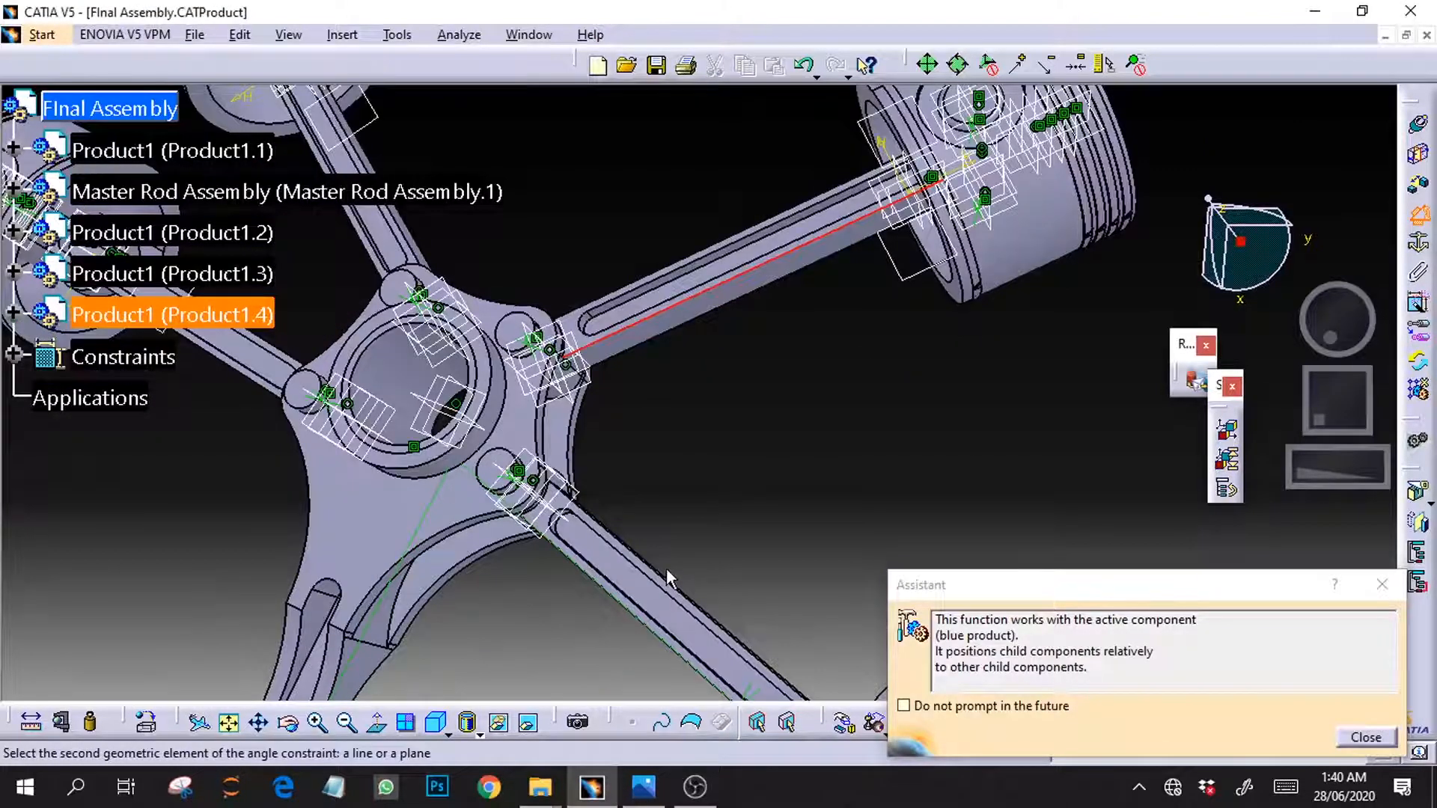
pyautogui.click(666, 568)
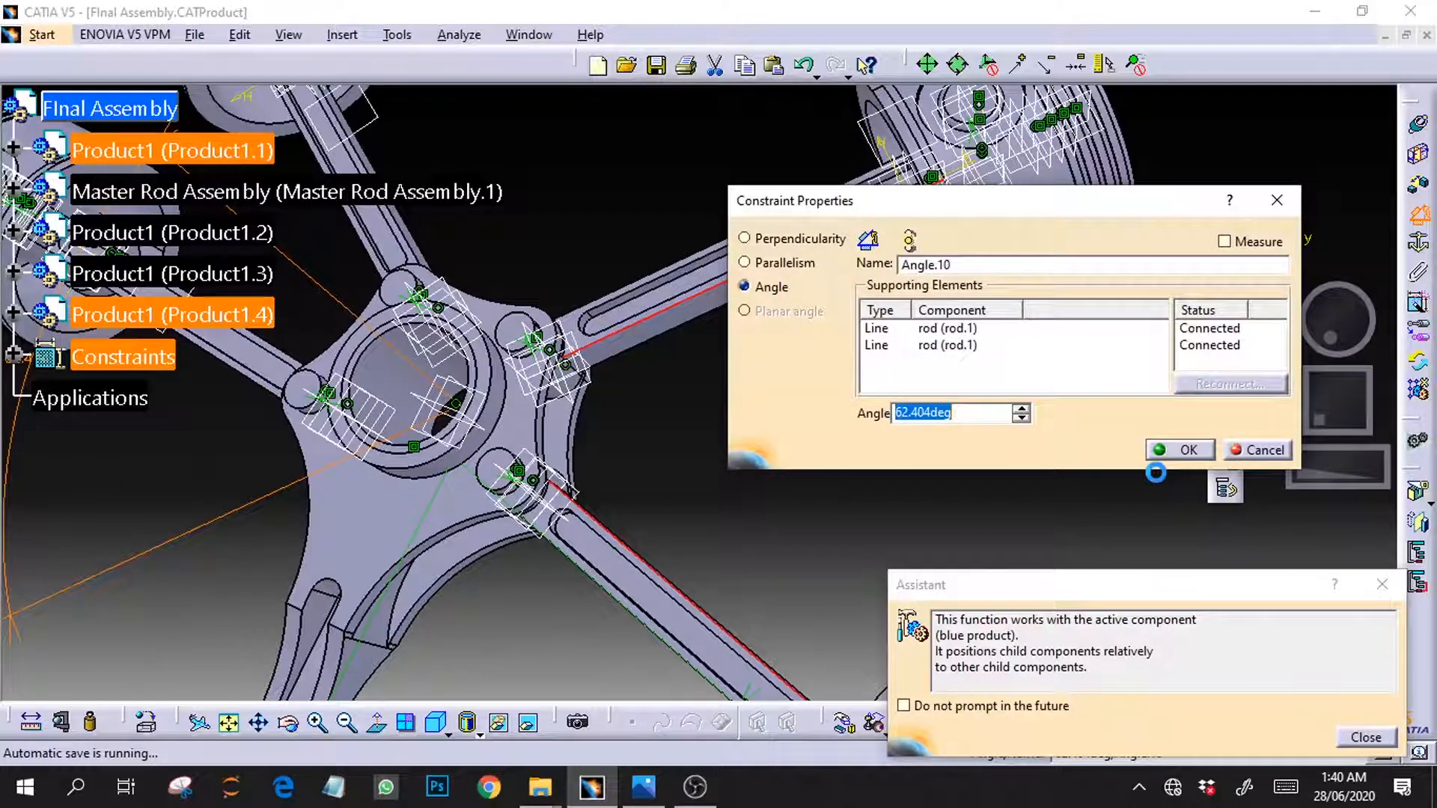
pyautogui.write('75deg')
pyautogui.press('Return')
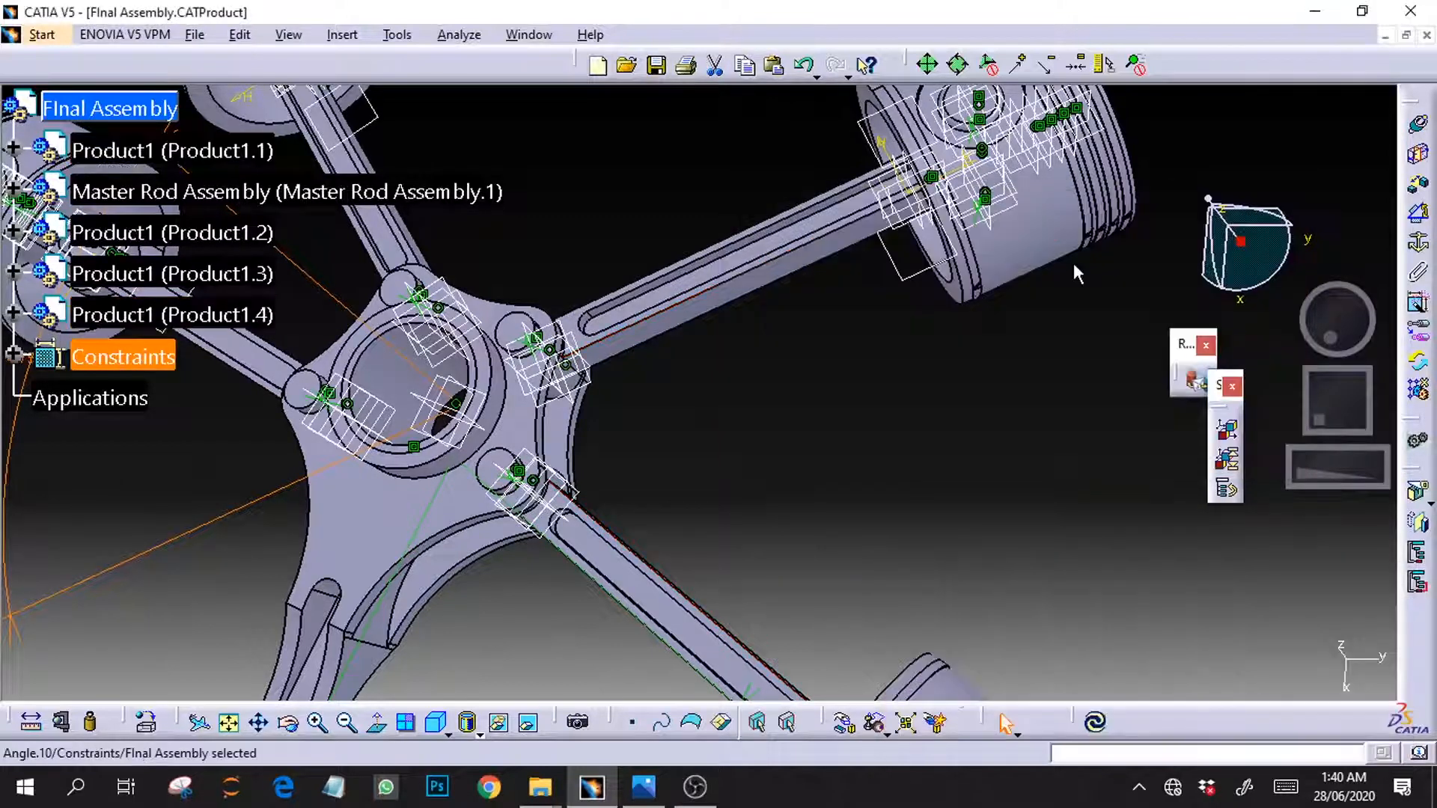
pyautogui.keyDown('ctrl'); pyautogui.moveTo(1073, 263); pyautogui.dragTo(596, 572, button='middle'); pyautogui.keyUp('ctrl')
pyautogui.moveTo(347, 540); pyautogui.dragTo(824, 522)
pyautogui.moveTo(1271, 325); pyautogui.dragTo(1366, 329, button='middle')
# Try to constrain the rod edges of Product1.4 and Product1.3 at a 70-degree angle and update the assembly
pyautogui.click(1414, 156)
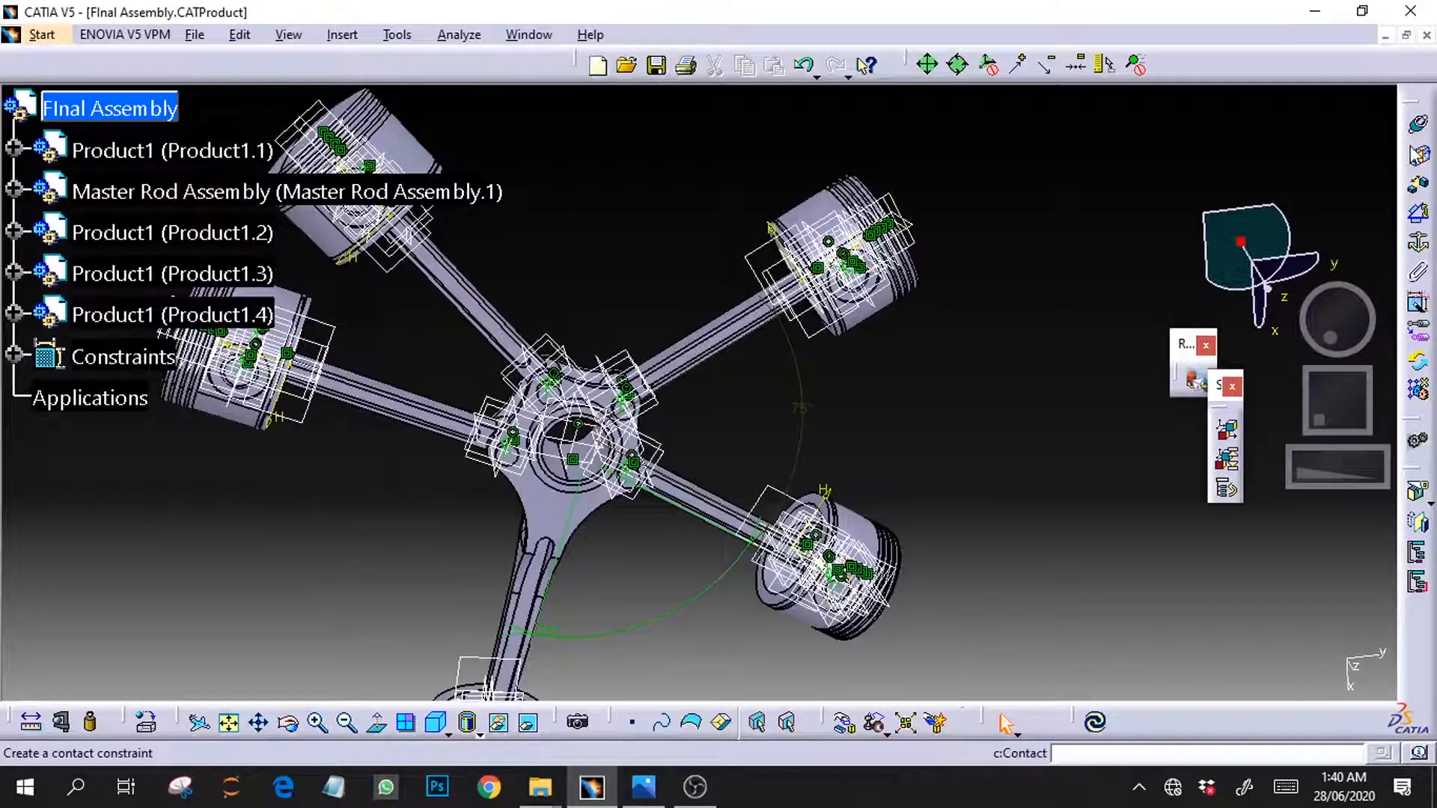
pyautogui.click(1418, 214)
pyautogui.moveTo(1341, 456); pyautogui.dragTo(1372, 444)
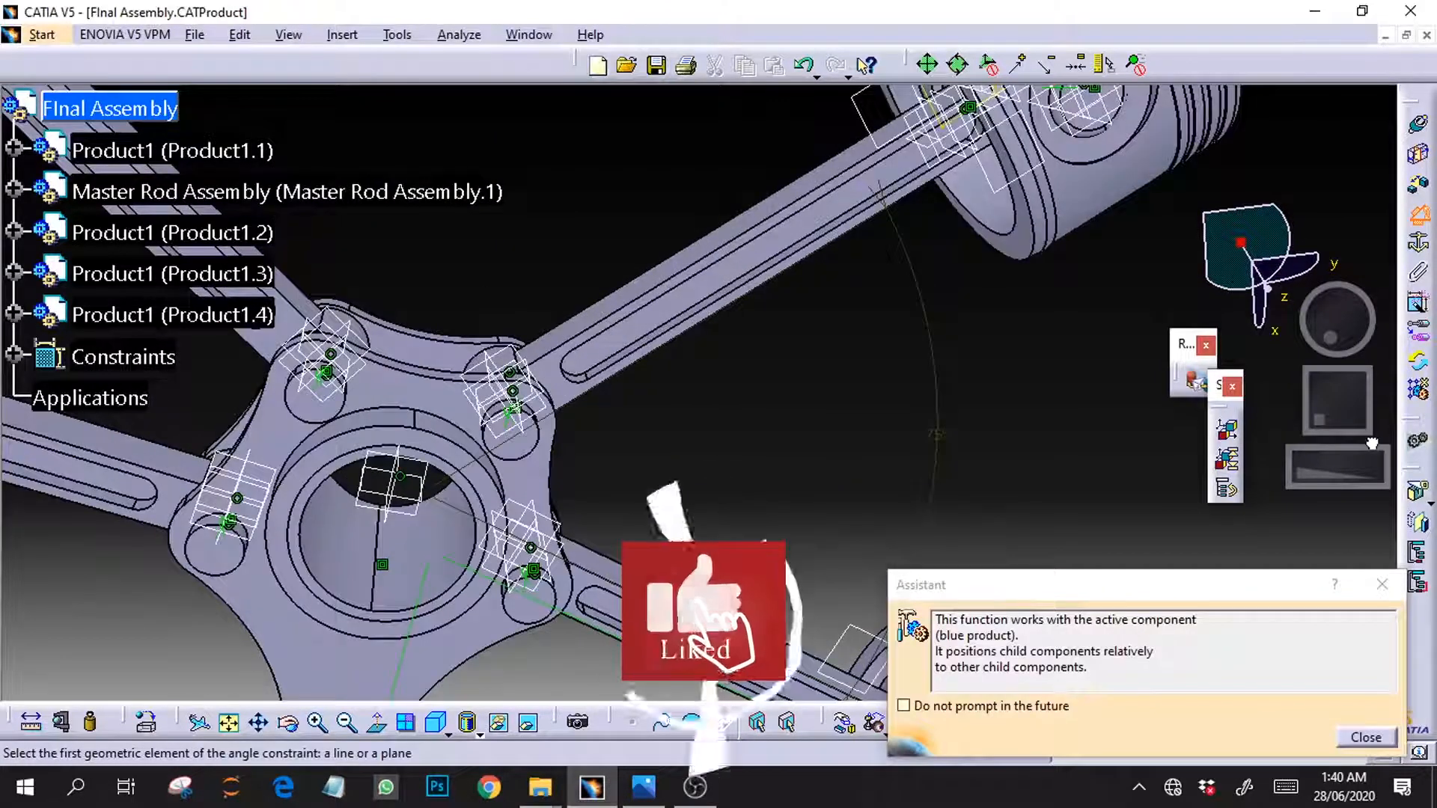
pyautogui.click(748, 250)
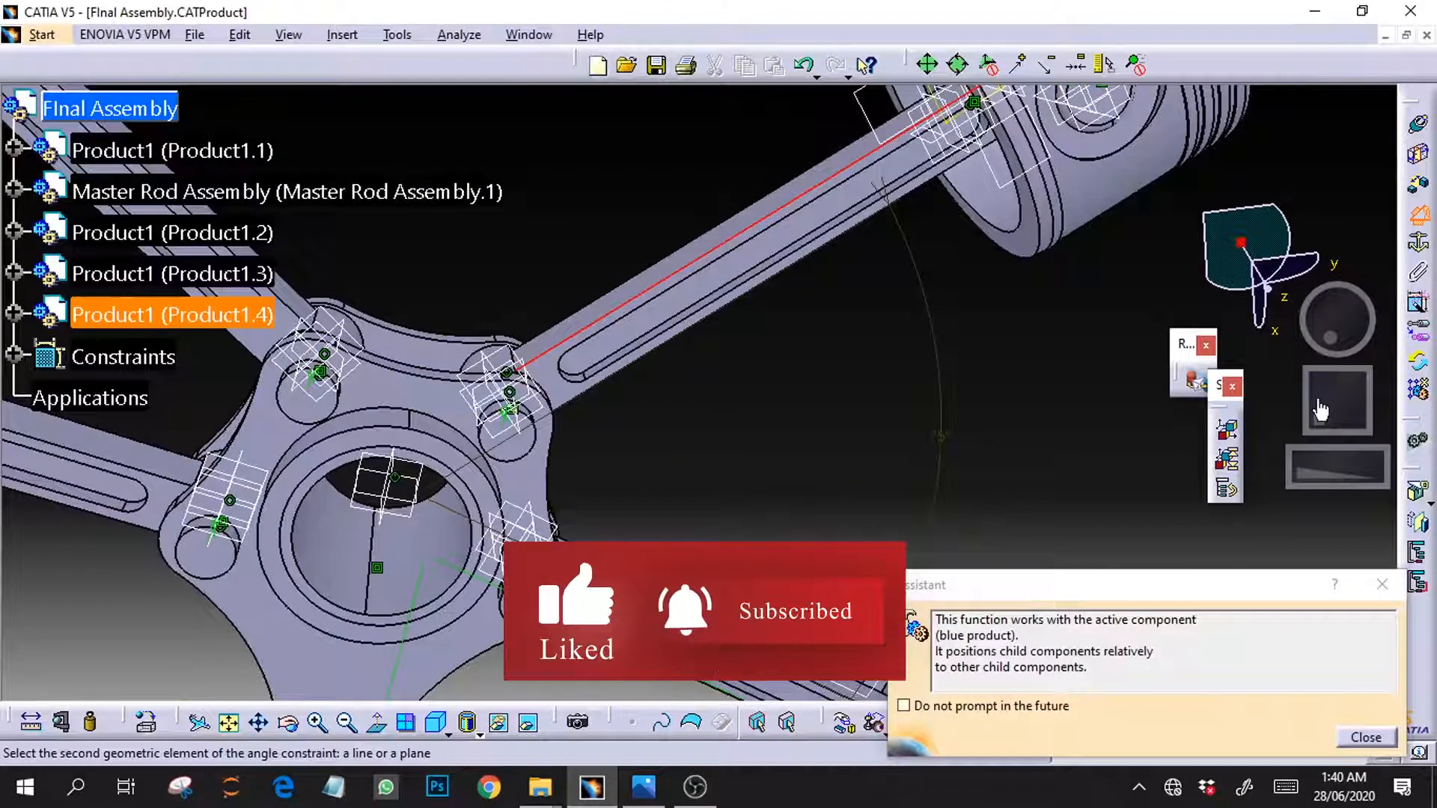
pyautogui.moveTo(1318, 411); pyautogui.dragTo(1364, 438)
pyautogui.click(554, 428)
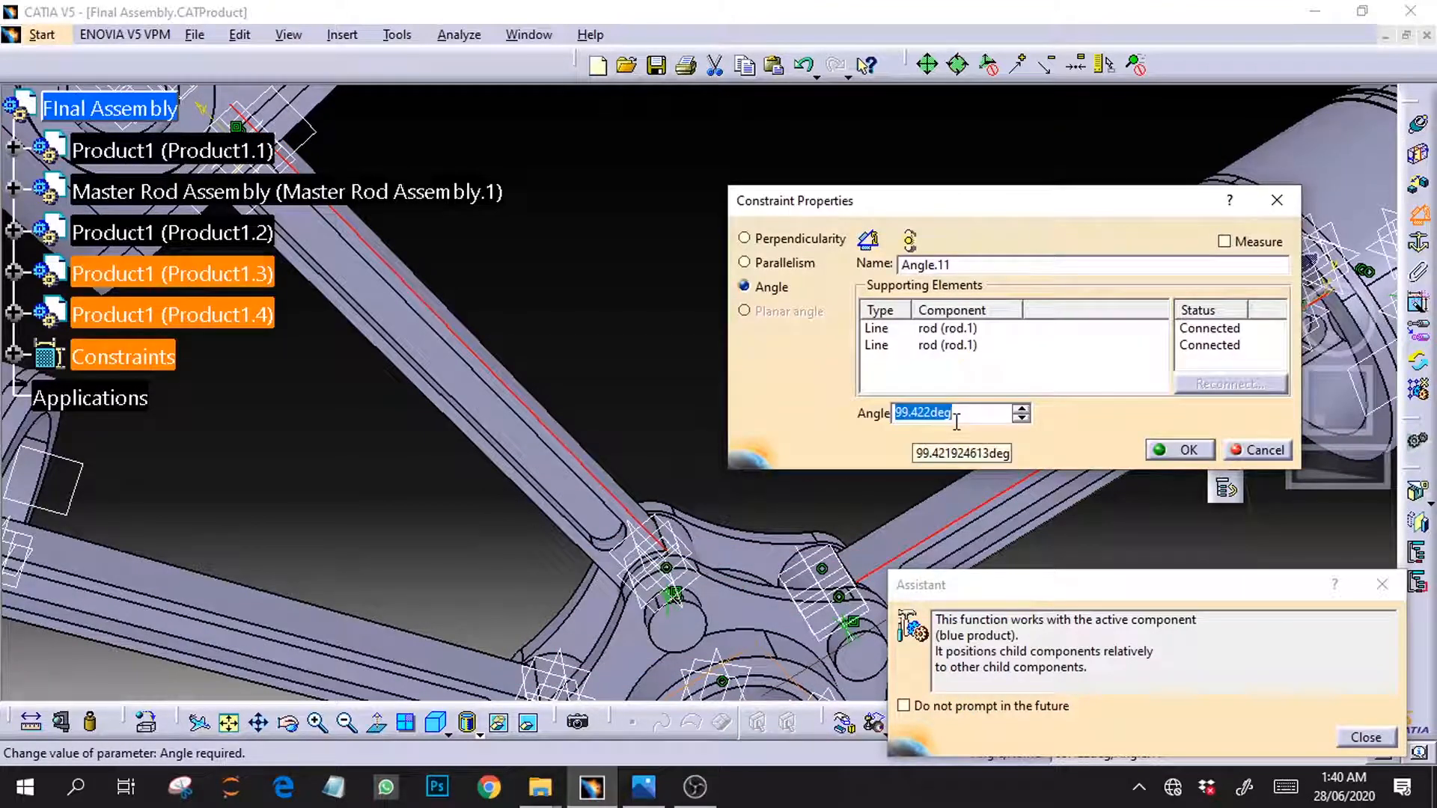
pyautogui.write('70')
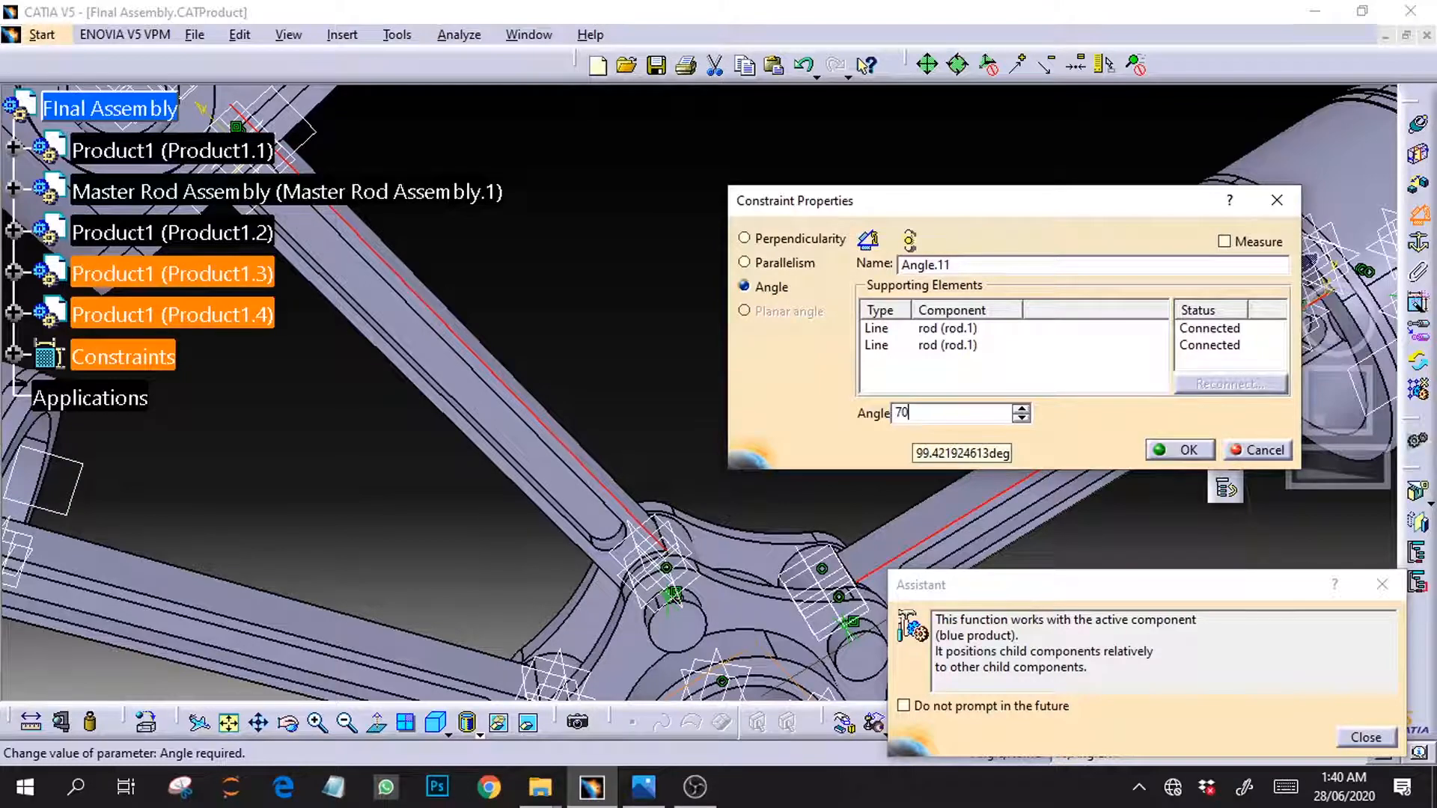
pyautogui.press('Return')
pyautogui.moveTo(1348, 481); pyautogui.dragTo(517, 577)
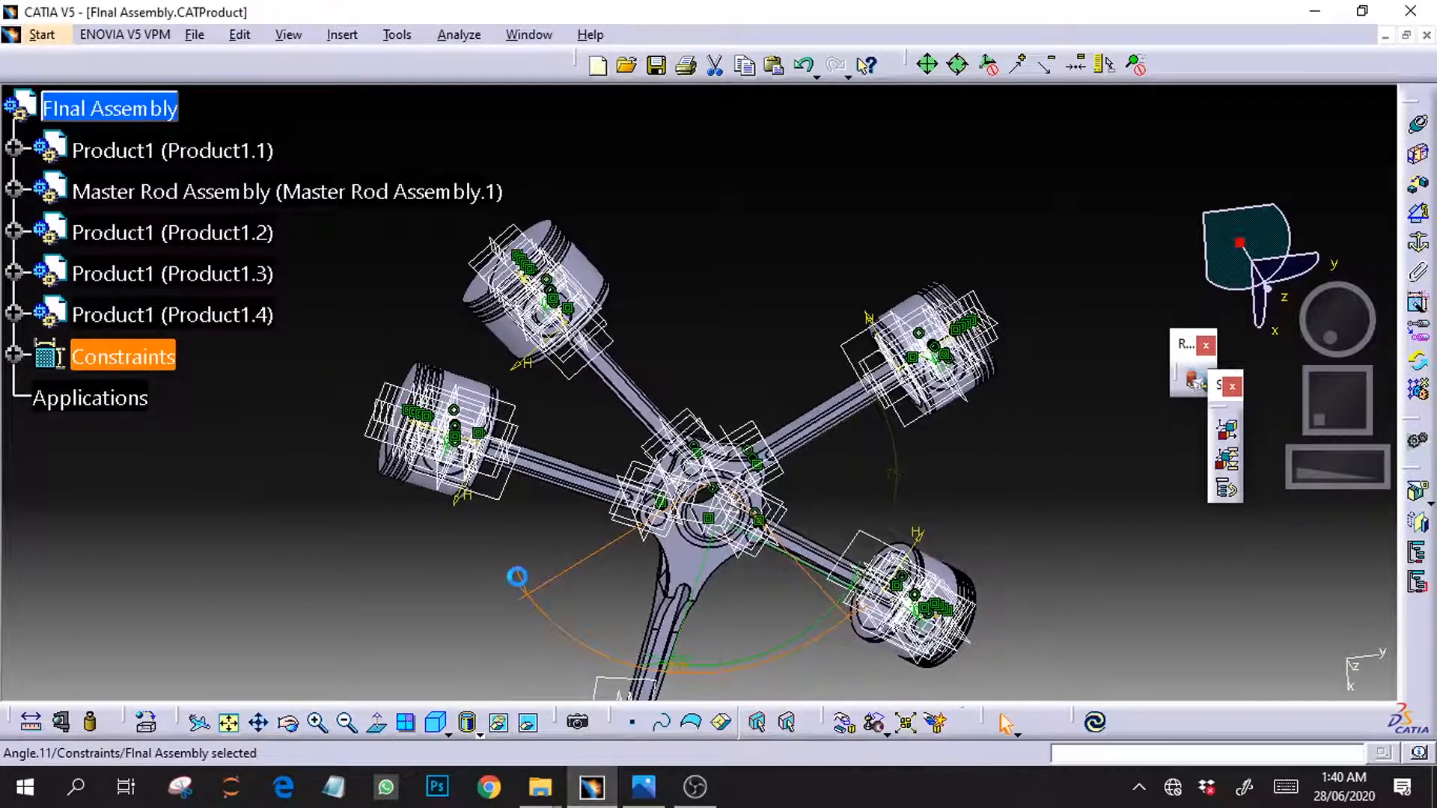
pyautogui.click(1094, 722)
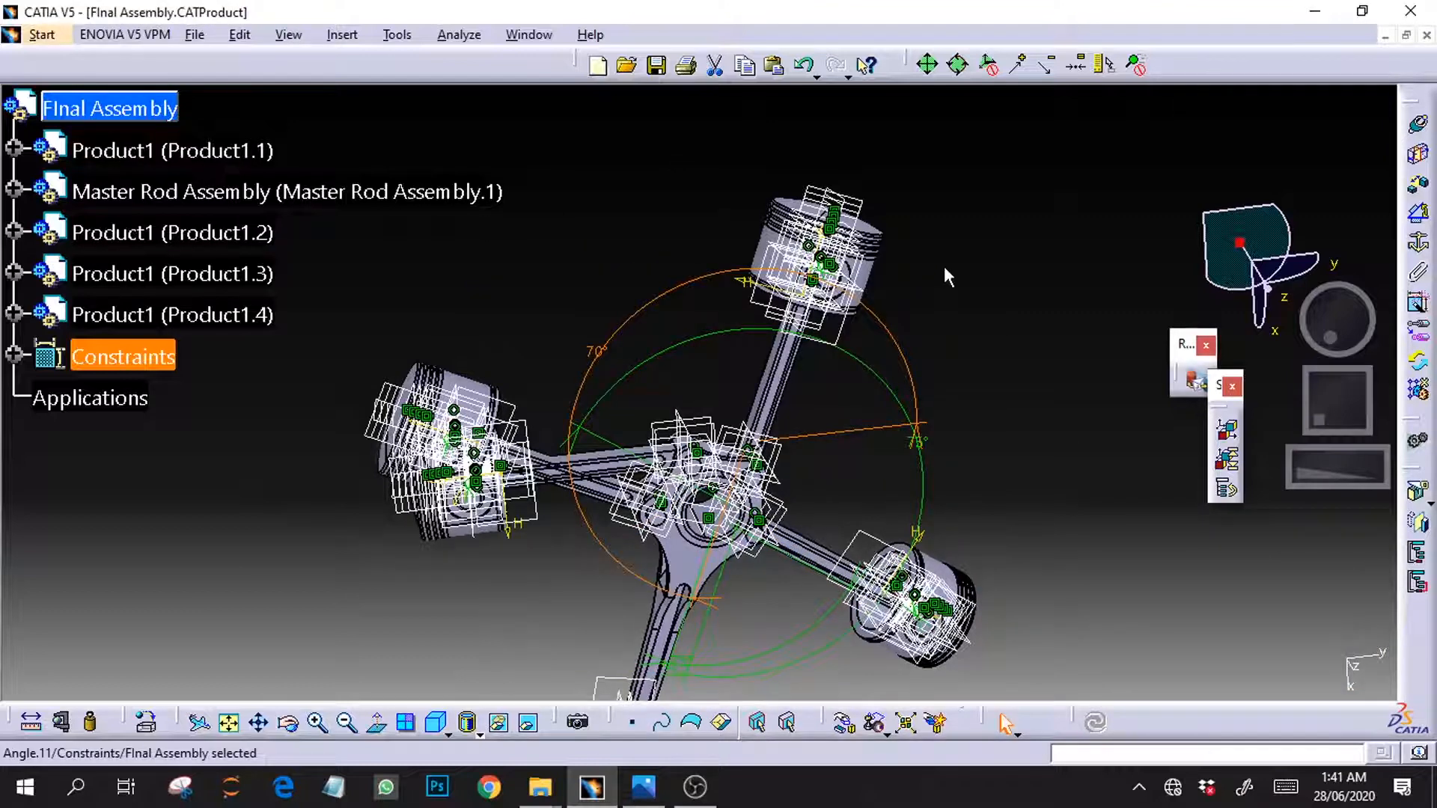
pyautogui.moveTo(1277, 307); pyautogui.dragTo(1252, 264)
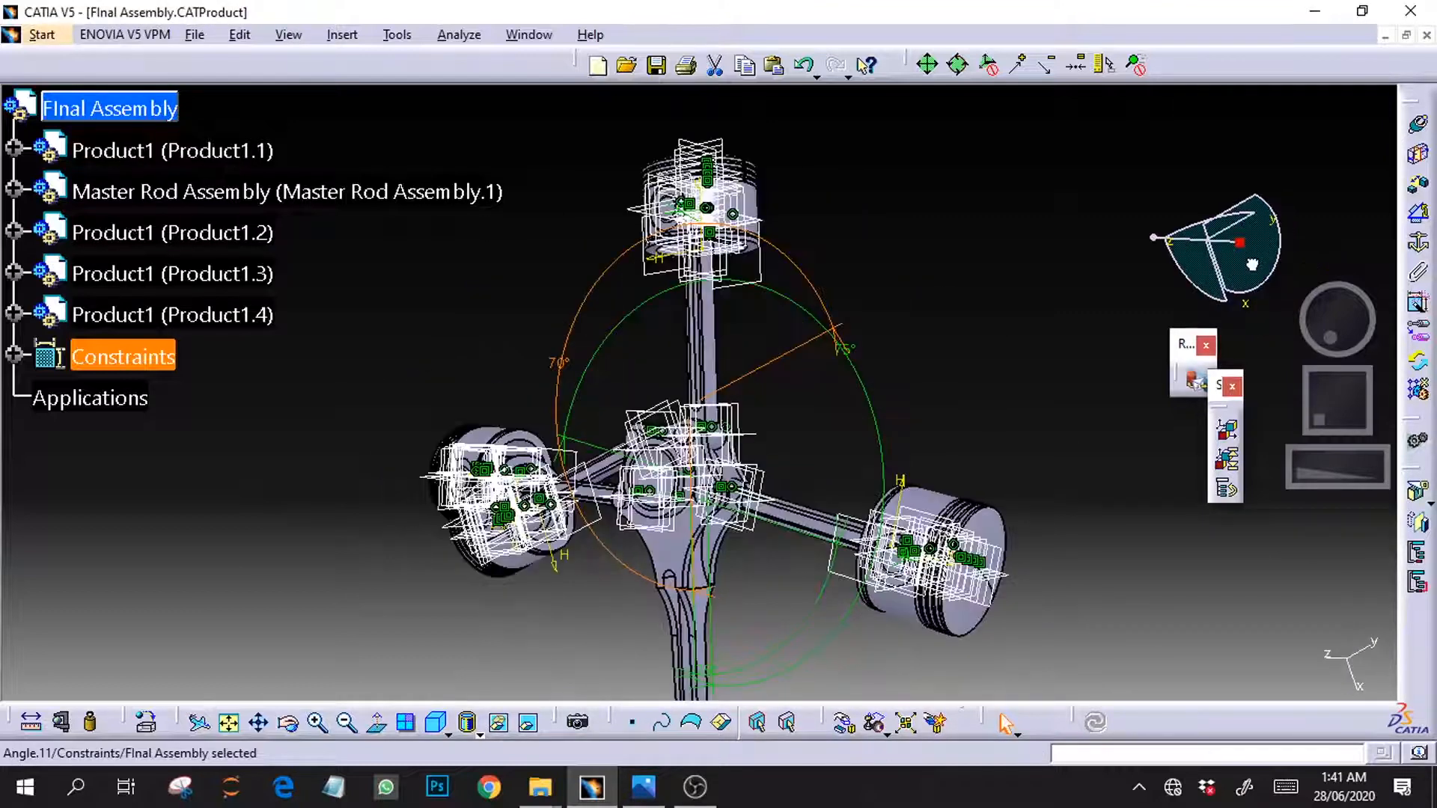
pyautogui.moveTo(1252, 264); pyautogui.dragTo(1101, 533, button='middle')
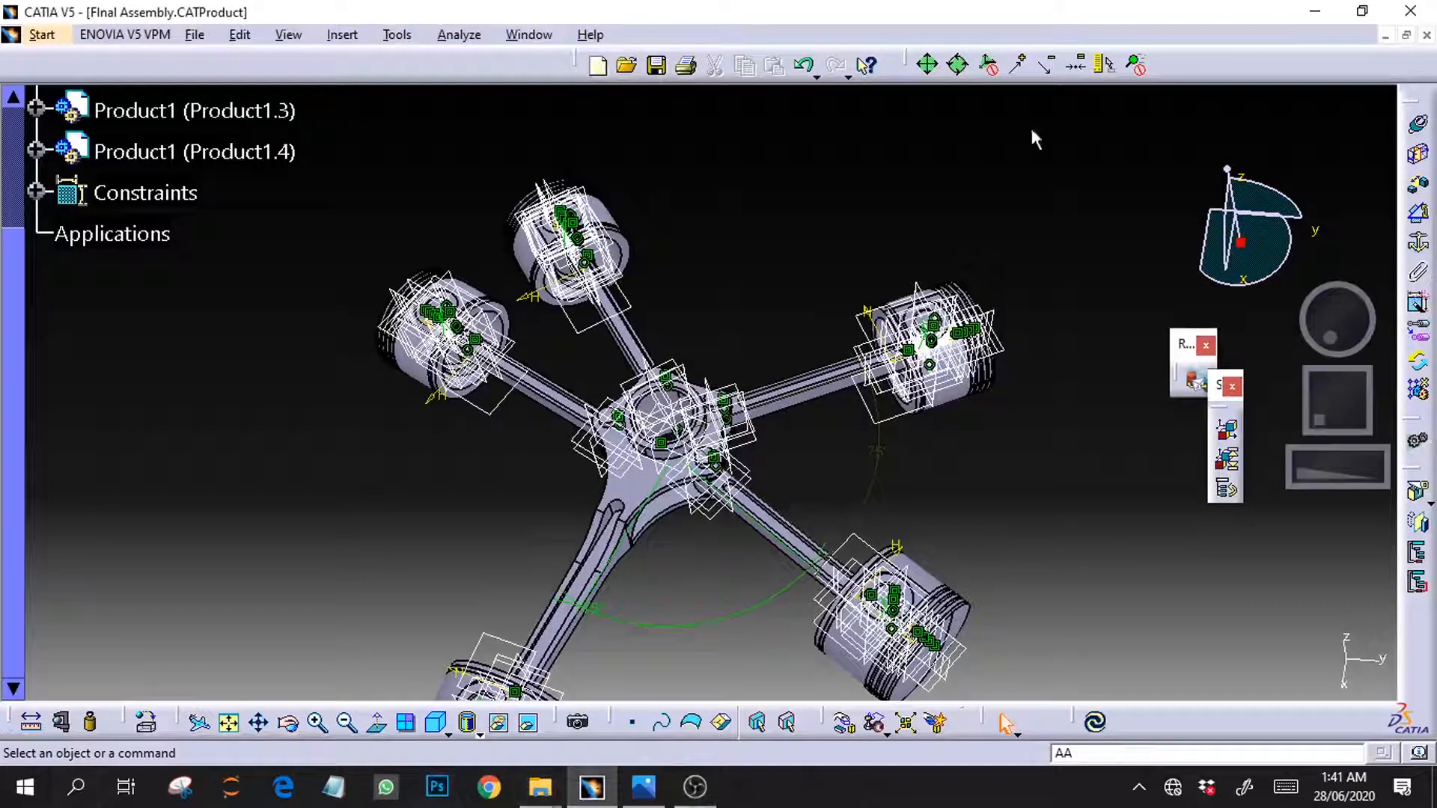
# Add a 70-degree angle constraint between the edges of the master rod and Product1.2's rod, and place its dimension beside the rods
pyautogui.click(1417, 214)
pyautogui.moveTo(1315, 420); pyautogui.dragTo(1353, 329, button='middle')
pyautogui.moveTo(1353, 329); pyautogui.dragTo(1378, 353)
pyautogui.moveTo(1310, 467); pyautogui.dragTo(1351, 486)
pyautogui.click(829, 363)
pyautogui.moveTo(1324, 415)
pyautogui.mouseDown()
pyautogui.moveTo(1328, 436)
pyautogui.moveTo(1308, 463)
pyautogui.moveTo(1319, 425)
pyautogui.mouseUp()
pyautogui.click(577, 286)
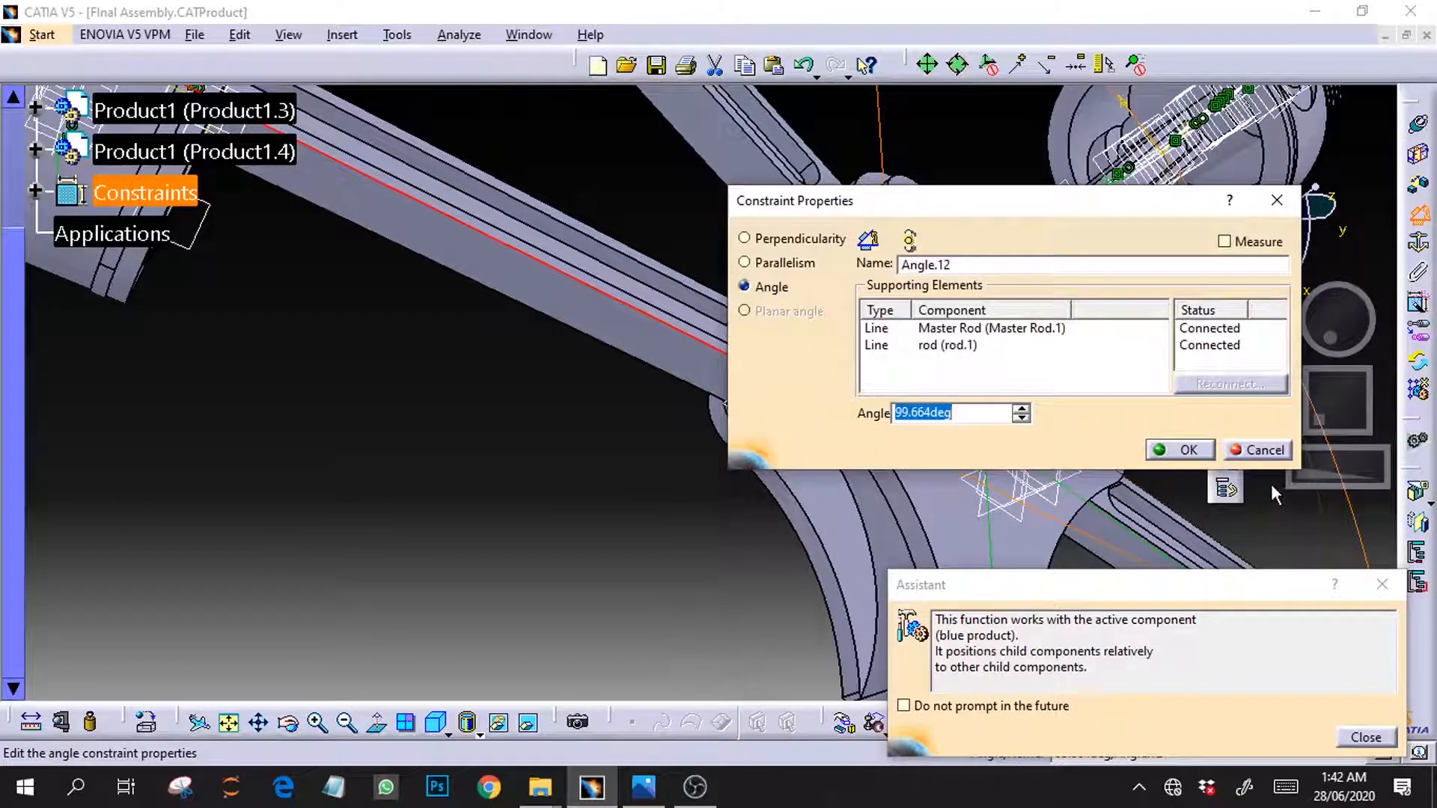
pyautogui.write('11')
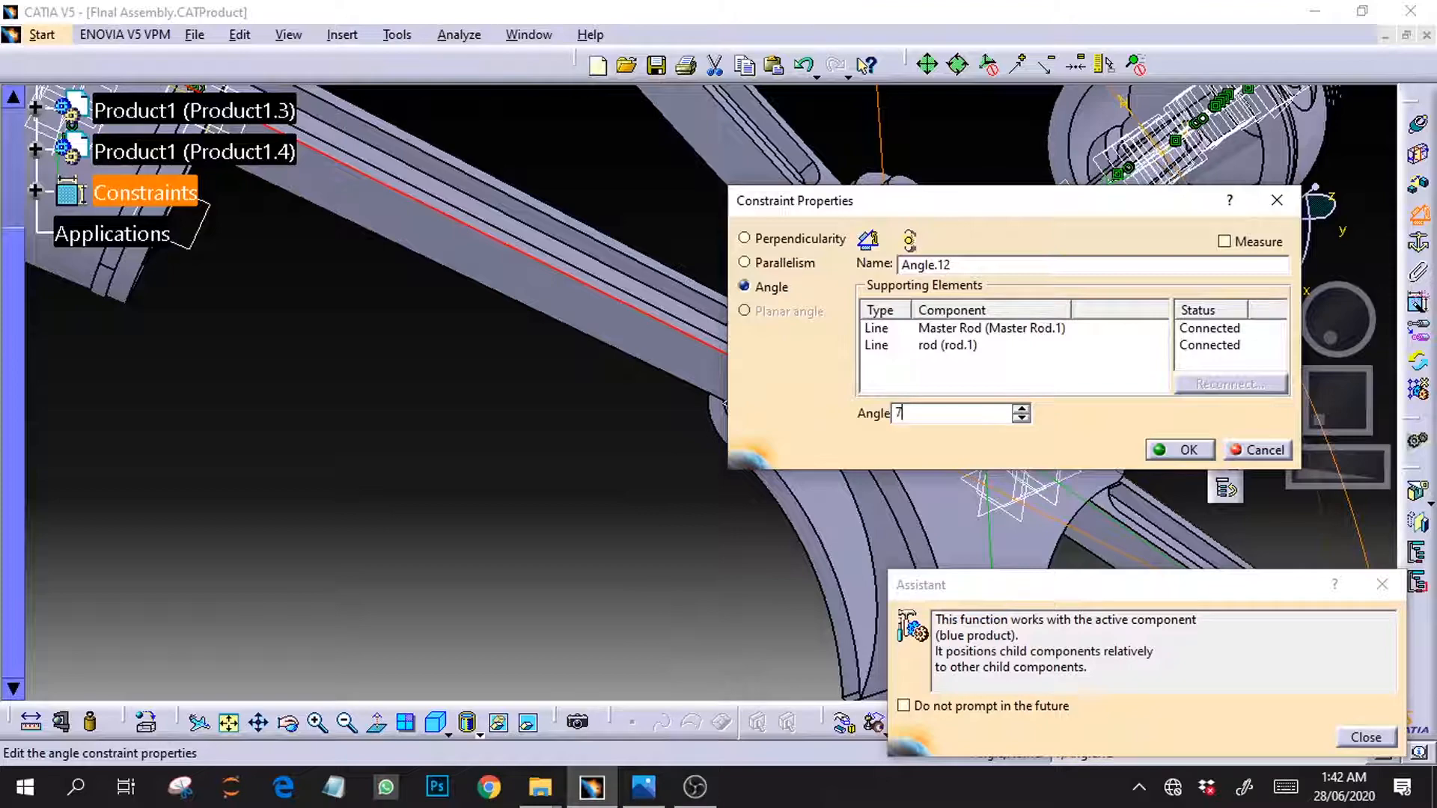
pyautogui.press('Return')
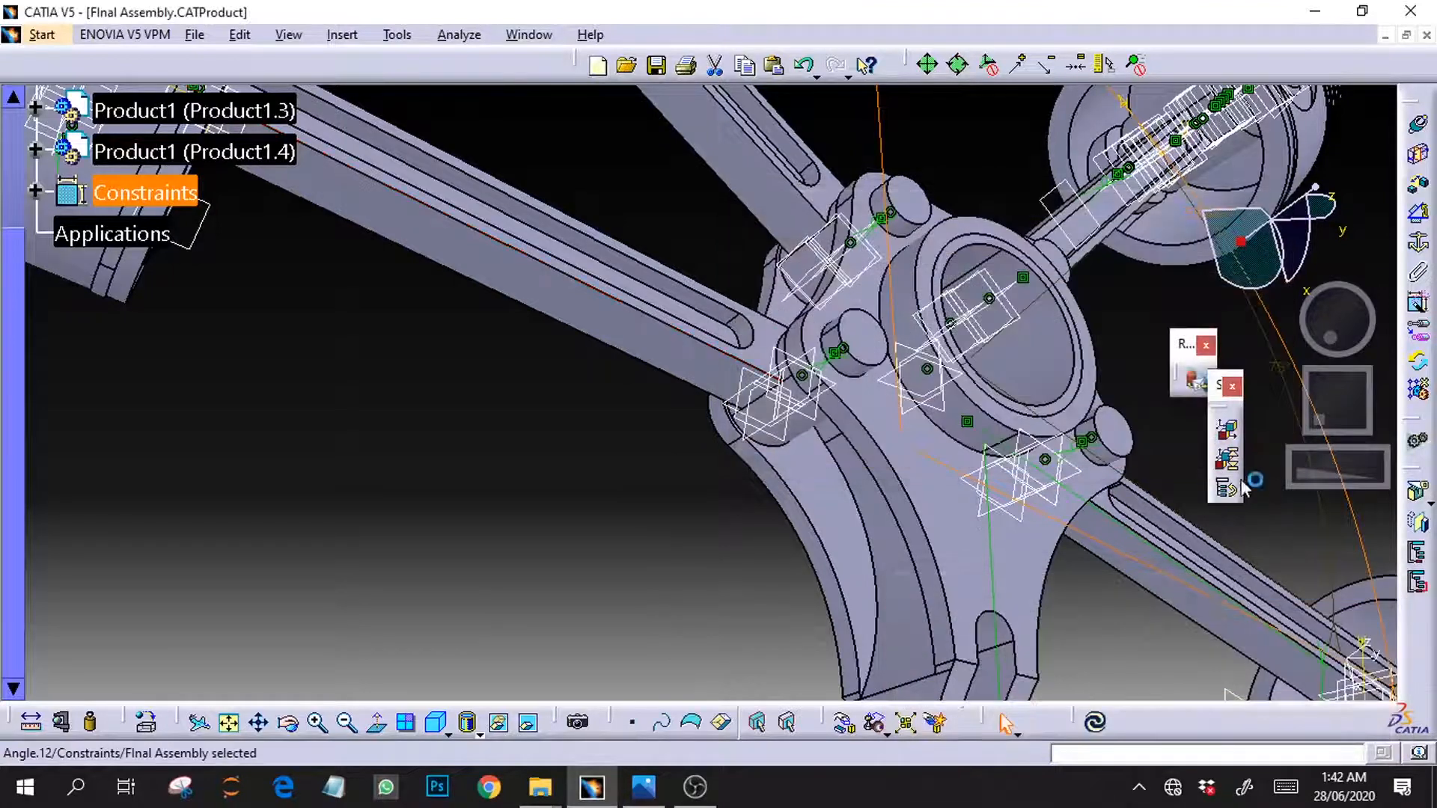
pyautogui.moveTo(1340, 472); pyautogui.dragTo(1130, 470)
pyautogui.moveTo(928, 346); pyautogui.dragTo(524, 465)
# Set the angle between the master rod and Product1.2 to 110 degrees and update the assembly
pyautogui.doubleClick(535, 468)
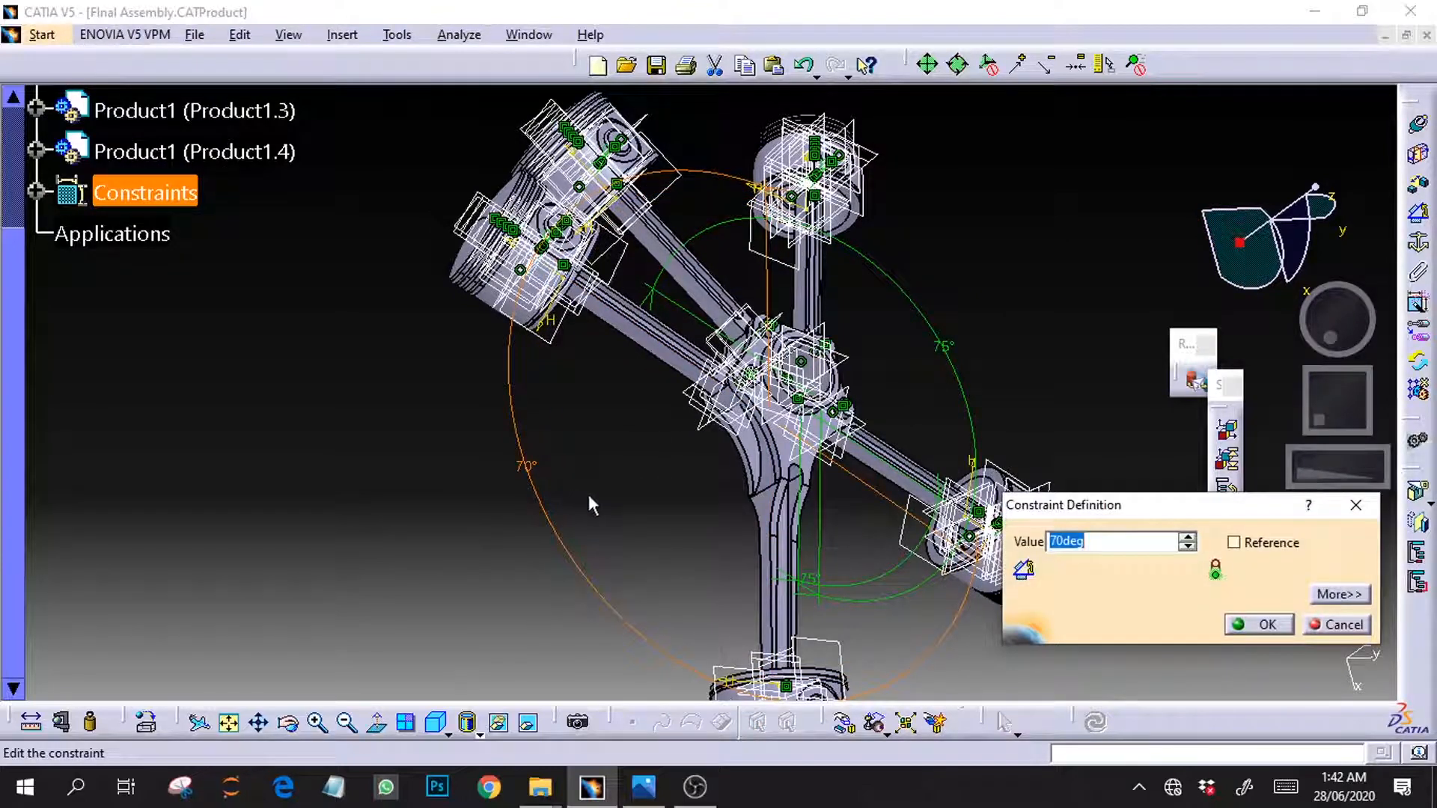
pyautogui.moveTo(1329, 338); pyautogui.dragTo(1286, 329)
pyautogui.doubleClick(363, 458)
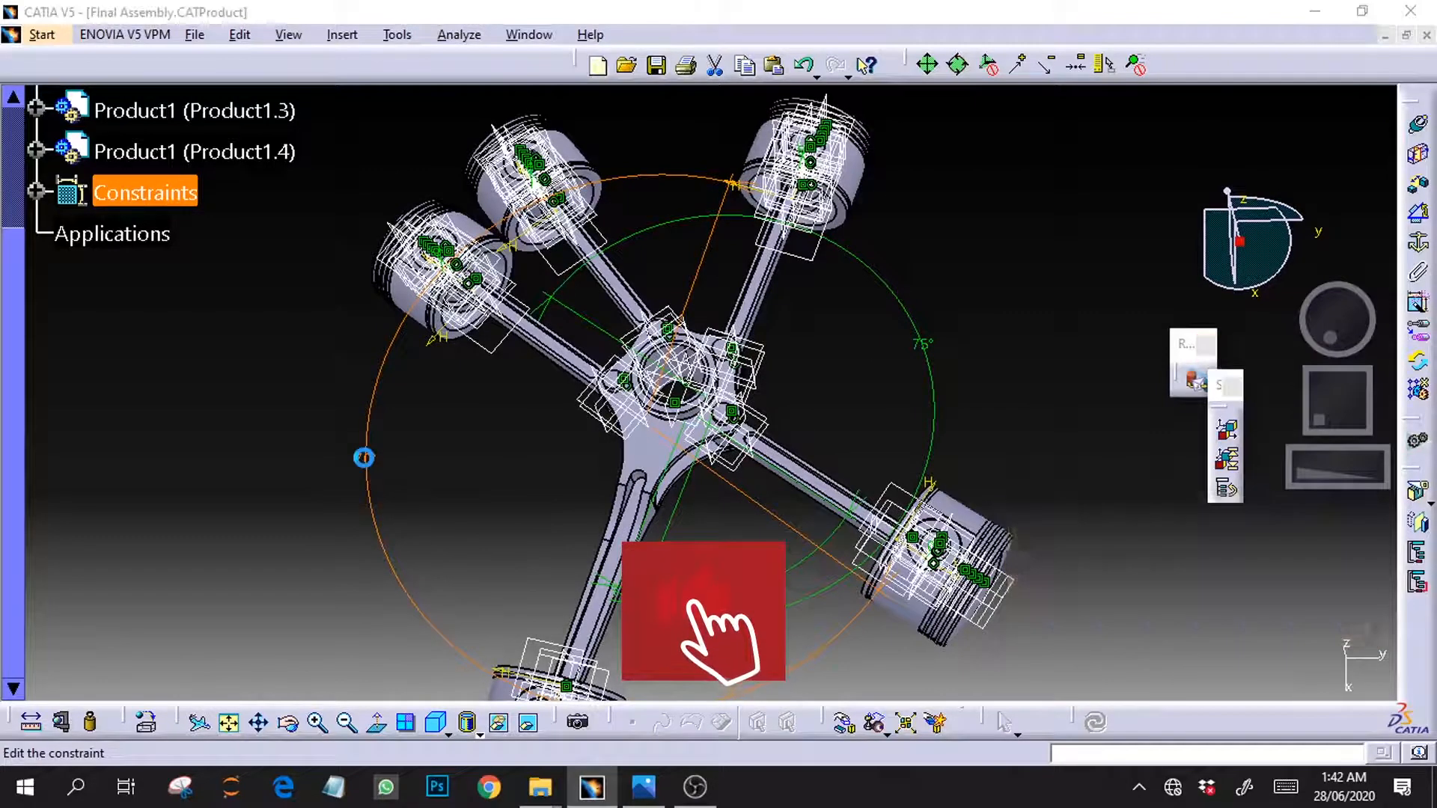
pyautogui.write('11')
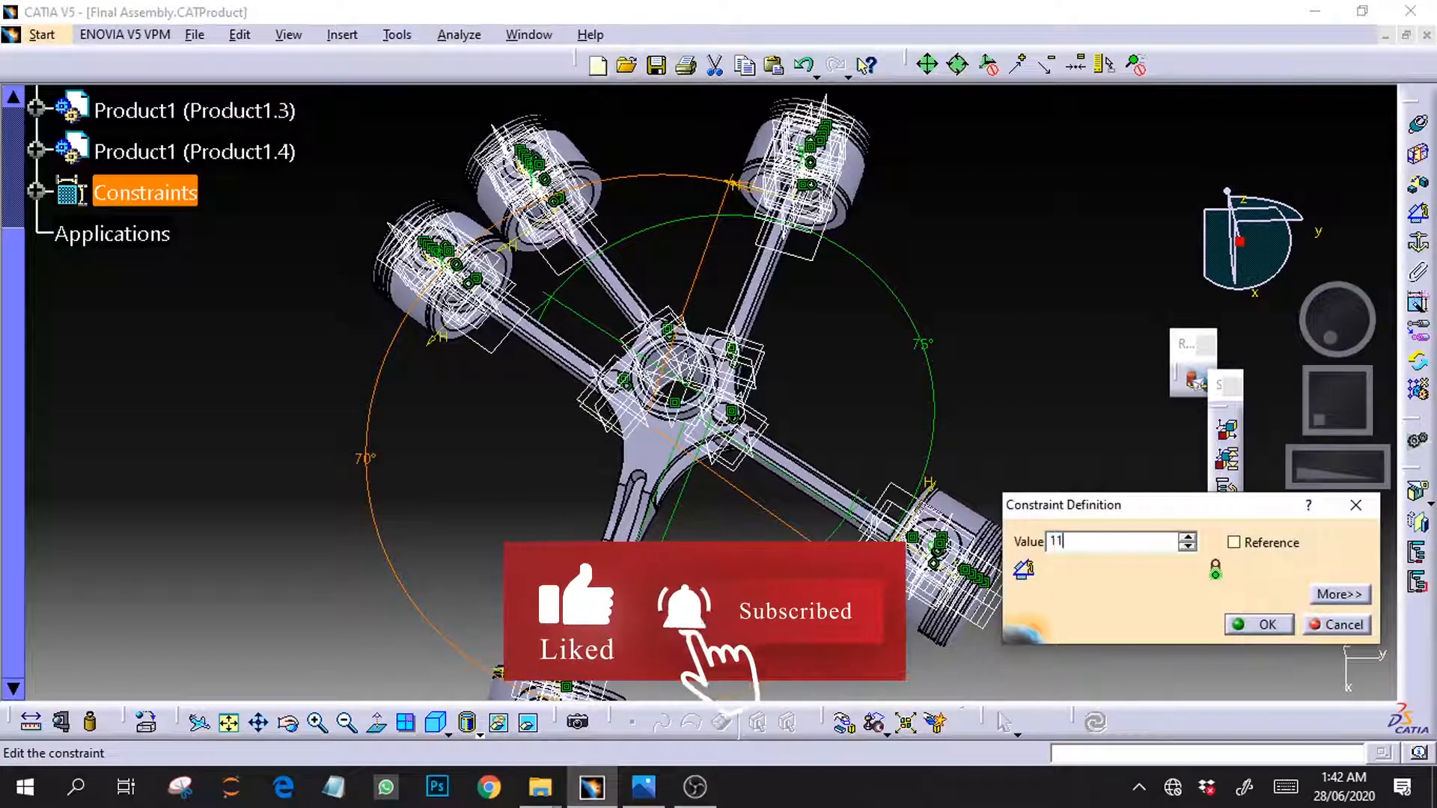
pyautogui.write('0deg')
pyautogui.press('Return')
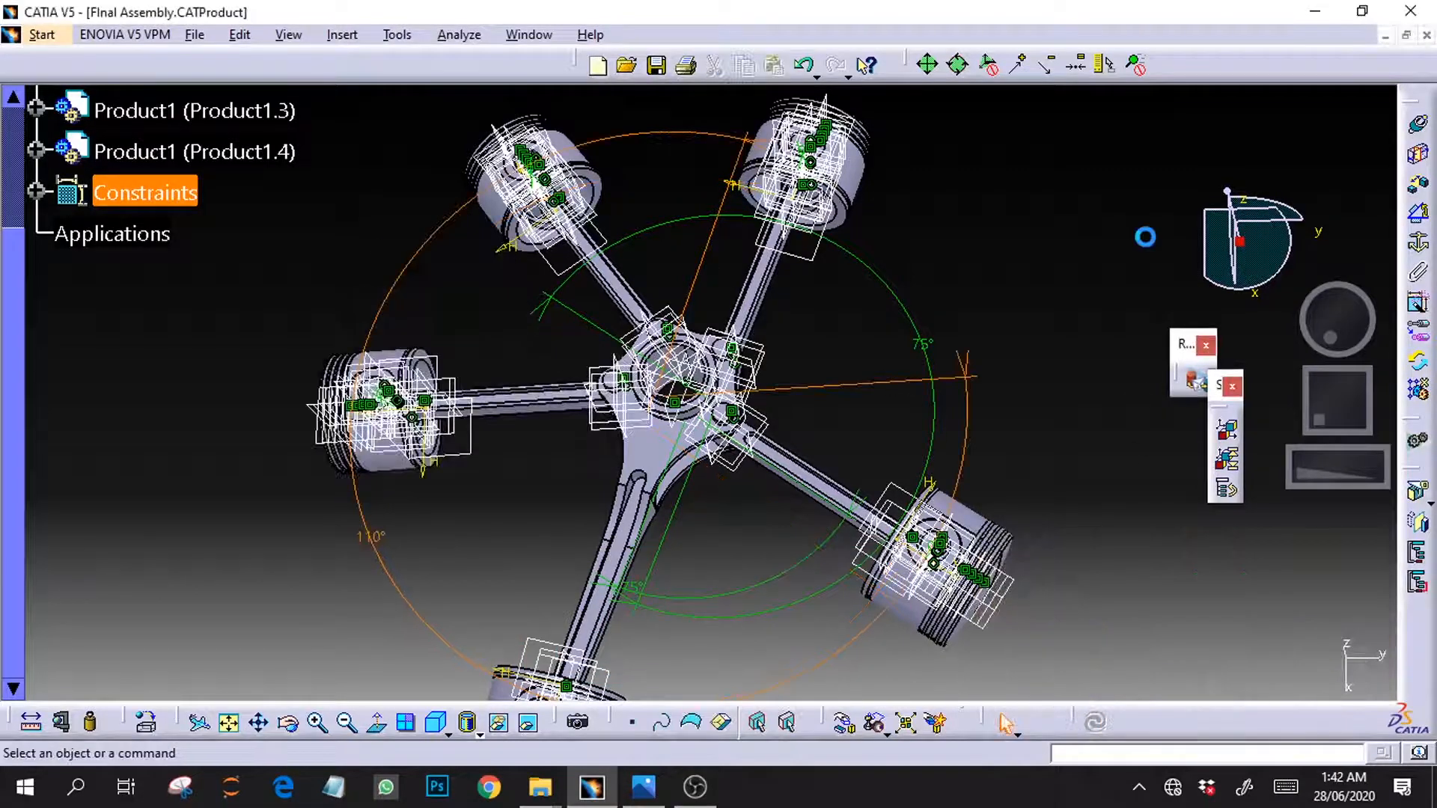
# Add an angle constraint between the rod edges of Product1.3 and Product1.2 at their current angle, place its dimension outside the rods, and update
pyautogui.moveTo(1353, 334); pyautogui.dragTo(1330, 326)
pyautogui.moveTo(1328, 477); pyautogui.dragTo(1357, 458)
pyautogui.click(1418, 215)
pyautogui.click(558, 224)
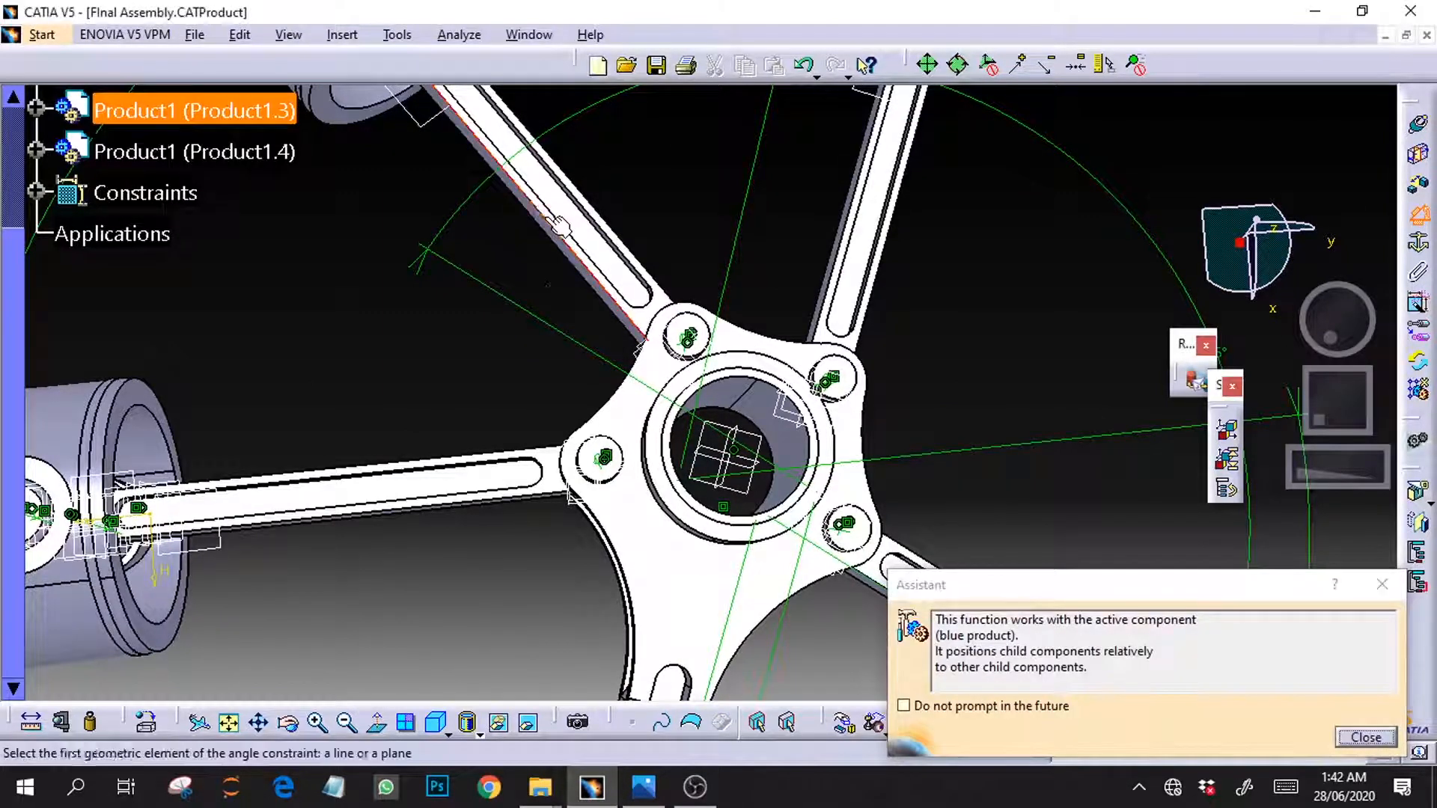
pyautogui.click(427, 460)
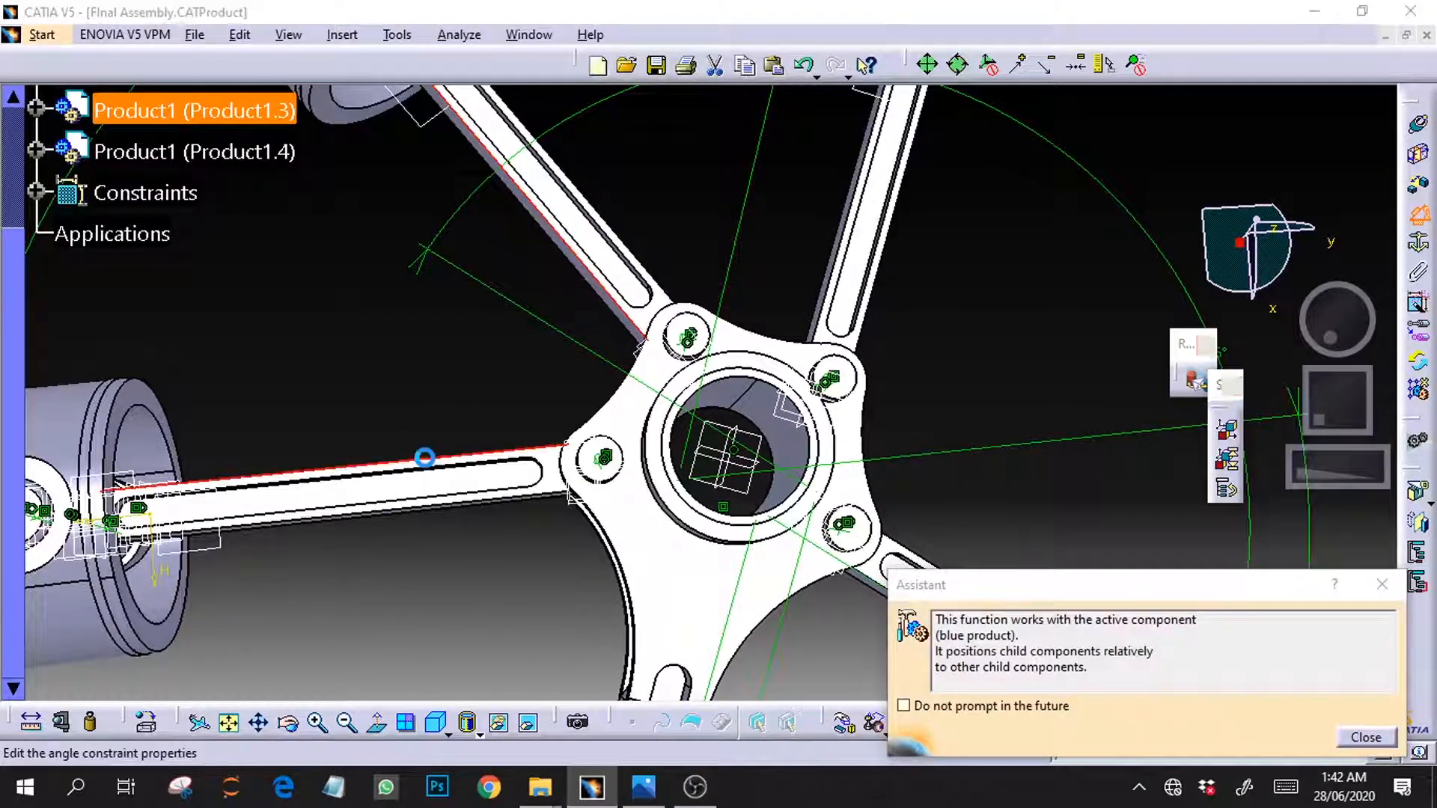
pyautogui.moveTo(1356, 468); pyautogui.dragTo(1017, 523)
pyautogui.moveTo(823, 587); pyautogui.dragTo(330, 356)
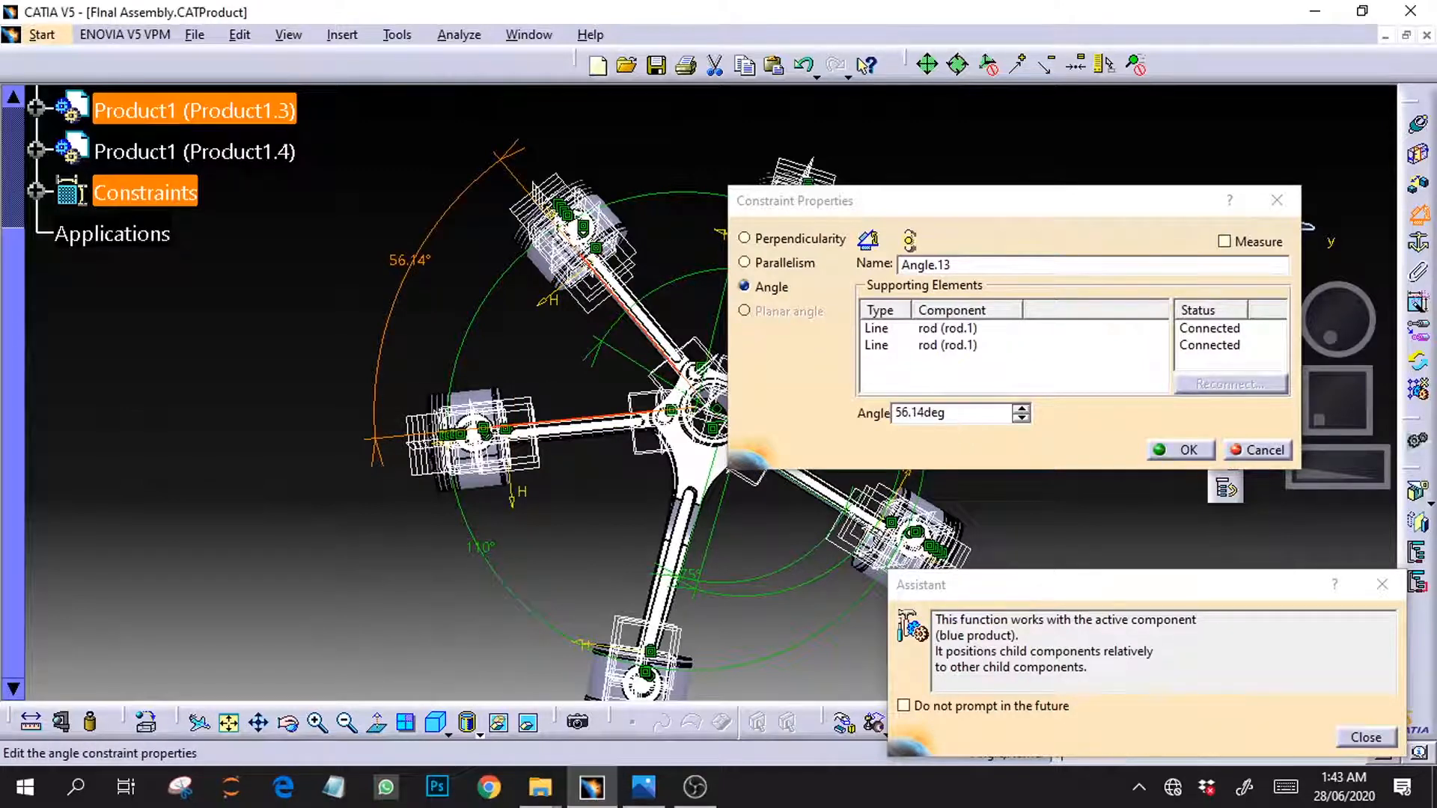
pyautogui.press('Return')
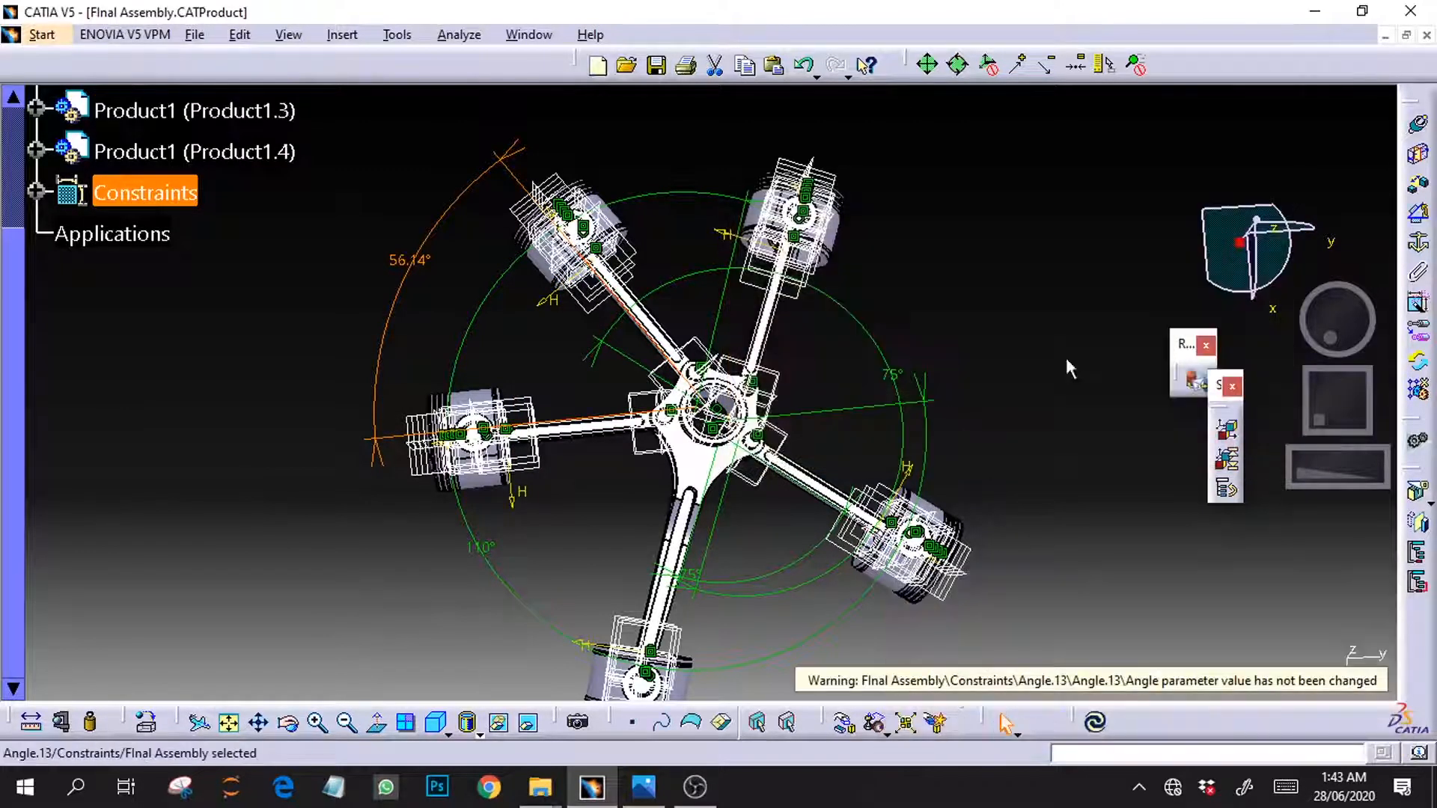
pyautogui.click(1095, 722)
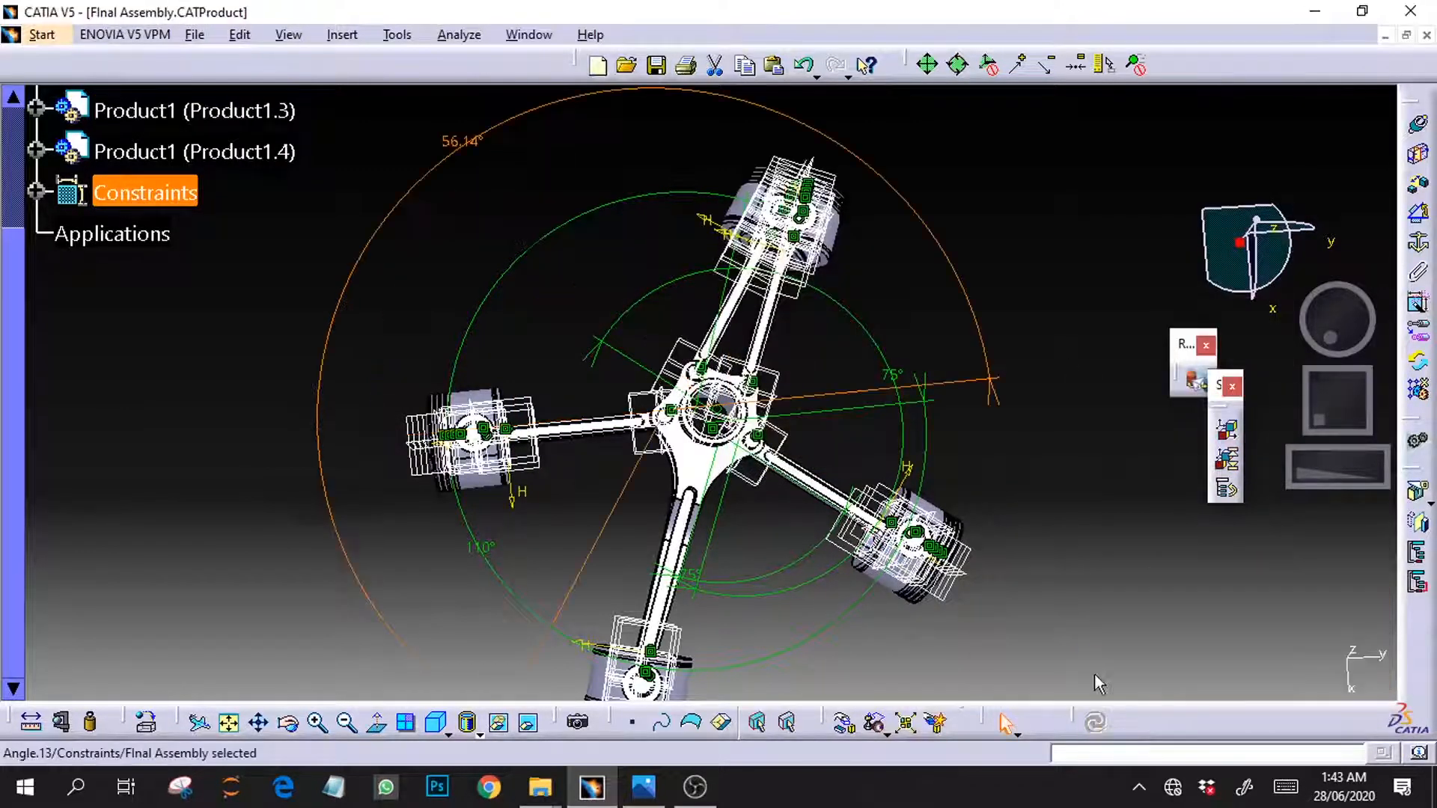
# Set the angle between Product1.3 and Product1.2 to 110 degrees and update the assembly
pyautogui.doubleClick(462, 141)
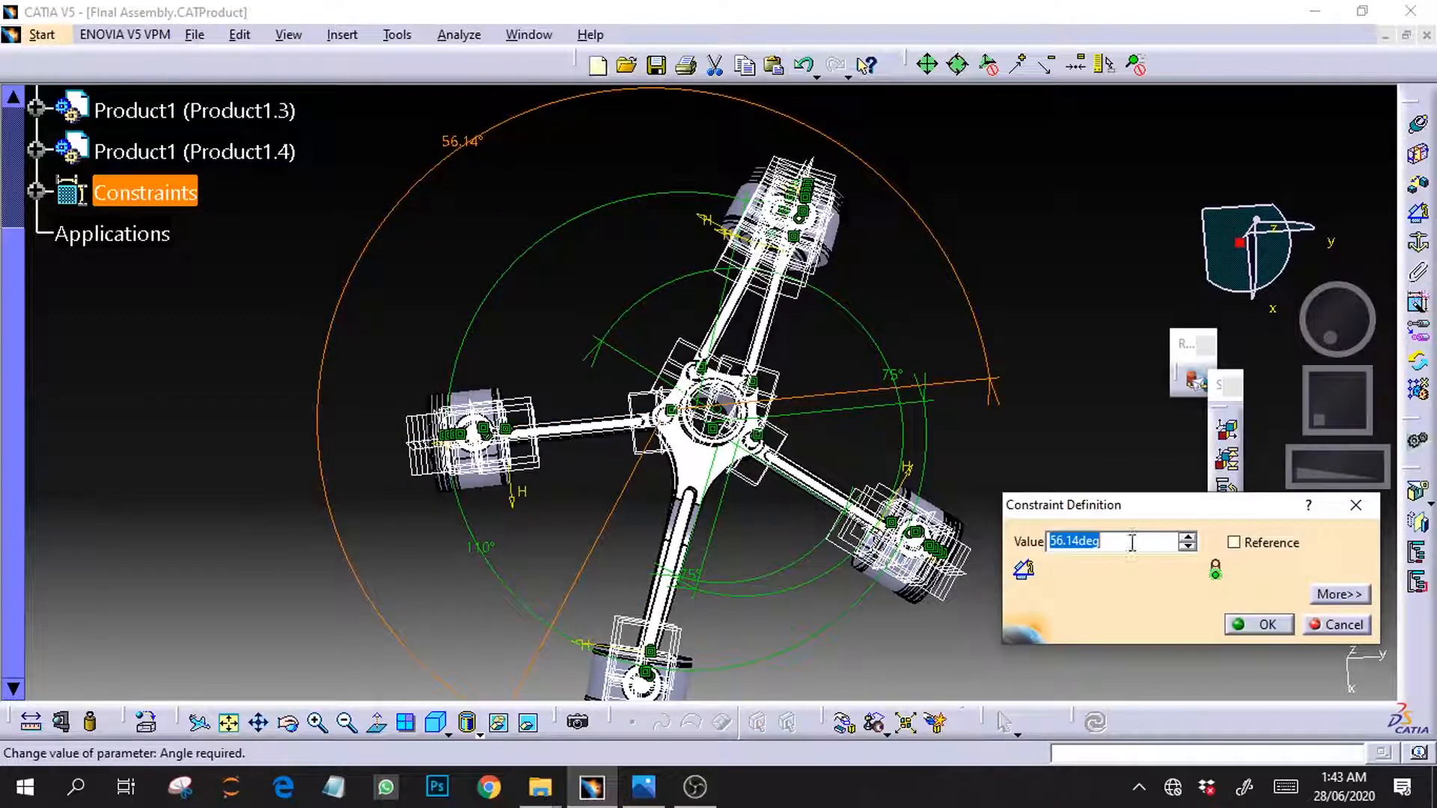
pyautogui.write('110')
pyautogui.press('Return')
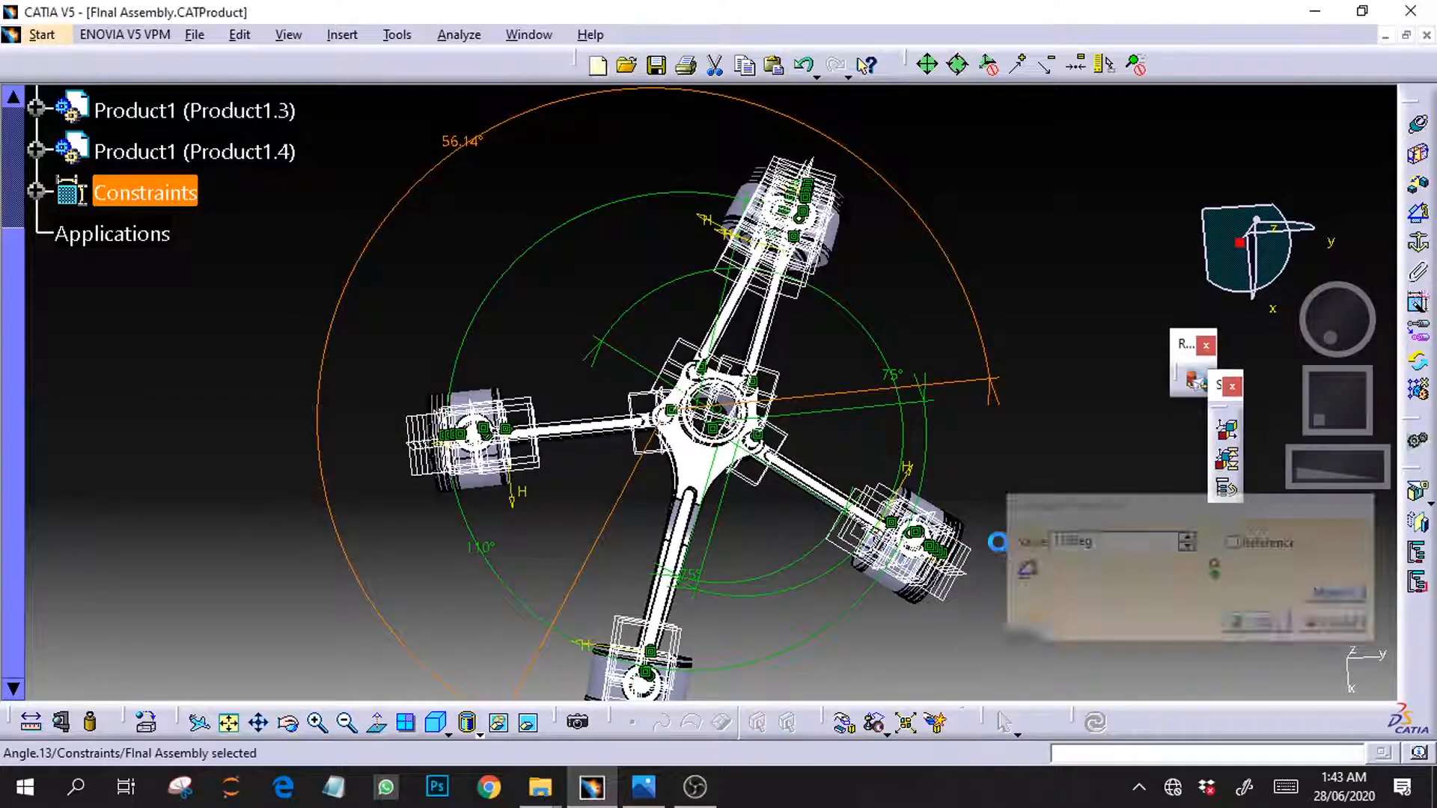
pyautogui.click(1097, 732)
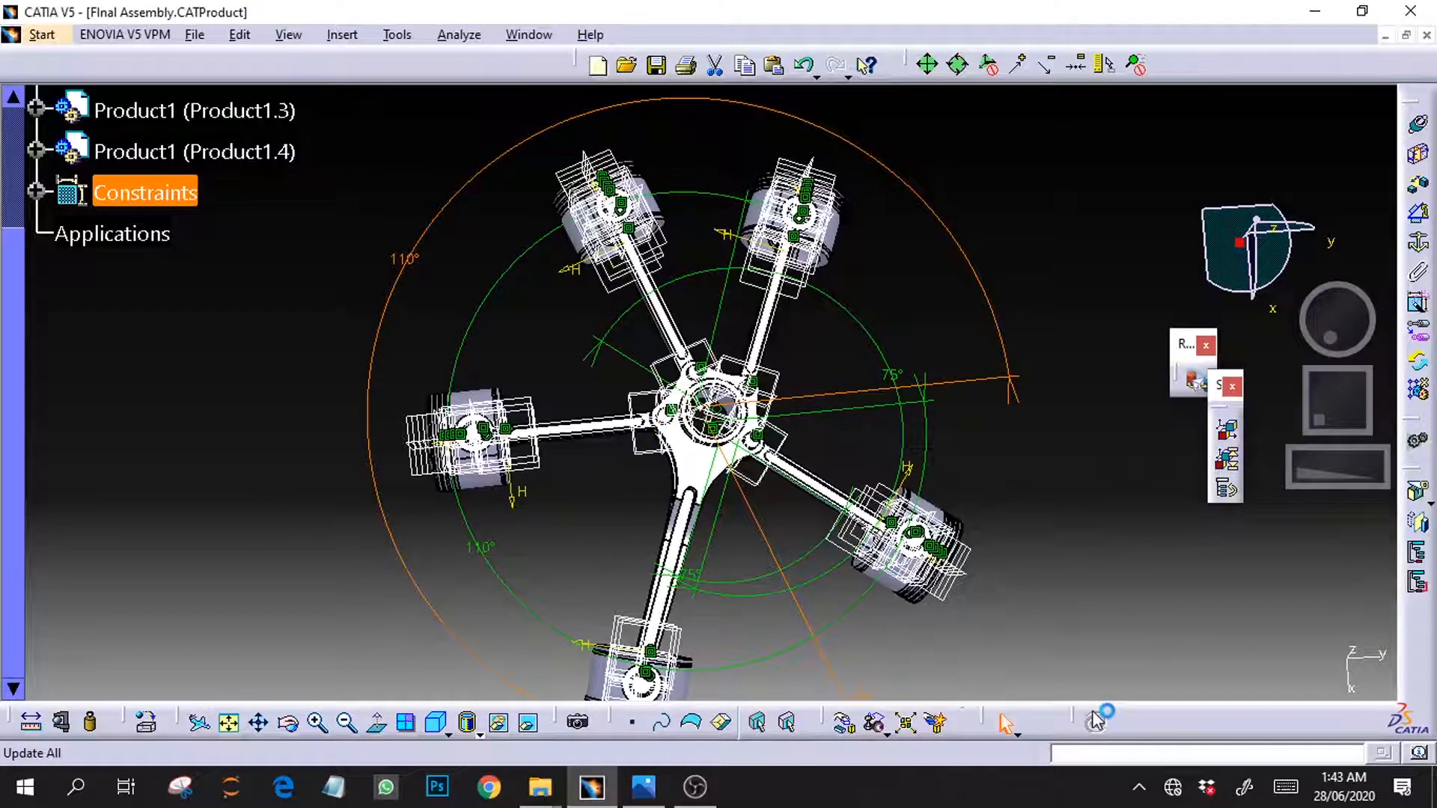
# Identify the angle constraint between Product1.4 and Product1.1, set it to 105 degrees, and update the assembly
pyautogui.moveTo(1322, 326)
pyautogui.mouseDown()
pyautogui.moveTo(1296, 295)
pyautogui.moveTo(1321, 326)
pyautogui.mouseUp()
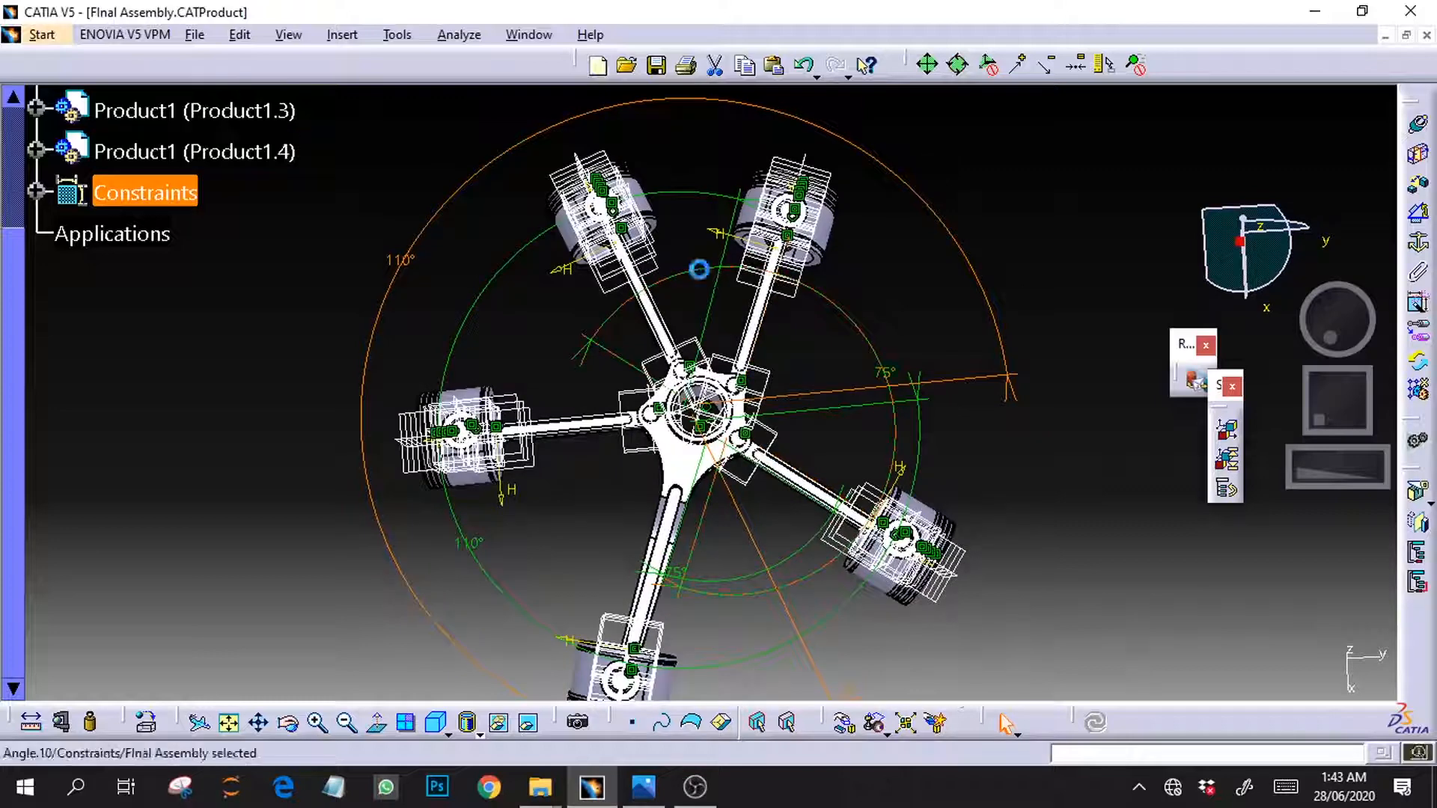
pyautogui.click(792, 213)
pyautogui.click(36, 191)
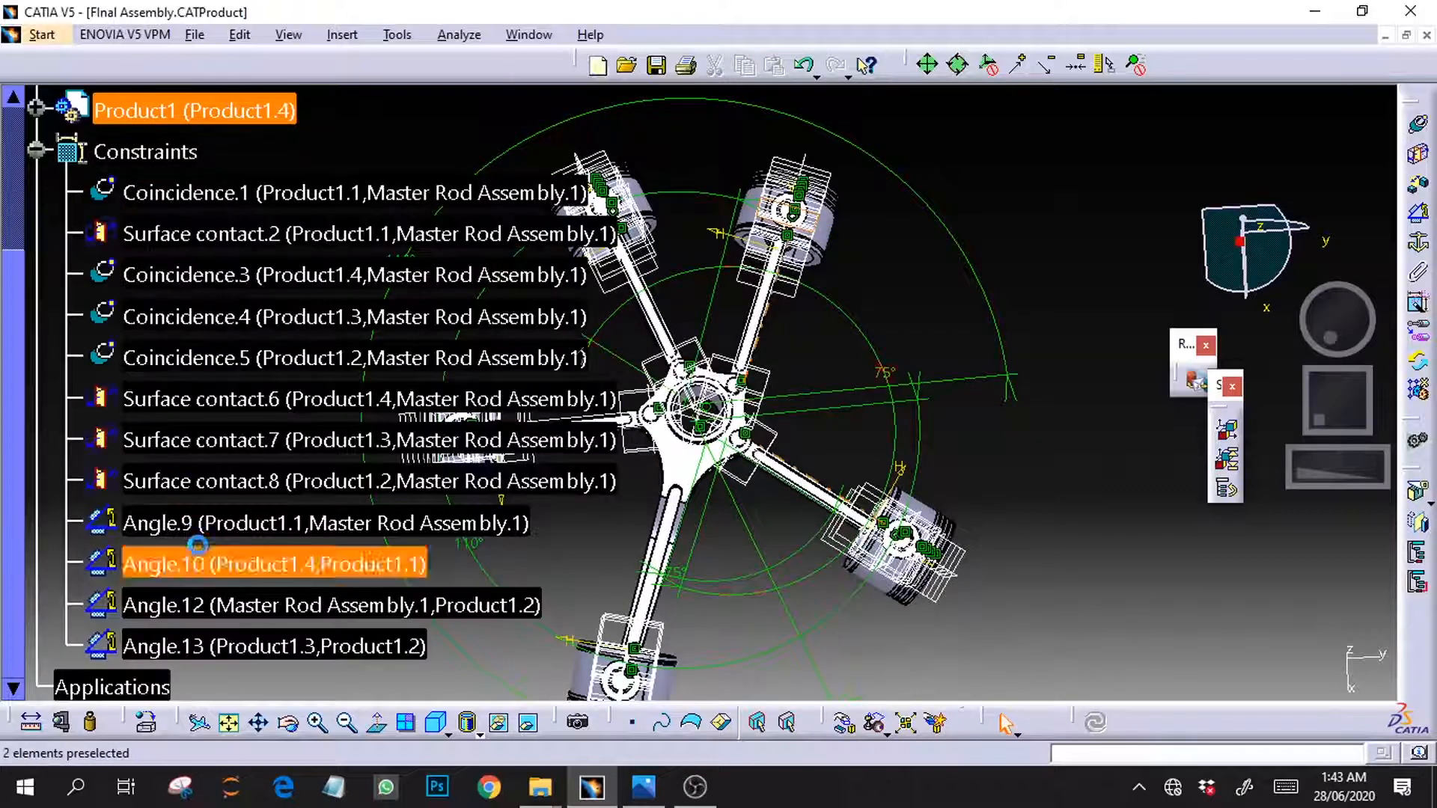
pyautogui.click(202, 522)
pyautogui.click(202, 564)
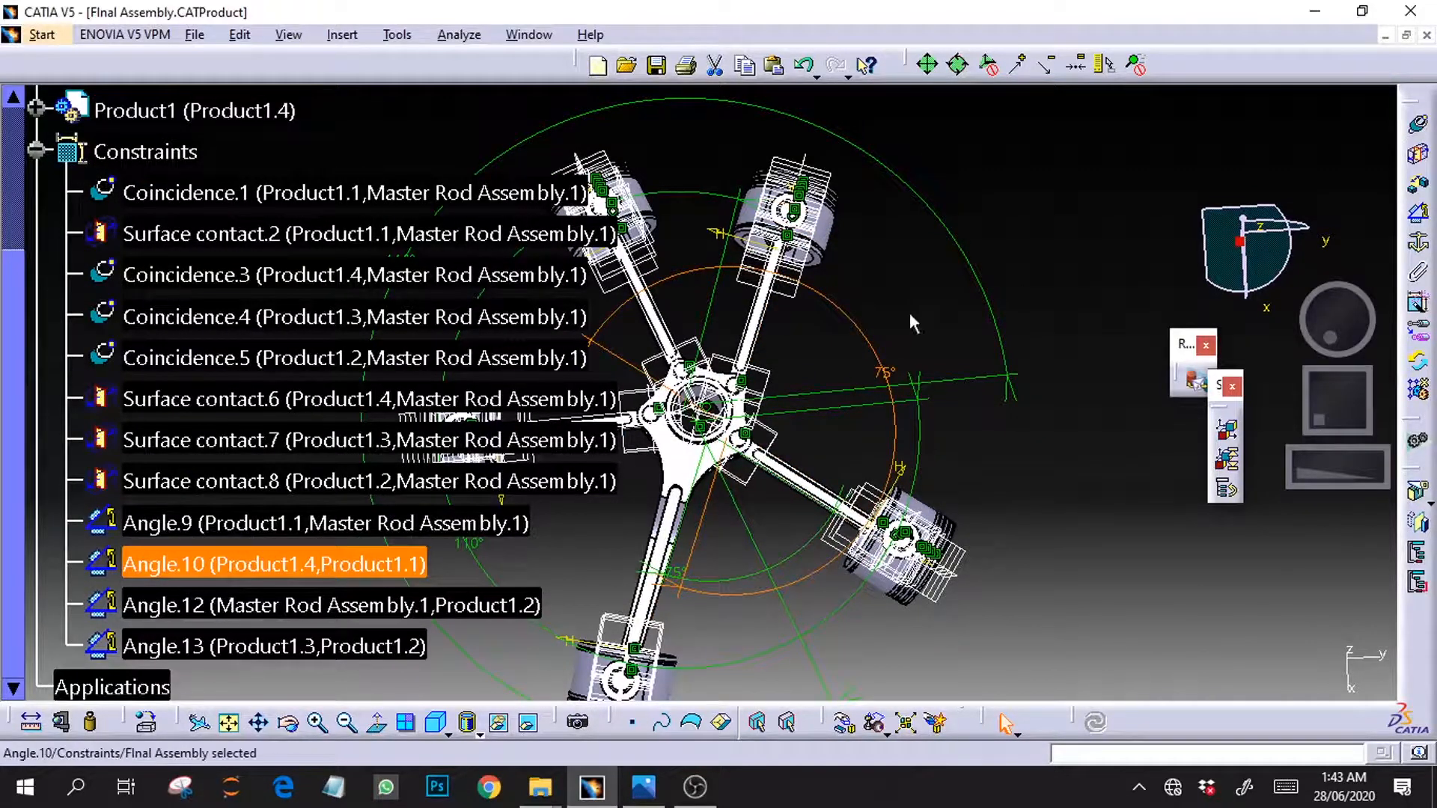
pyautogui.doubleClick(884, 373)
pyautogui.write('105')
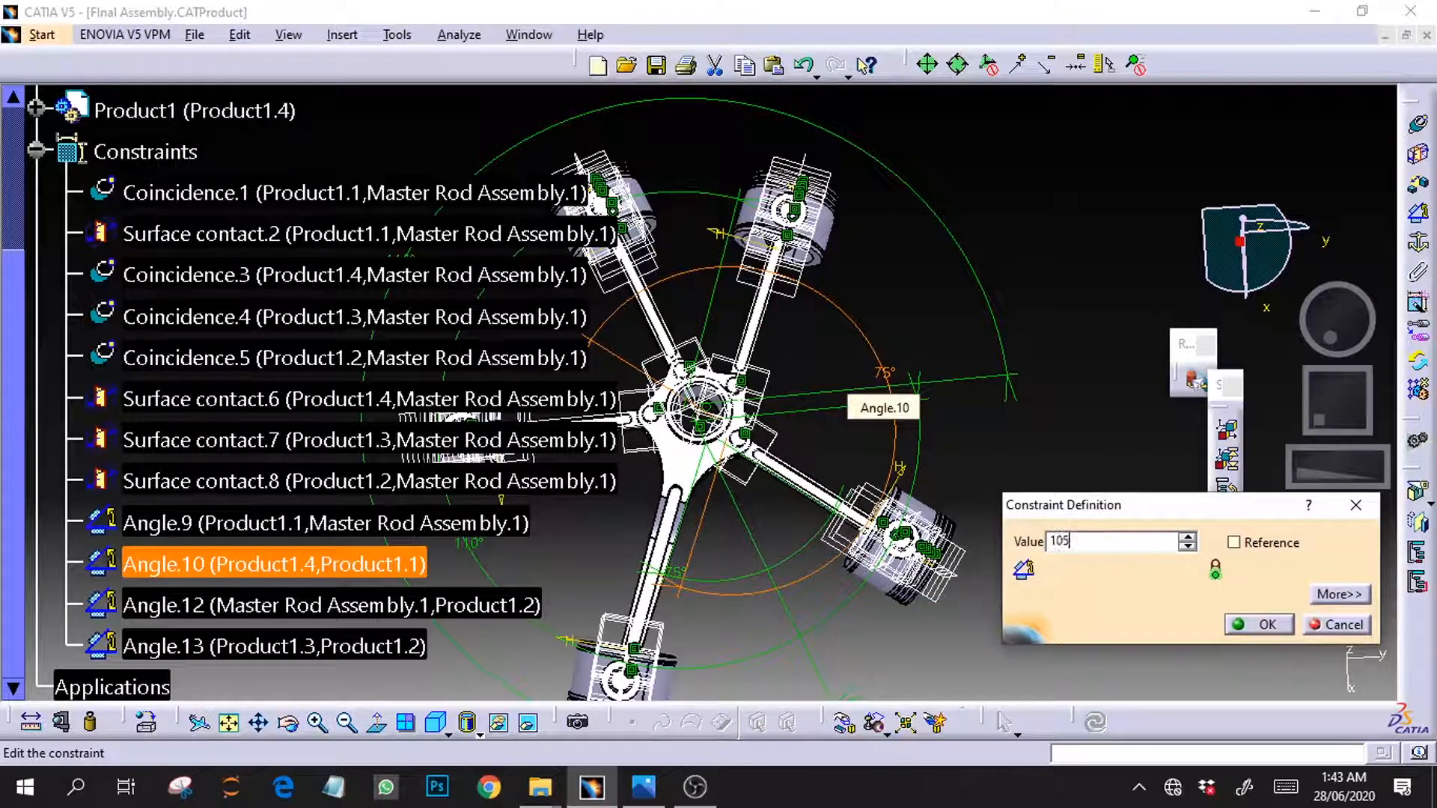
pyautogui.press('Return')
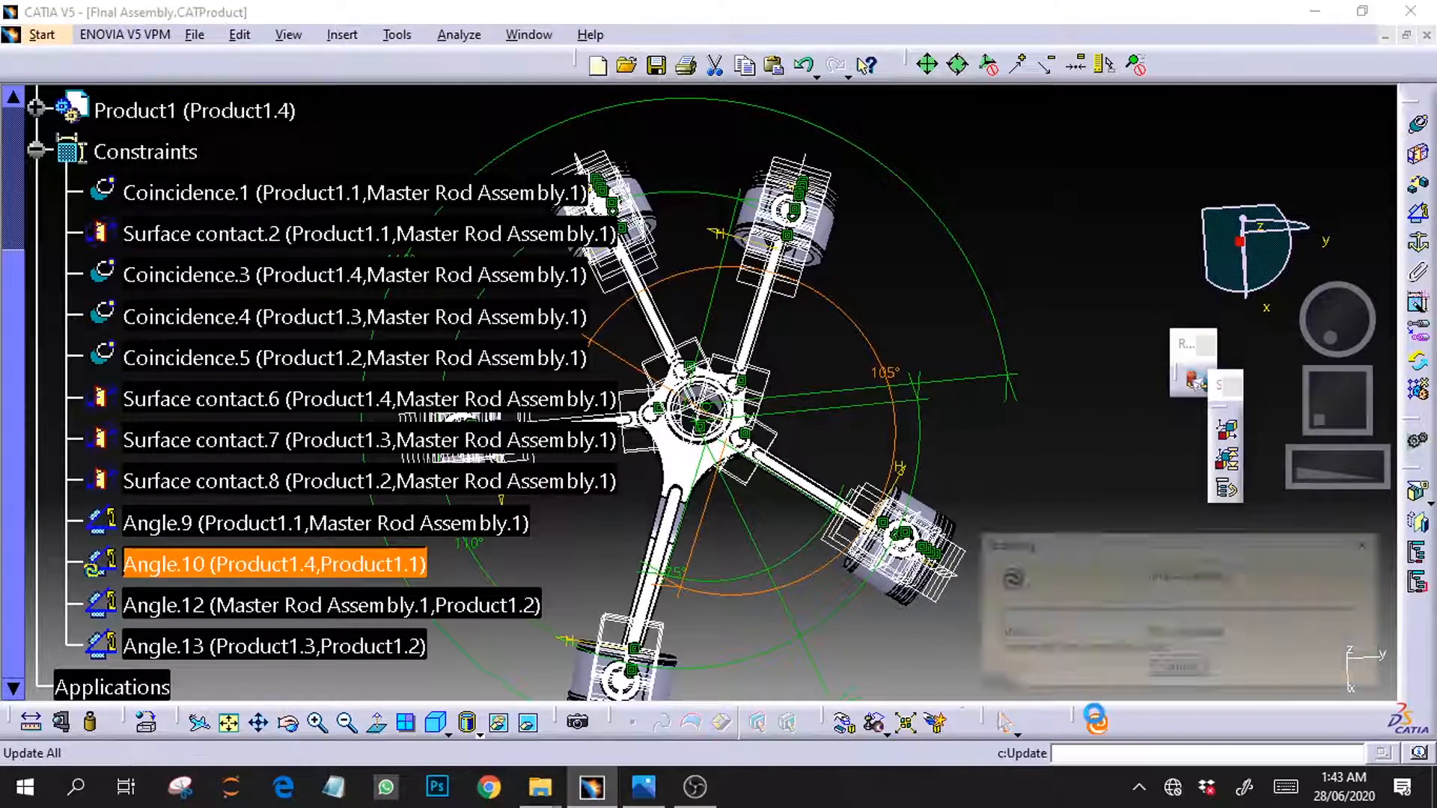
pyautogui.click(35, 151)
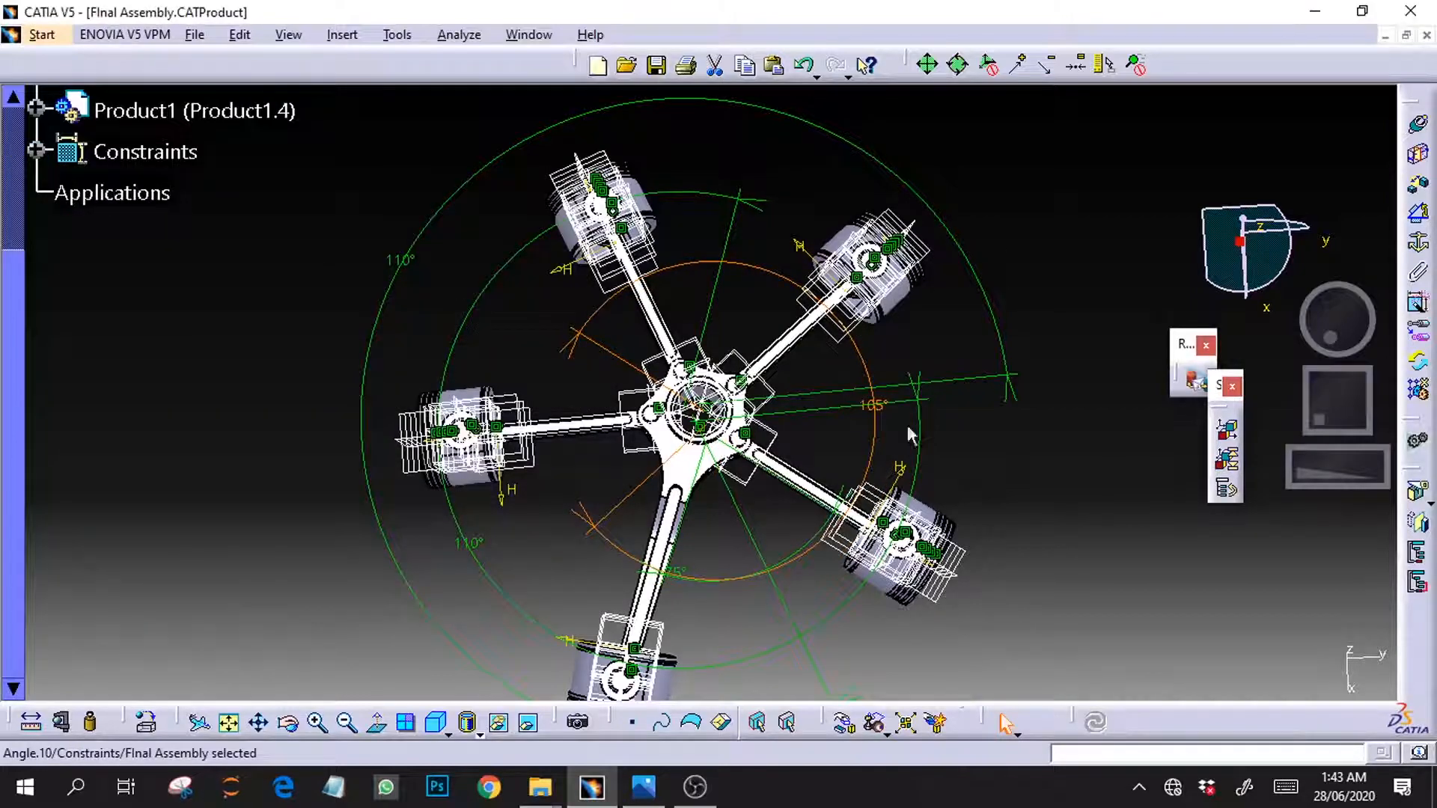
# Show the radial assembly in the standard isometric view and examine the arrangement of the rods and pistons
pyautogui.moveTo(1321, 348)
pyautogui.mouseDown()
pyautogui.moveTo(1319, 316)
pyautogui.moveTo(1337, 356)
pyautogui.moveTo(1324, 447)
pyautogui.moveTo(1097, 417)
pyautogui.moveTo(1342, 336)
pyautogui.moveTo(1377, 452)
pyautogui.moveTo(1357, 370)
pyautogui.moveTo(1357, 440)
pyautogui.moveTo(1313, 458)
pyautogui.moveTo(1328, 325)
pyautogui.mouseUp()
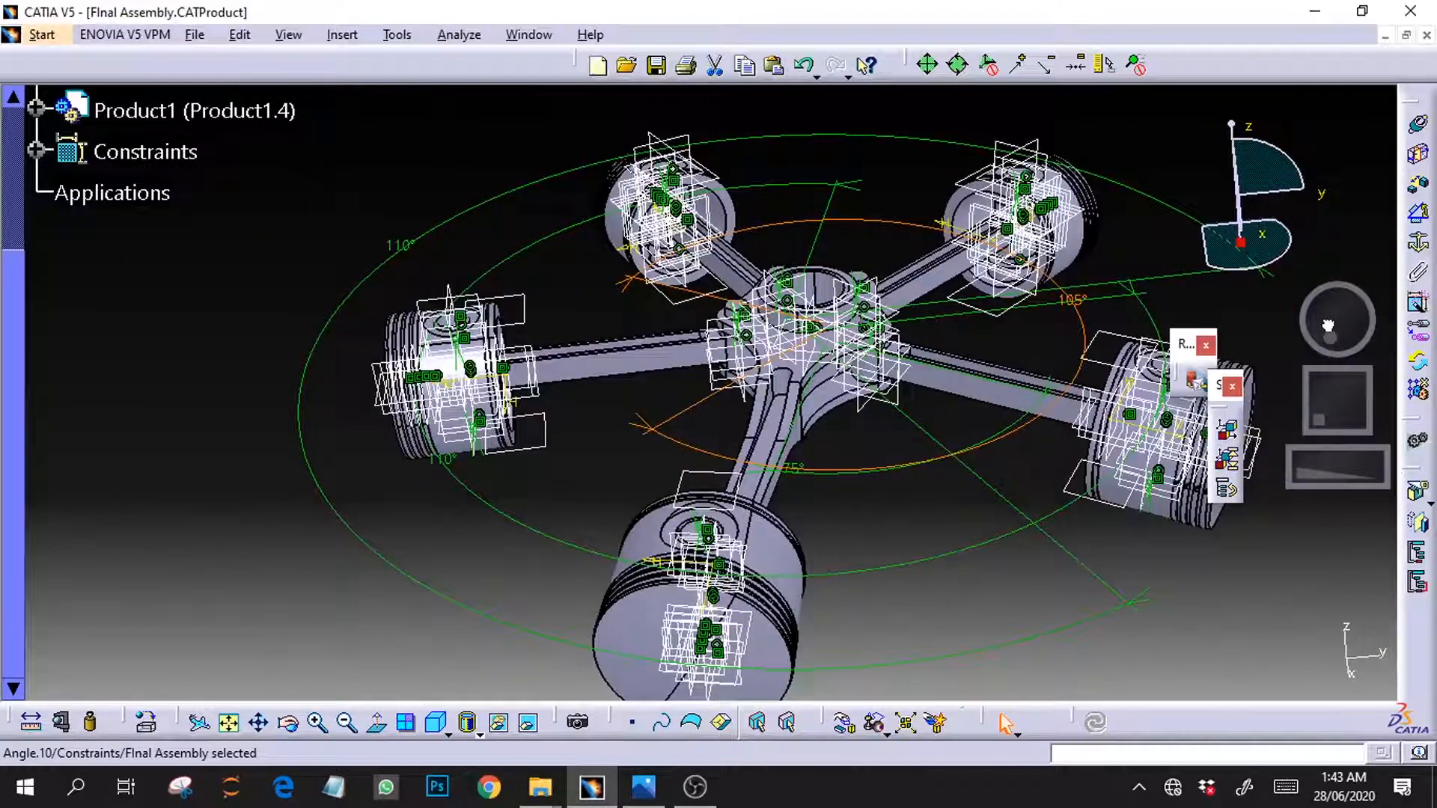
pyautogui.click(448, 735)
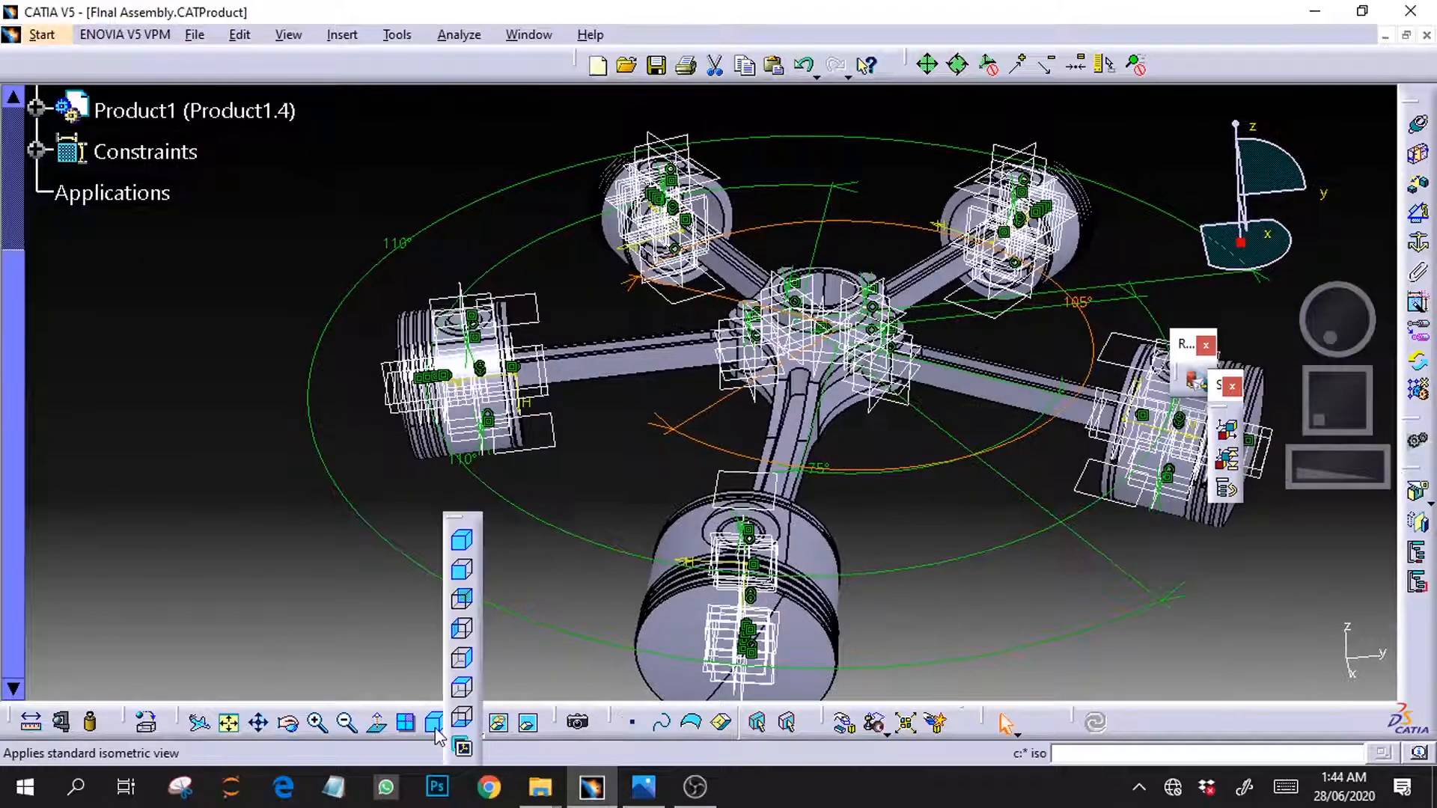
pyautogui.click(464, 544)
pyautogui.moveTo(1301, 400); pyautogui.dragTo(1327, 463)
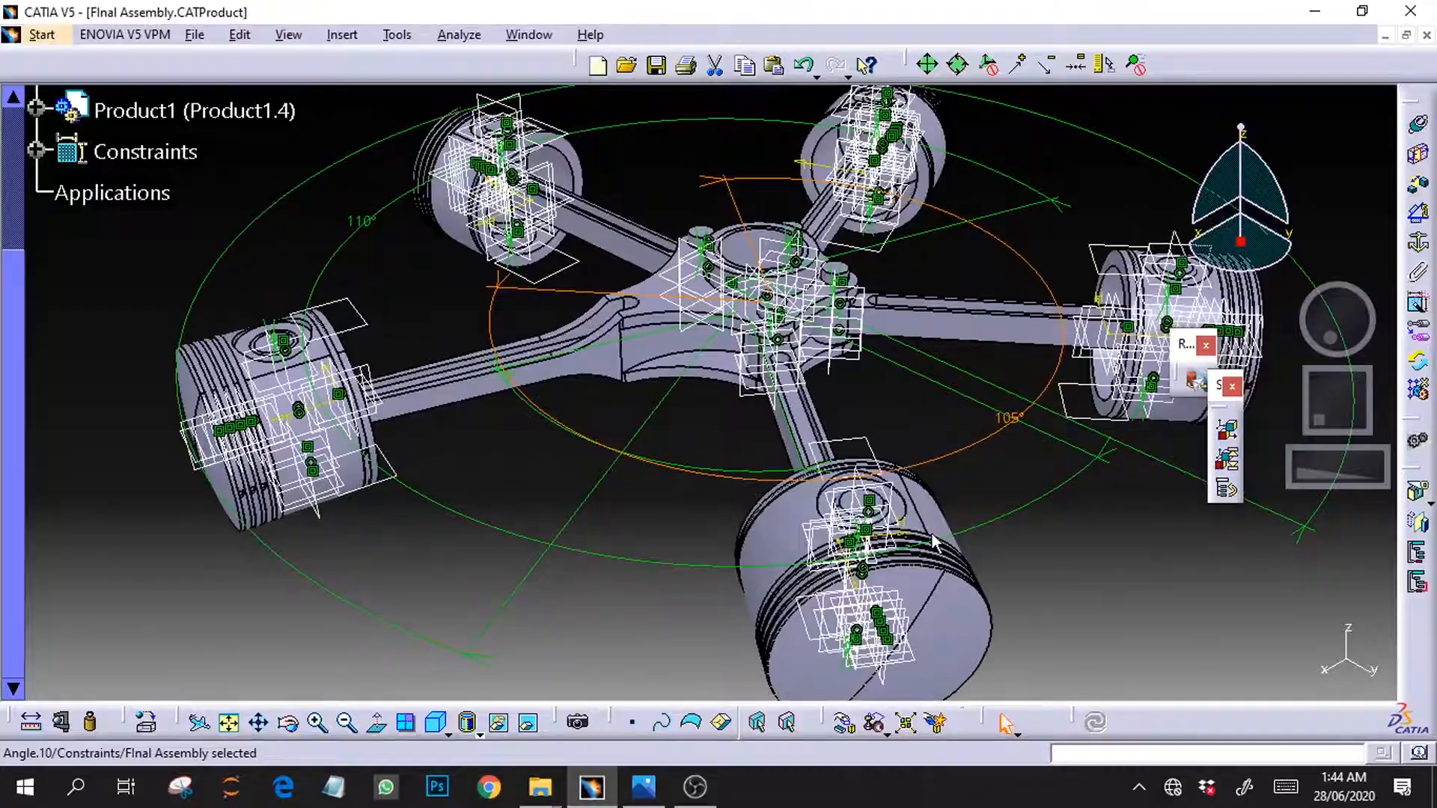